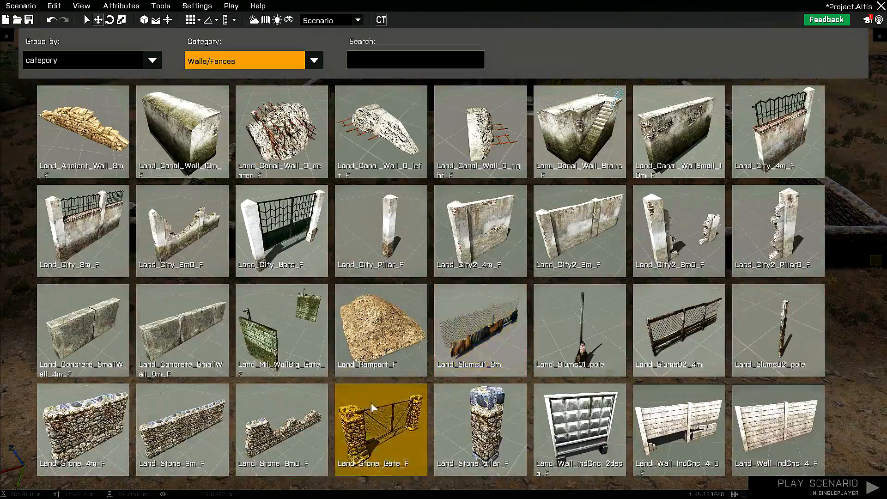
- Place a Land_Stone_Gate_F in the front wall's gap and turn it in line with the wall
left_click(370, 409)
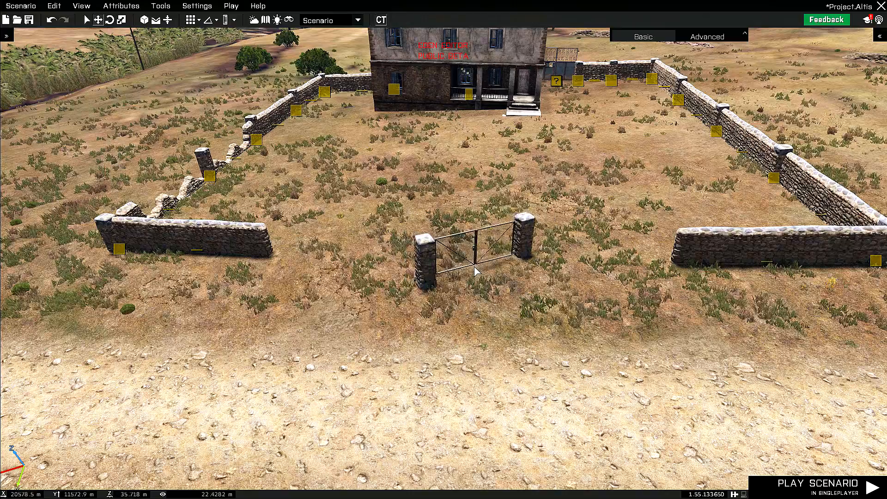
left_click_drag(469, 259, 503, 348)
key("d")
left_click(586, 295)
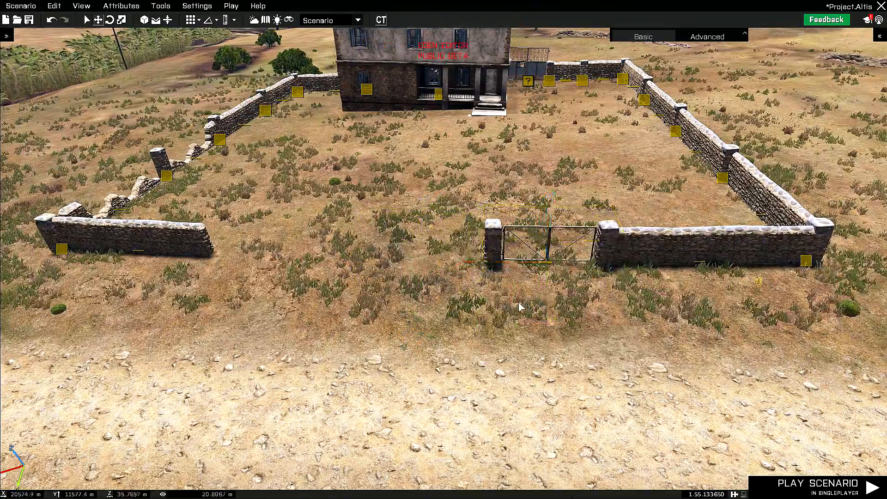
- Shift the stone gate away from the adjoining front wall section, leaving room for a short wall piece
left_click(543, 303)
key("w")
left_click(129, 316)
key("s")
key("d")
left_click_drag(451, 266, 389, 265)
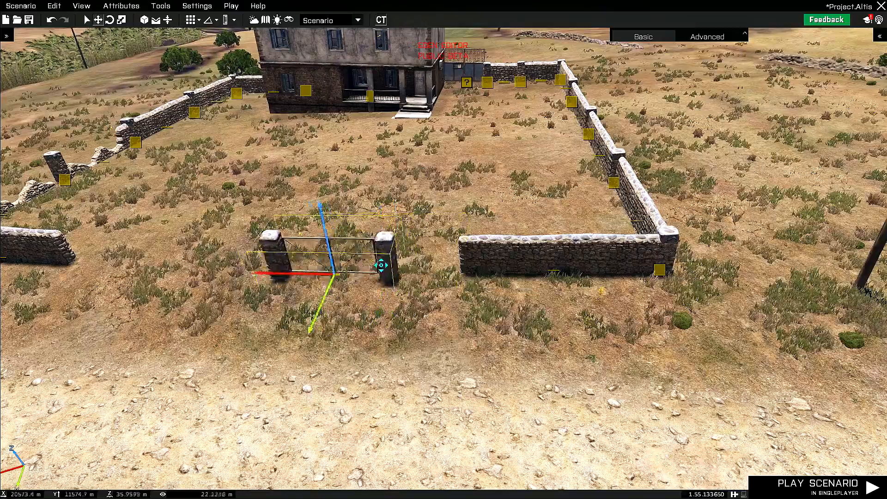
key("space")
left_click(97, 427)
left_click(419, 274)
left_click_drag(419, 276, 413, 284, "shift")
key("Delete")
- Place a Land_Stone_4m_F wall between the gate and the nearby front wall section and rotate it in line with them
key("space")
left_click(98, 426)
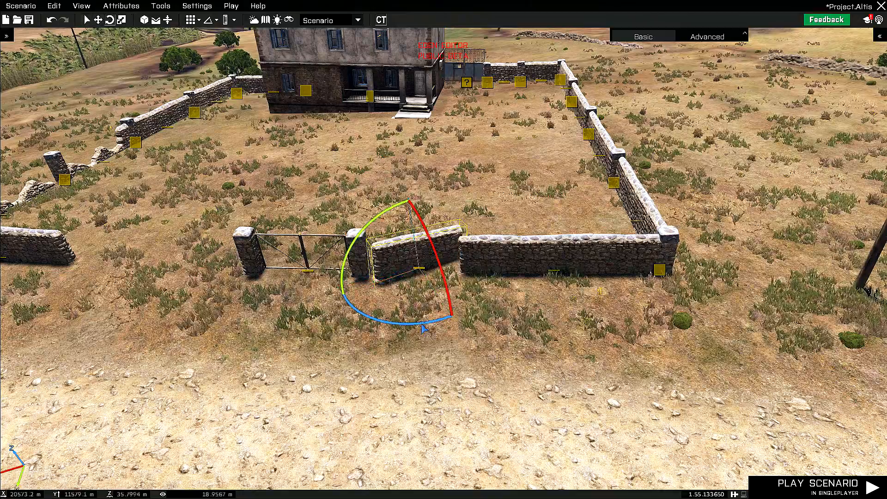
left_click_drag(374, 330, 374, 330)
- Paste a Land_Stone_pillar_F over the joint between the new 4 m wall and the adjoining long front wall
key("w")
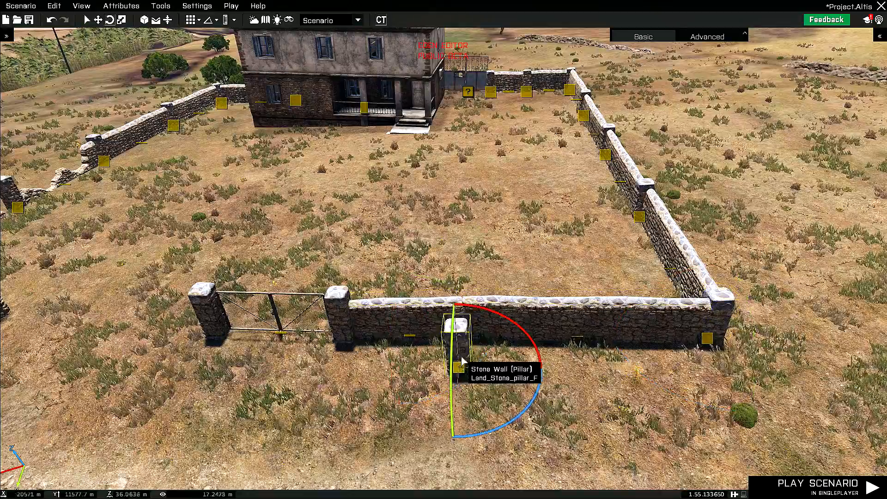
key("a")
key("ctrl+v")
left_click_drag(457, 323, 473, 302)
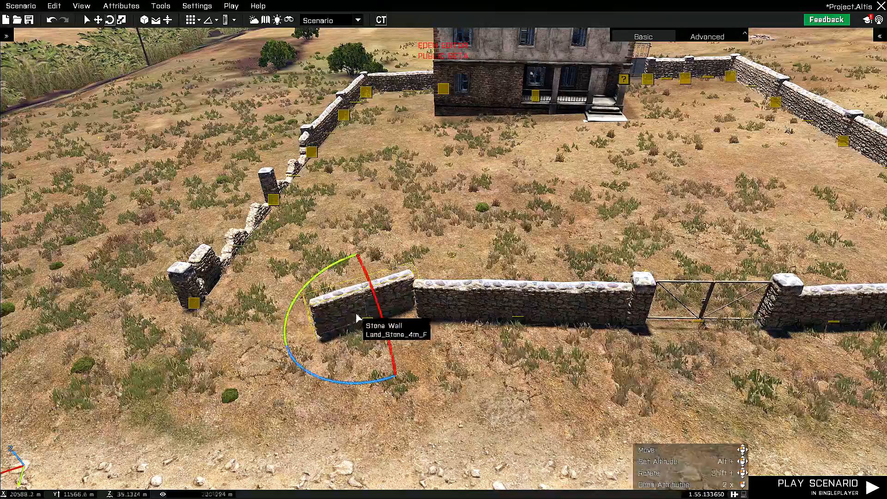
- Paste another 4 m stone wall by the front corner with the destroyed side wall, and align the short sections to close the gap
key("ctrl+v")
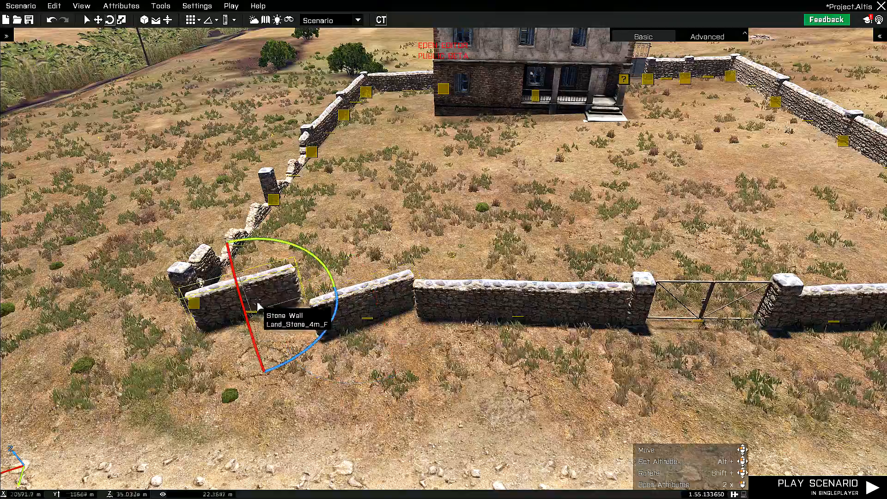
left_click_drag(257, 304, 298, 236, "shift")
key("a")
key("w")
right_click_drag(418, 310, 457, 316)
left_click_drag(458, 317, 435, 311)
left_click_drag(669, 271, 515, 173, "shift")
key("d")
left_click_drag(526, 272, 502, 269)
- Copy the corner stone pillar and paste it over the joints between the short front wall sections
left_click(48, 341)
key("ctrl+c")
key("ctrl+v")
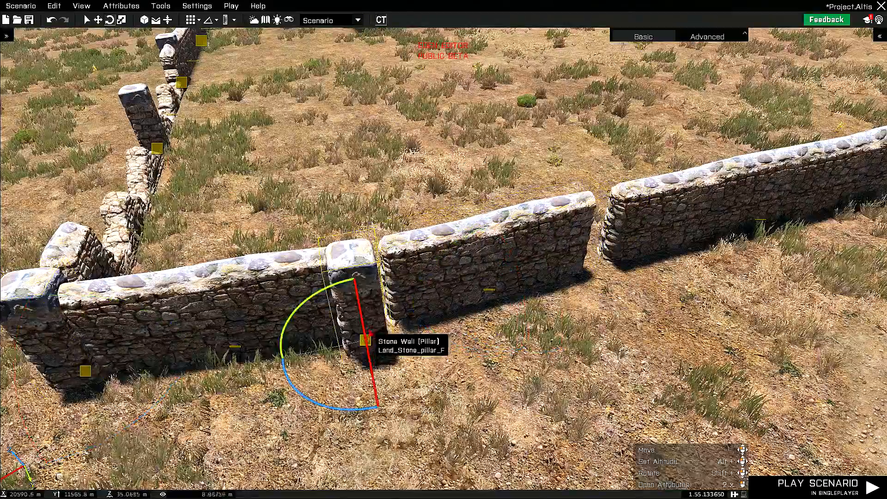
left_click_drag(372, 316, 375, 298)
key("ctrl+v")
left_click(643, 318)
- Replace the side wall section beside the other front corner with a copy of the long destroyed stone wall
key("d")
right_click_drag(643, 319, 486, 339)
key("s")
key("d")
key("Delete")
left_click(492, 87)
key("ctrl+c")
key("ctrl+v")
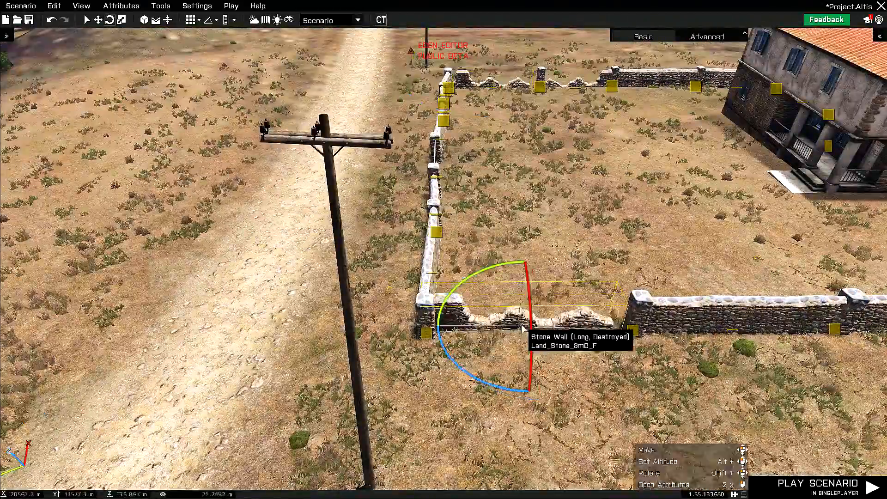
left_click_drag(518, 326, 526, 332)
- Search the Buildings assets for "shed" and for "garage"
key("a")
right_click_drag(515, 382, 763, 380)
key("Tab")
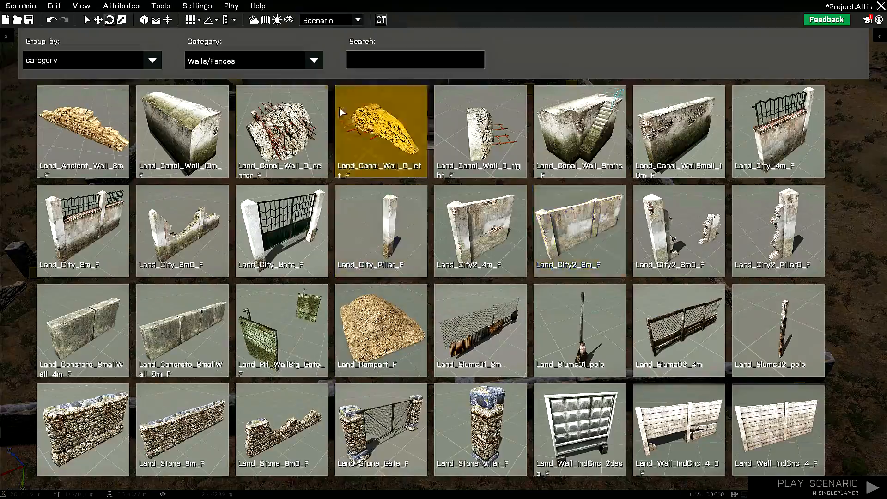
left_click(287, 63)
left_click(229, 75)
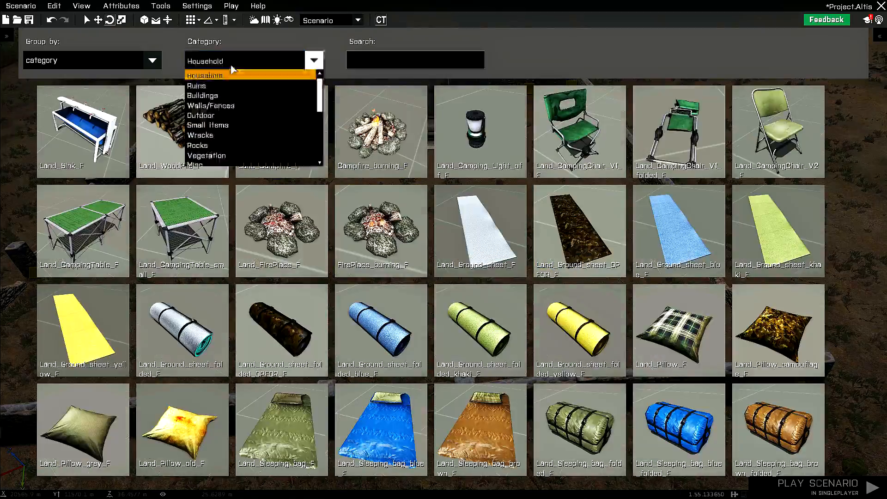
left_click(223, 96)
scroll(476, 319, "down", 6)
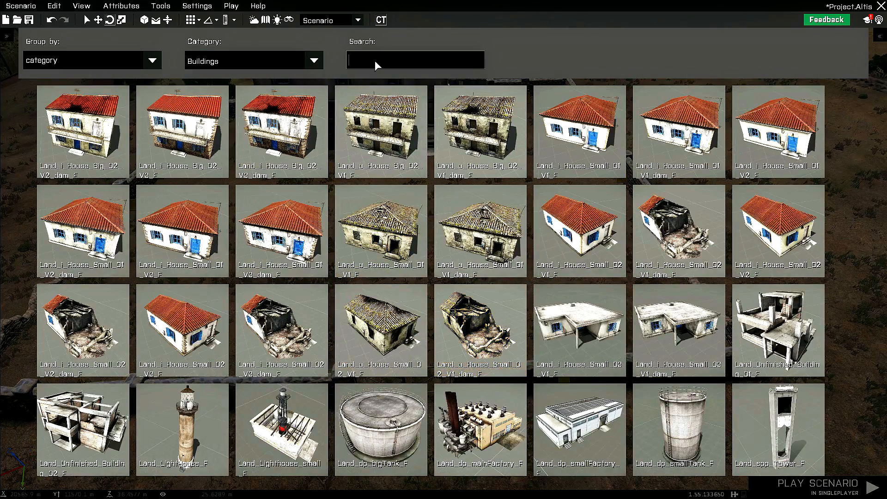
left_click(376, 61)
type("shed")
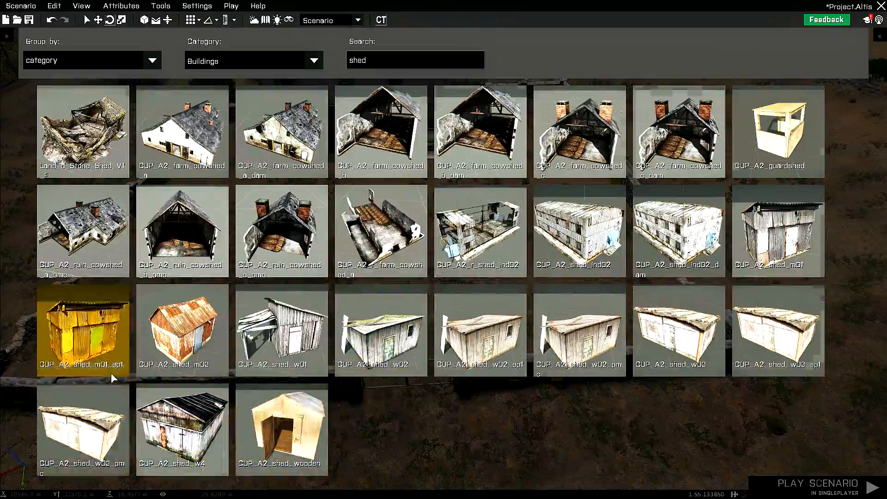
scroll(114, 378, "up", 3)
double_click(404, 62)
type("garage")
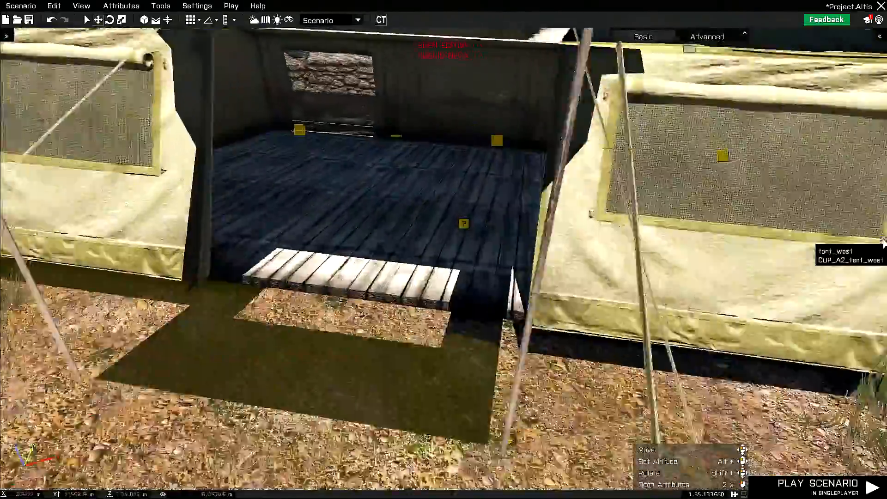
- Lower the CUP_A2_tent_west tent so that it rests on the ground
key("w")
key("s")
key("z")
key("q")
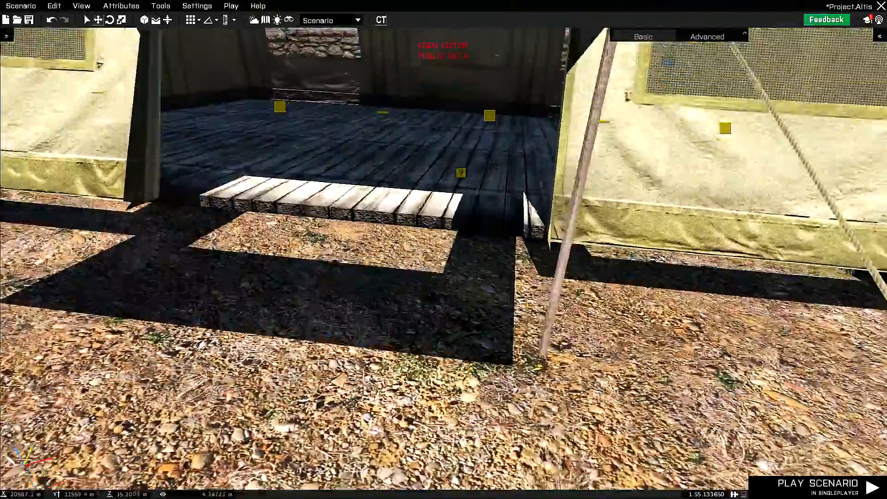
key("s")
left_click(454, 199)
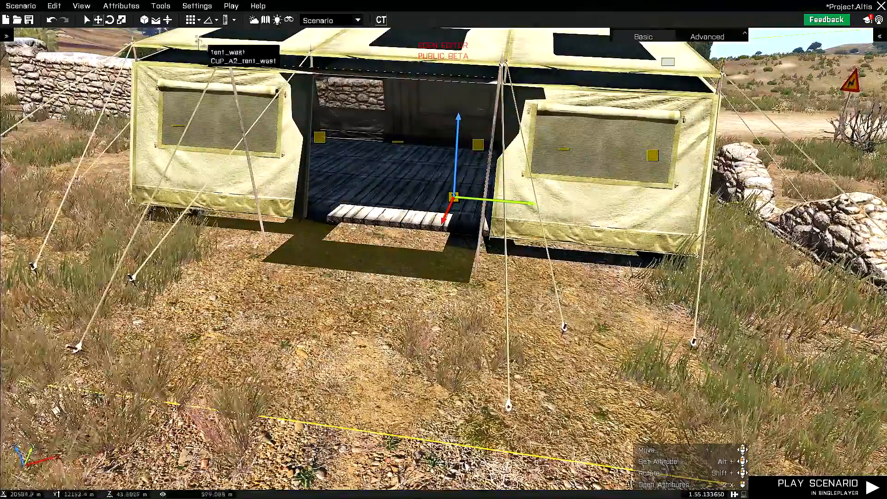
key("s")
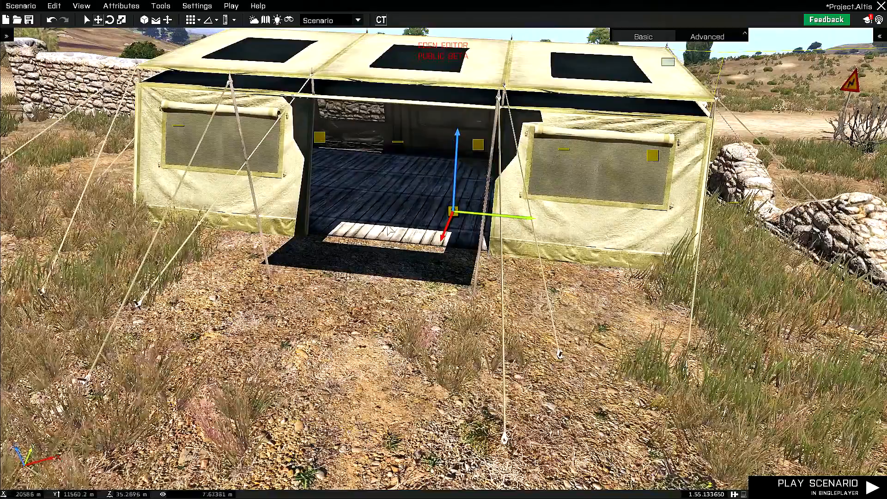
left_click(380, 298)
- Clear the "tent" asset search, group the assets by category and show the Household category
key("w")
right_click_drag(381, 295, 339, 293)
key("ctrl+space")
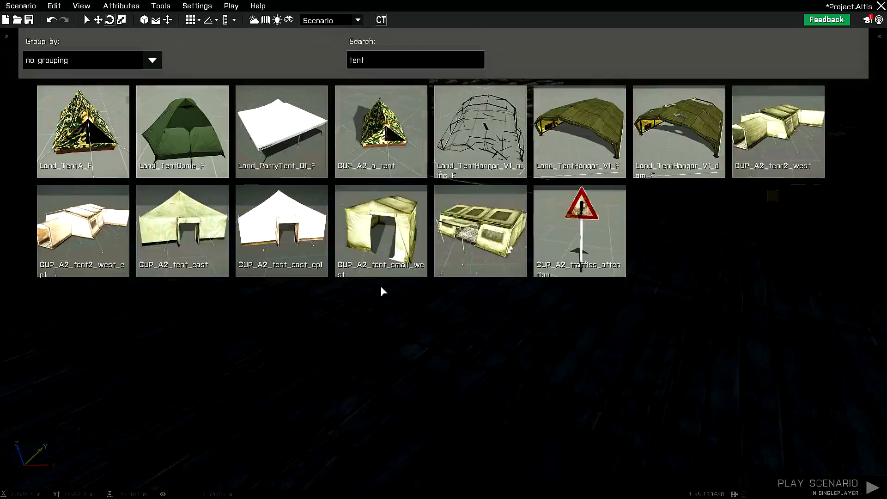
left_click_drag(392, 58, 144, 61)
key("BackSpace")
left_click(255, 70)
left_click(287, 83)
scroll(289, 300, "down", 5)
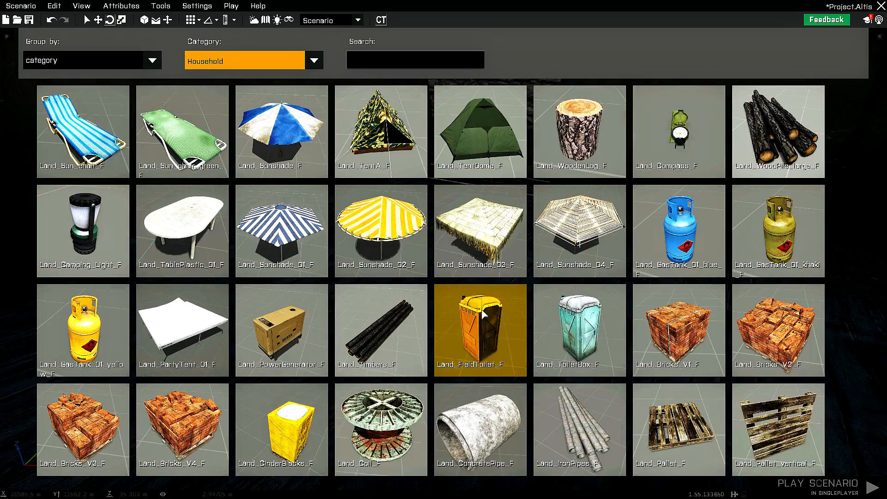
- Place a Land_PowerGenerator_F inside the tent, rotate it and move it back toward the tent wall
left_click(290, 320)
left_click_drag(455, 189, 339, 261, "shift")
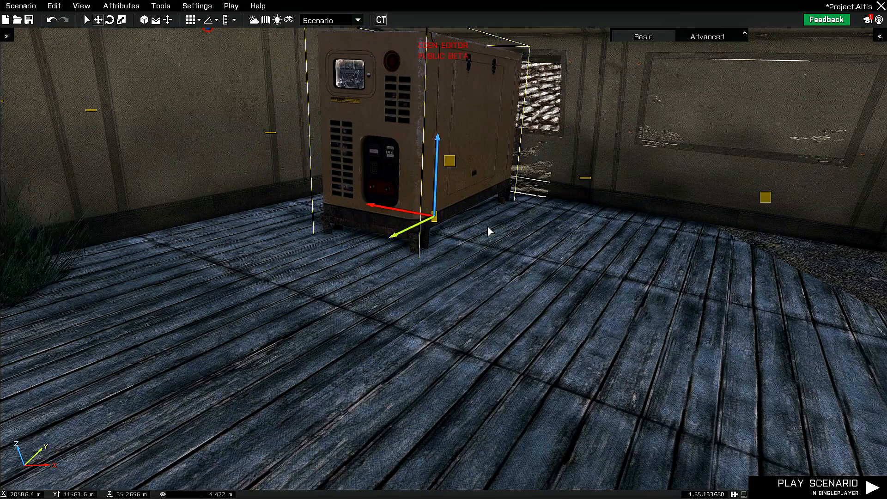
left_click_drag(411, 217, 375, 212)
left_click(409, 245)
- Place a wheelbarrow in the tent corner near the mesh window, beside the generator
right_click_drag(554, 245, 365, 260)
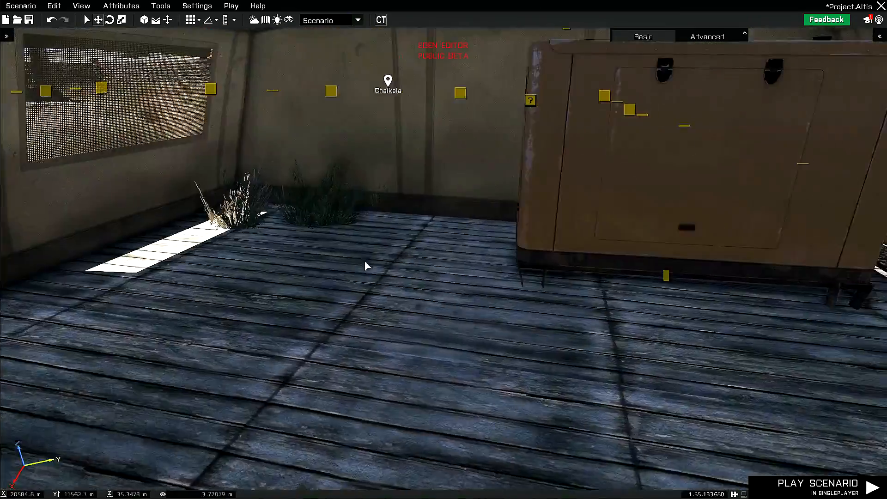
key("b")
scroll(464, 365, "down", 2)
left_click(370, 235)
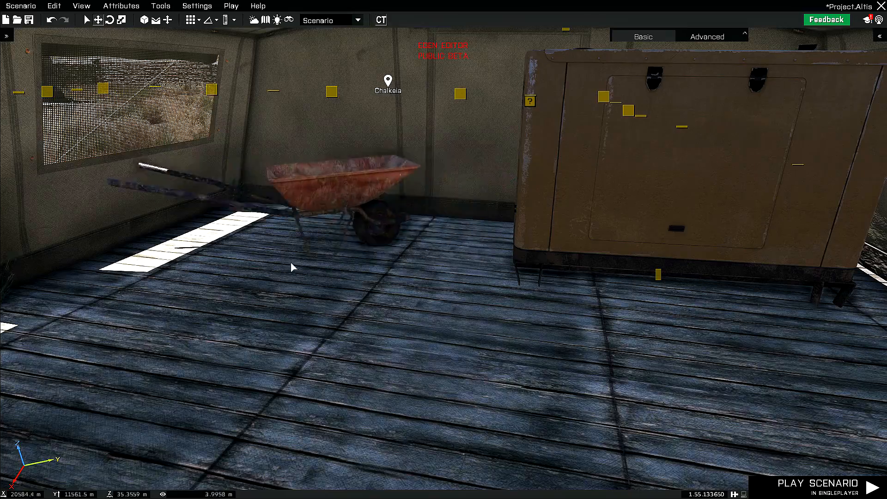
- Place a stack of wooden pallets on the tent floor next to the generator
key("b")
left_click(778, 436)
left_click(732, 368)
right_click_drag(455, 321, 479, 311)
key("z")
left_click_drag(479, 210, 316, 316)
- Place an axe and a saw on top of the pallet stack
key("b")
left_click(274, 341)
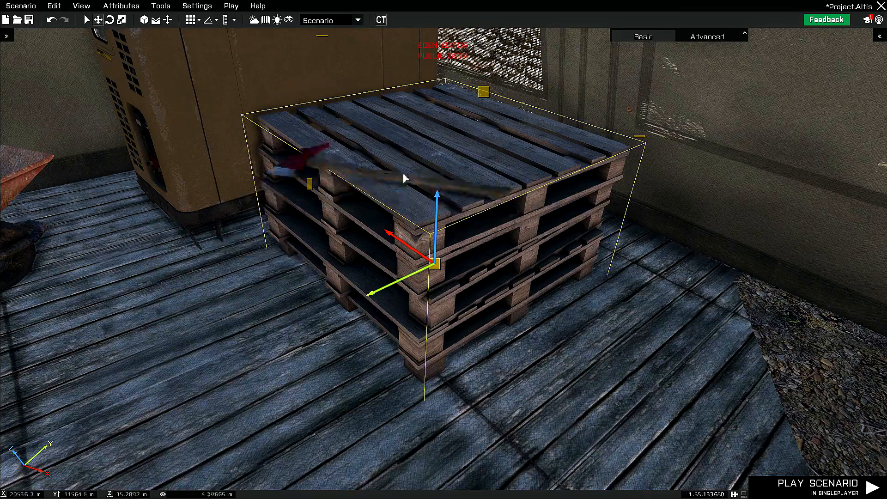
key("b")
left_click(480, 427)
- Place a Land_ChairWood_F by the tent's back wall, beside the pallet stack
key("b")
scroll(284, 321, "down", 6)
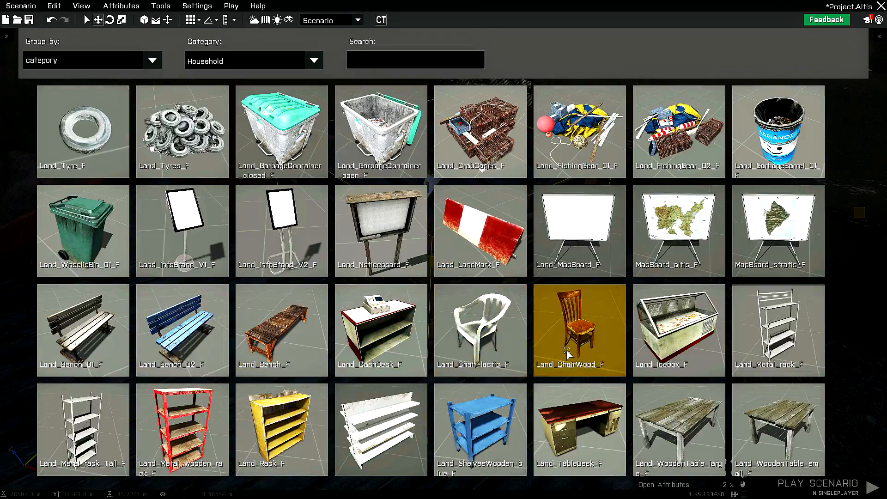
scroll(574, 430, "up", 1)
left_click(575, 430)
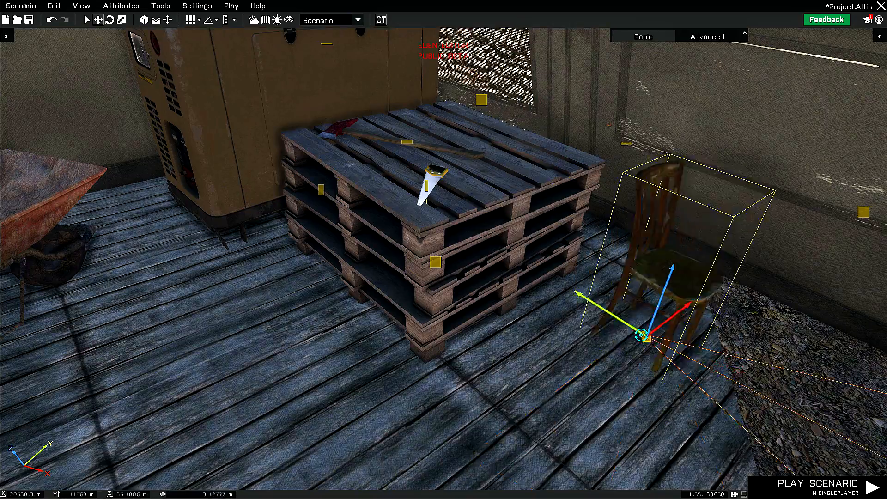
- Add a blank Land_MapBoard_F at the empty end of the tent, past the wooden chair
key("s")
right_click_drag(229, 379, 554, 376)
key("w")
key("space")
scroll(575, 419, "down", 3)
scroll(578, 409, "up", 1)
left_click(609, 163)
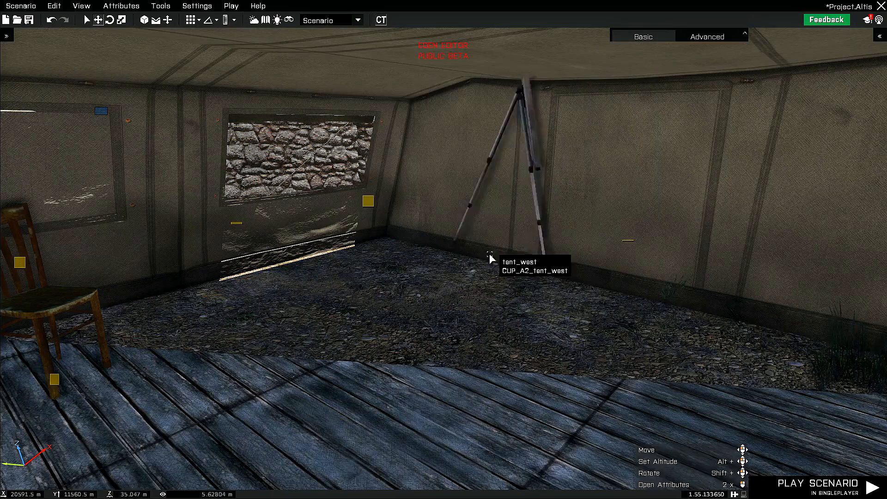
- Rotate the blank map board to face the tent interior and move it to the edge of the wooden floor
left_click_drag(463, 179, 483, 277, "shift")
left_click_drag(432, 267, 432, 311)
left_click_drag(441, 241, 579, 213)
left_click_drag(546, 313, 510, 365)
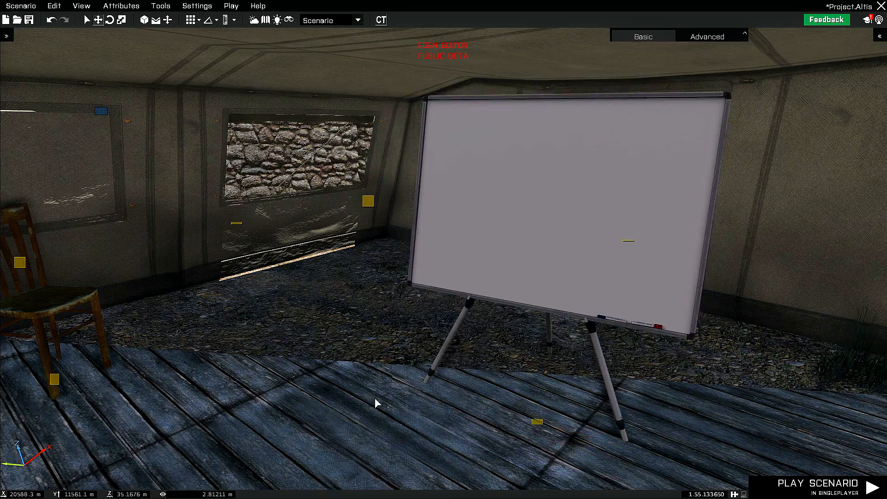
- Search the Household assets for "table" and place a Land_CampingTable_small_F inside the tent near the map board
right_click_drag(375, 400, 289, 396)
key("s")
key("Tab")
type("table")
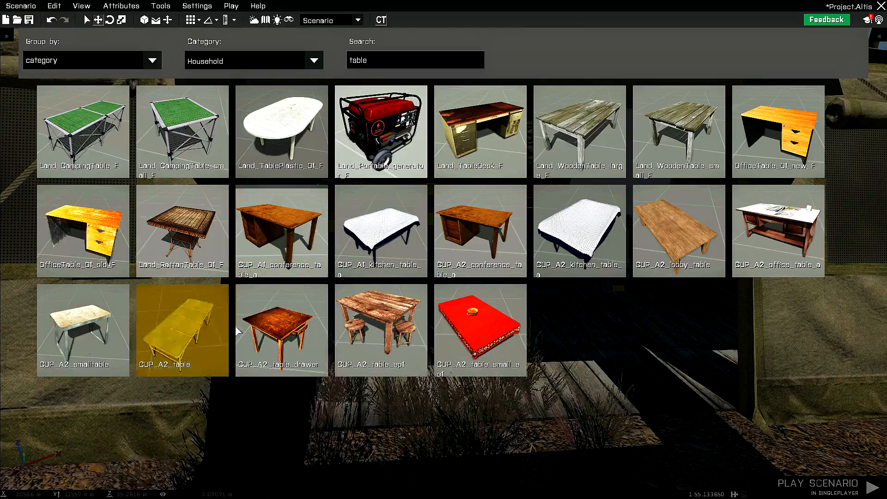
left_click(282, 131)
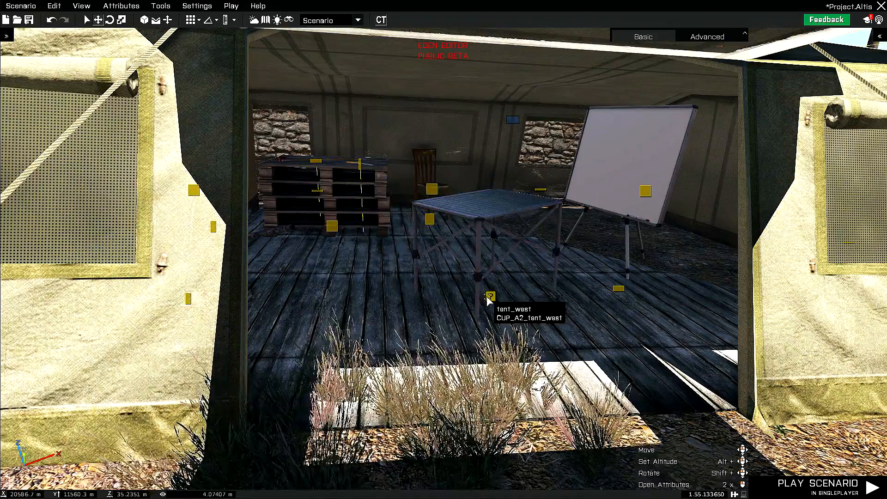
left_click(631, 316)
- Search the Household assets for "pen"
right_click_drag(485, 328, 702, 372)
key("w")
key("space")
left_click_drag(389, 57, 298, 52)
type("pen")
key("Return")
- Switch the asset category to Small items and search for "pen"
left_click(244, 60)
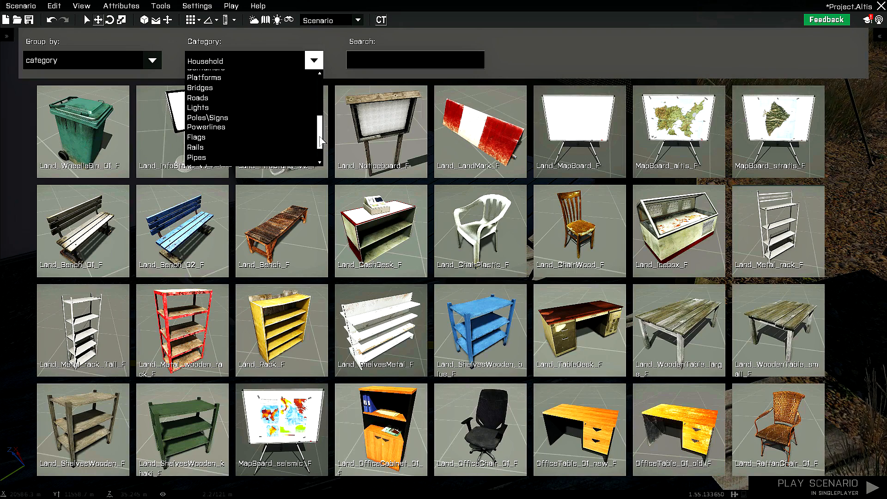
left_click(236, 88)
left_click(384, 59)
type("oen")
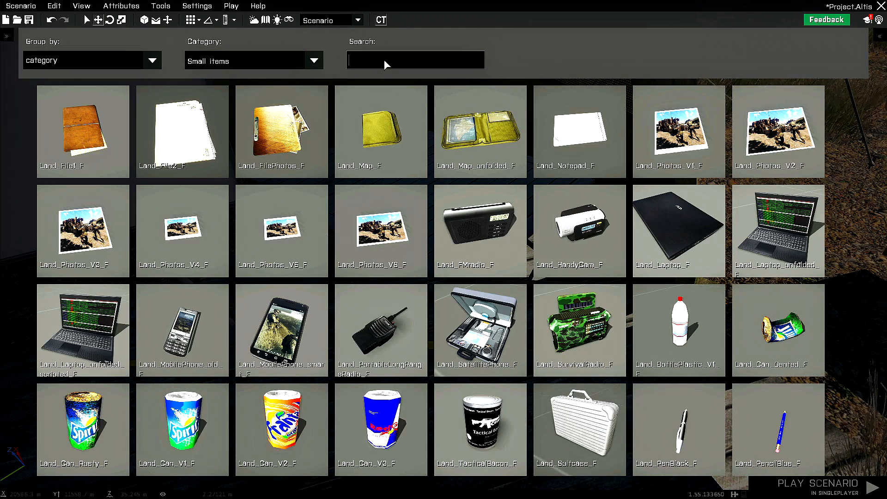
key("BackSpace")
key("BackSpace")
key("BackSpace")
type("pen")
key("Return")
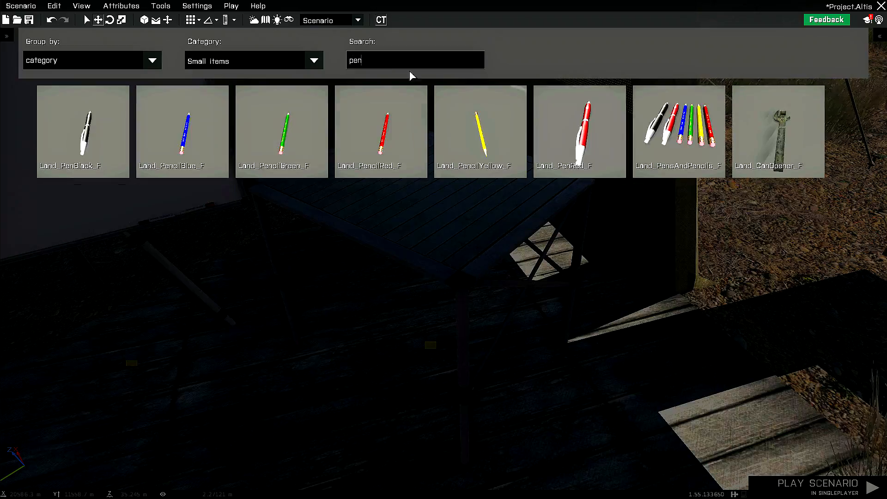
- Place the Land_PensAndPencils_F set, a Land_PencilBlue_F and a Land_PencilYellow_F on the small camping table
key("space")
left_click(301, 182)
key("space")
left_click(187, 127)
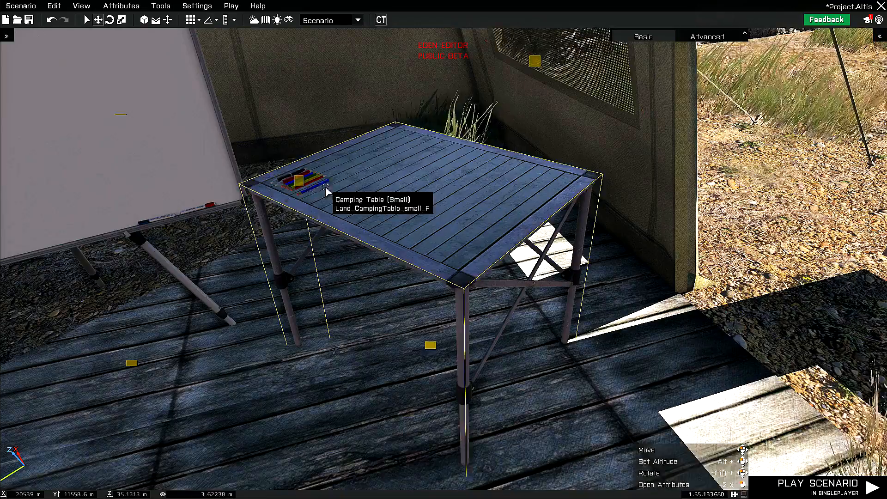
left_click(373, 160)
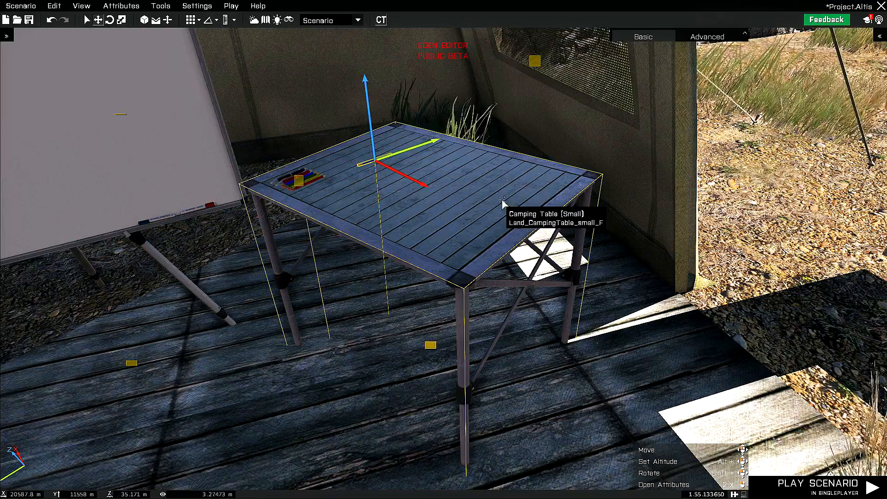
key("space")
left_click(481, 132)
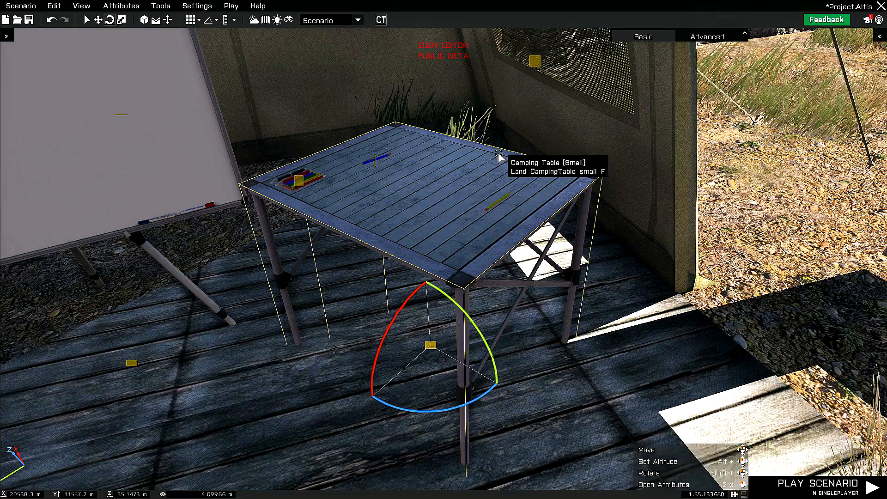
- Clear the asset search and place a Land_MobilePhone_smart_F and some papers from Small items on the small camping table
key("space")
key("BackSpace")
key("BackSpace")
key("BackSpace")
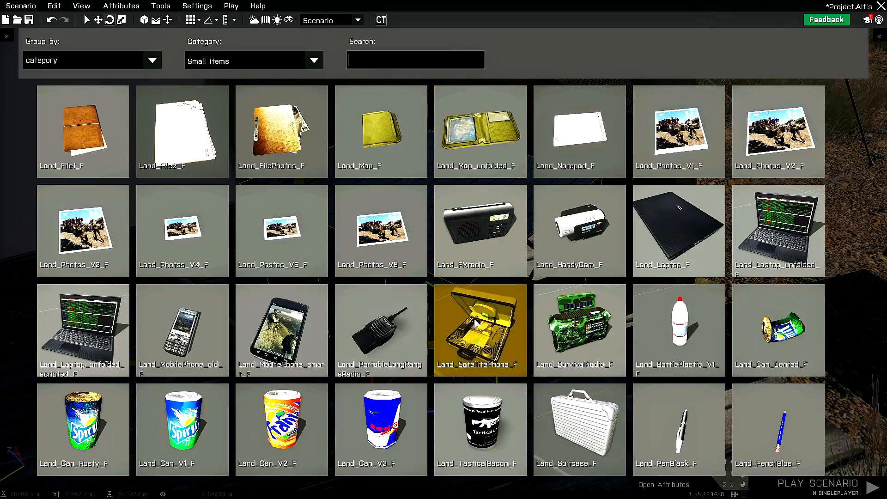
left_click(292, 340)
key("space")
scroll(185, 333, "down", 3)
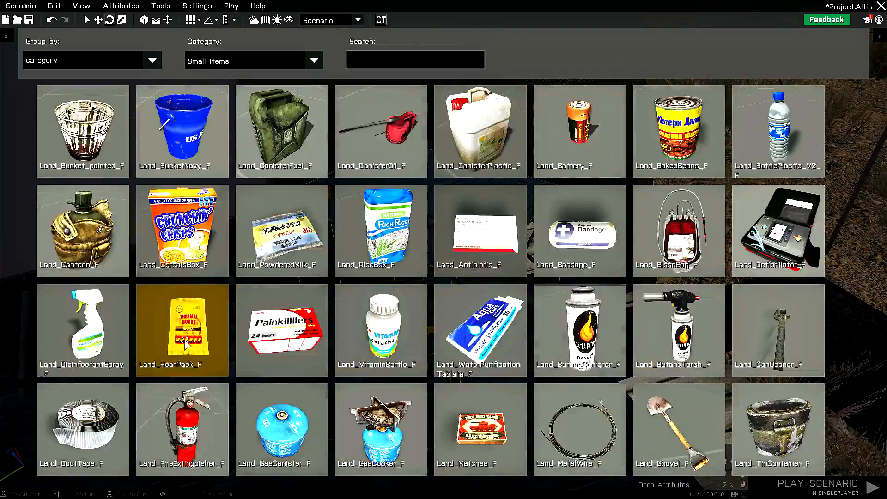
scroll(364, 370, "down", 2)
left_click(249, 345)
key("space")
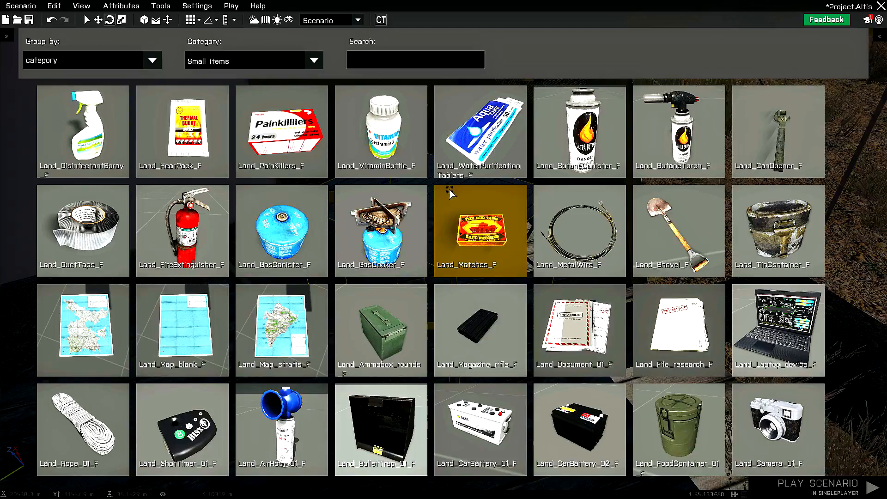
scroll(605, 368, "down", 1)
left_click(581, 224)
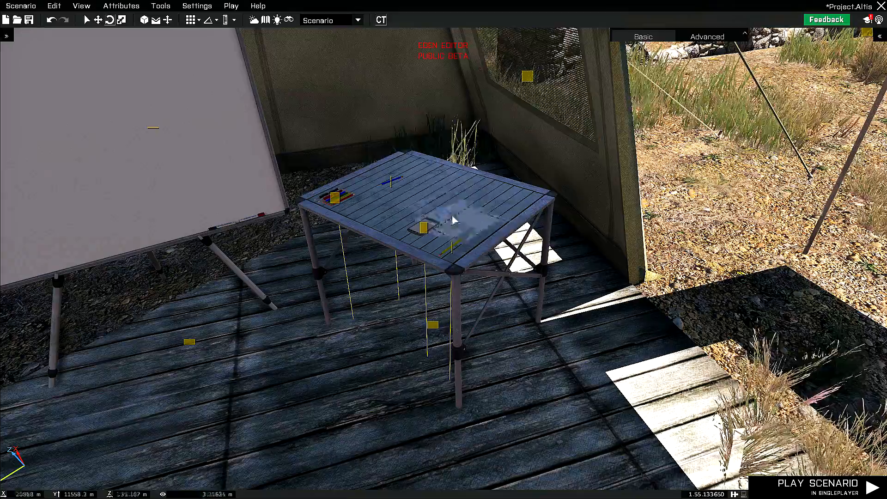
- Move the wheel cart on the tent's wooden floor near the generator and the stacked pallets
right_click_drag(469, 192, 410, 230)
key("s")
key("w")
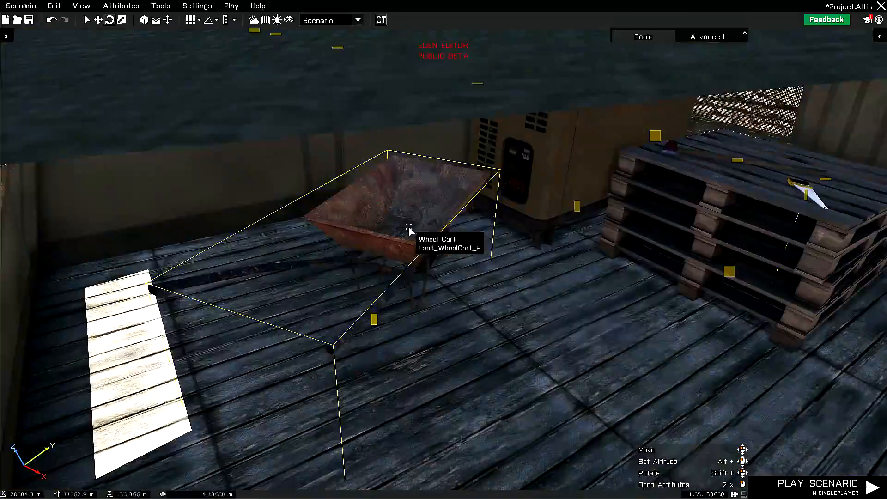
left_click_drag(423, 226, 352, 259)
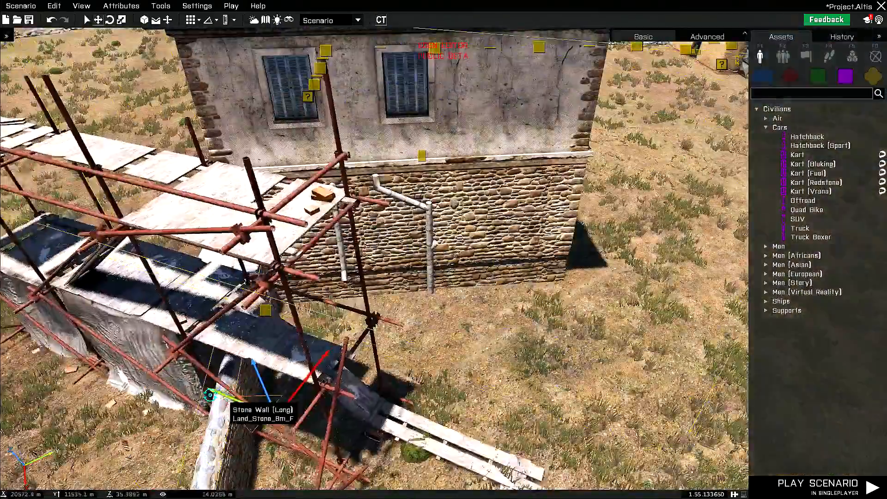
- Try a Land_Scaffolding_F along the house's side wall next to the stone wall
left_click_drag(224, 397, 434, 226)
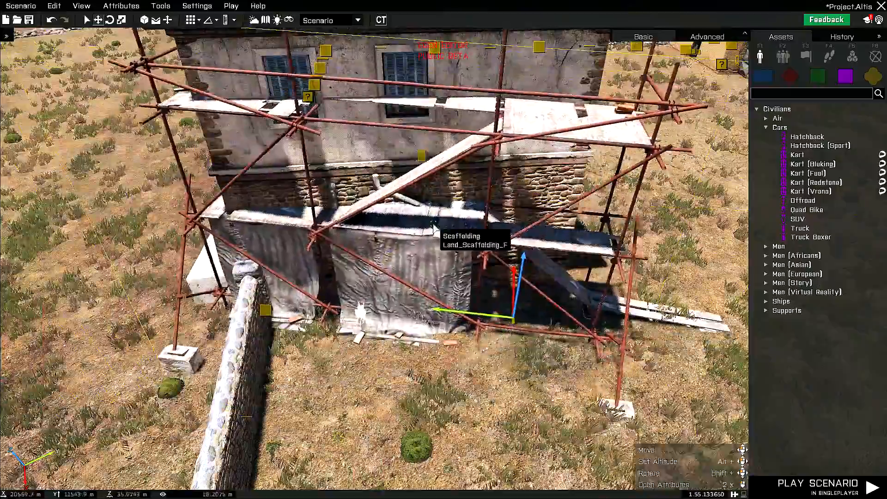
scroll(435, 226, "down", 5)
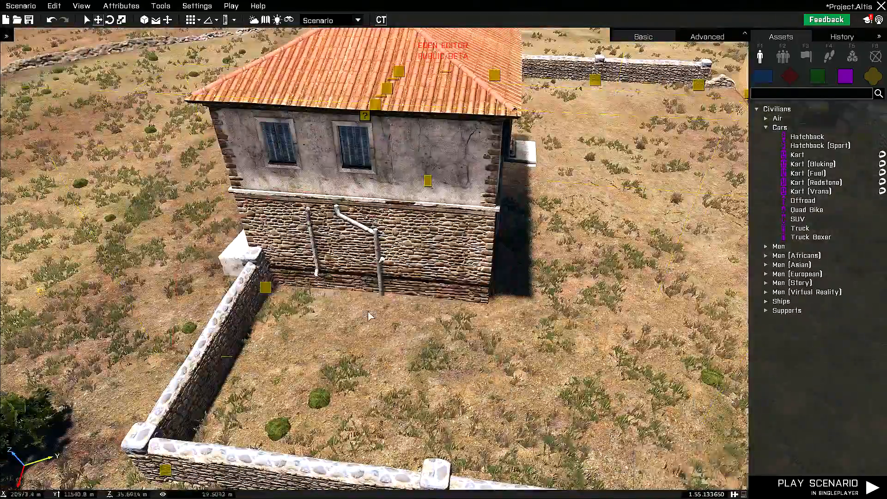
- Place a CUP_A1_leseni4x scaffold beside the house, turn it parallel to the side wall and move it near the wall
scroll(482, 362, "down", 5)
scroll(441, 352, "down", 10)
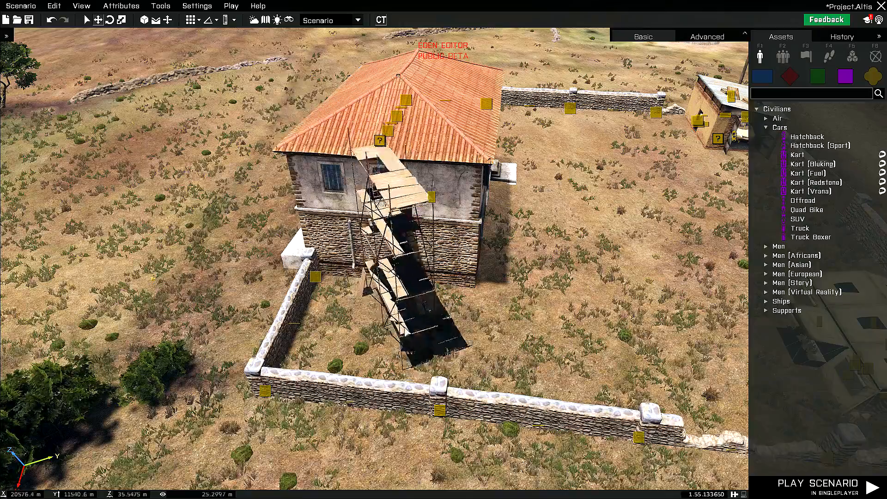
left_click_drag(426, 306, 456, 302, "shift")
key("w")
key("s")
left_click_drag(485, 420, 424, 319)
right_click_drag(424, 319, 324, 277, "ctrl")
- Set the scaffold's X and Y rotation to 0 and shift it closer to the house wall
double_click(455, 265)
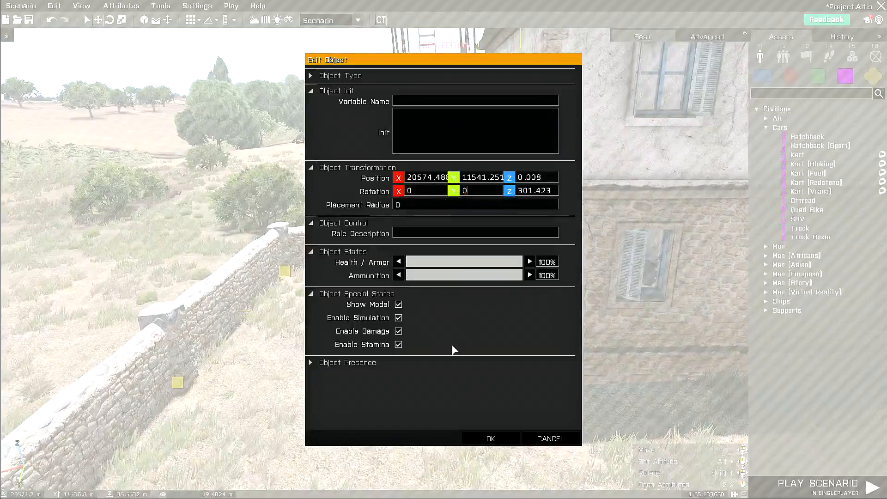
left_click(486, 440)
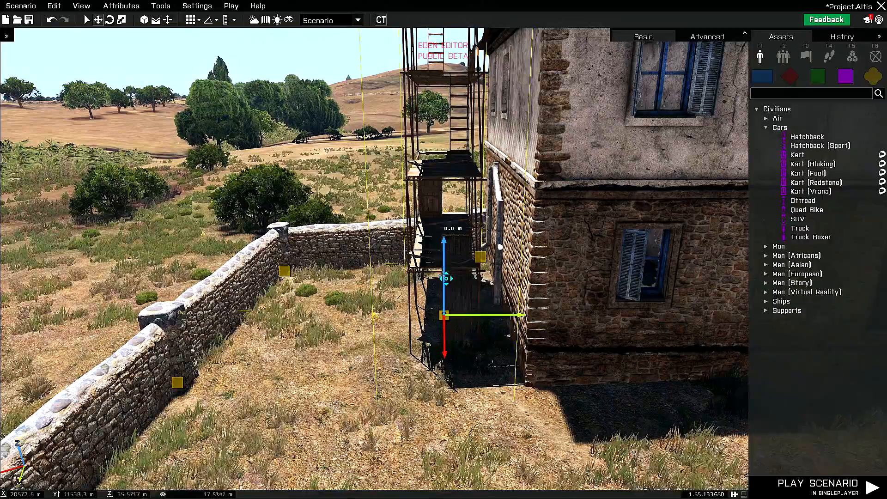
left_click_drag(494, 317, 500, 318)
- Switch the asset category to Buildings and browse the models for a small wooden shed
right_click_drag(554, 375, 576, 407, "ctrl")
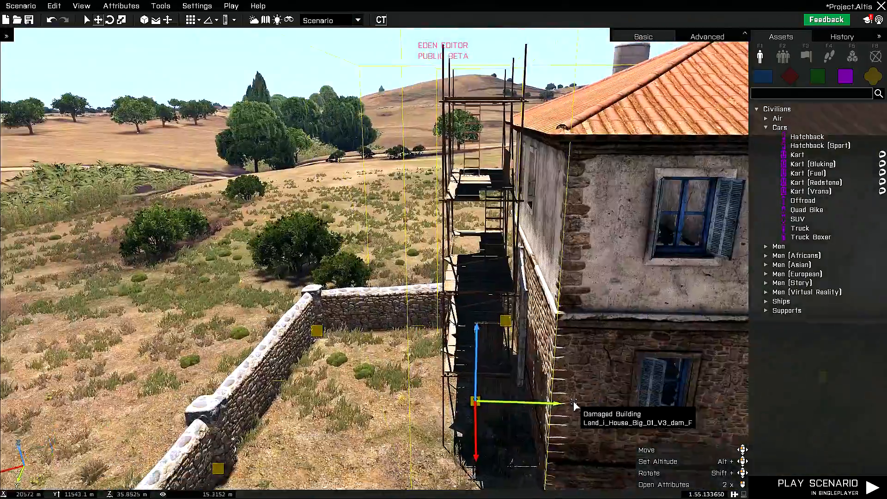
key("s")
key("w")
key("w")
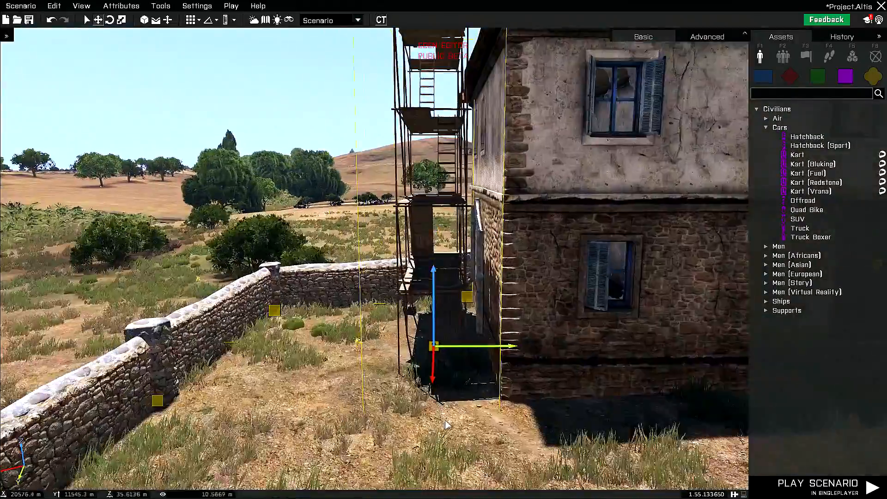
key("s")
right_click_drag(447, 424, 462, 489)
key("space")
left_click(207, 64)
scroll(217, 98, "up", 4)
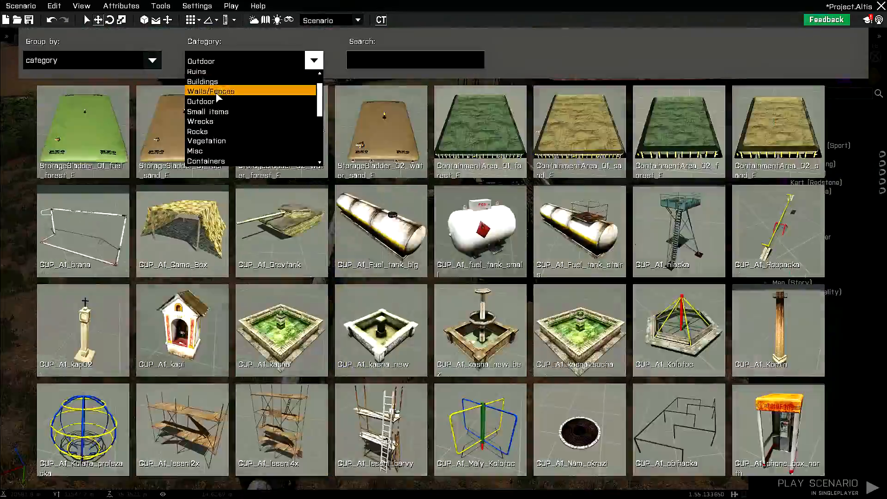
left_click(218, 95)
scroll(599, 255, "down", 3)
scroll(603, 259, "down", 10)
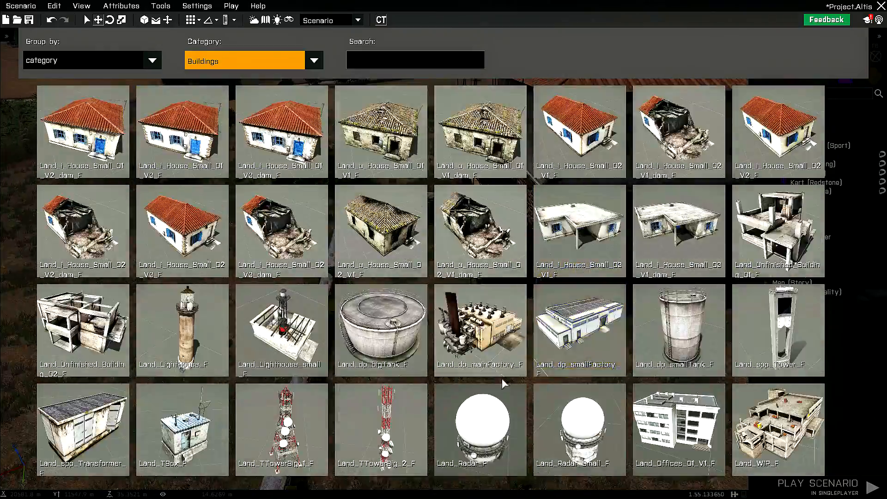
scroll(378, 365, "down", 15)
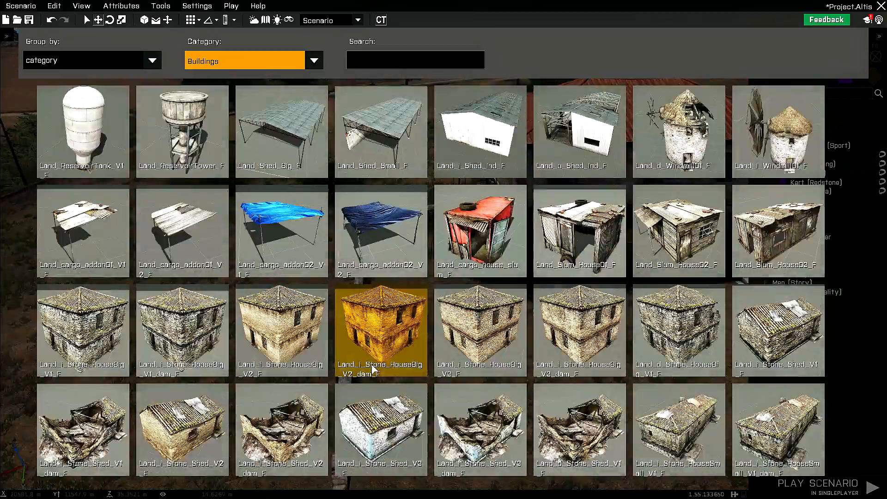
scroll(356, 368, "down", 15)
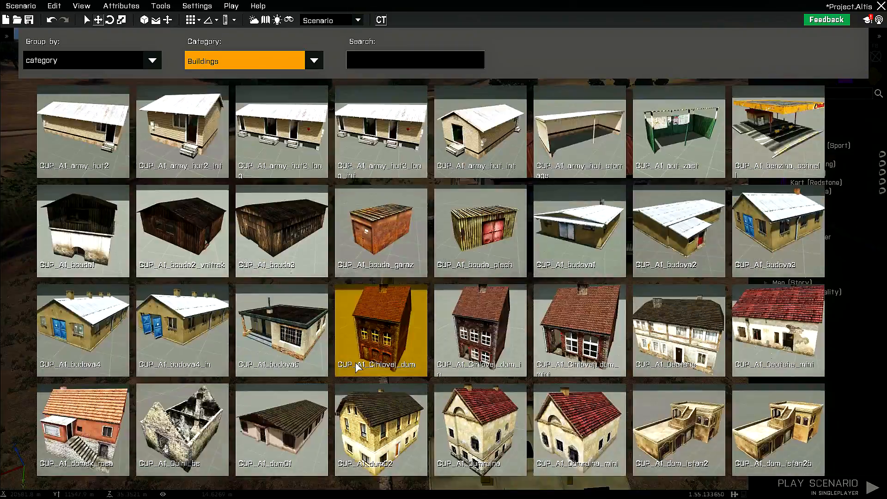
scroll(351, 367, "down", 15)
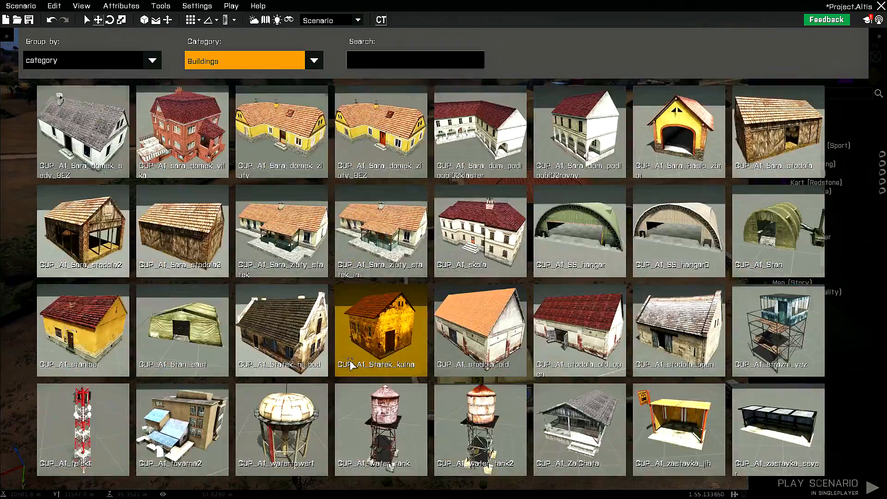
scroll(415, 249, "down", 15)
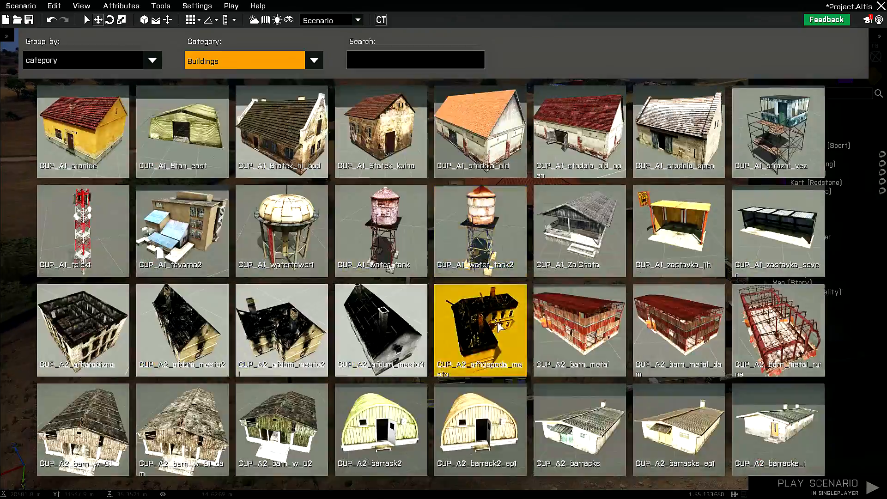
scroll(596, 297, "down", 5)
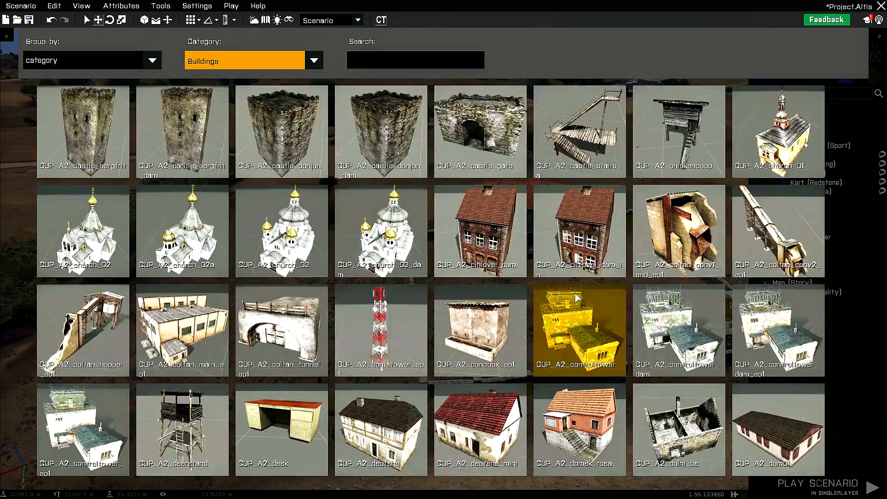
scroll(534, 286, "down", 15)
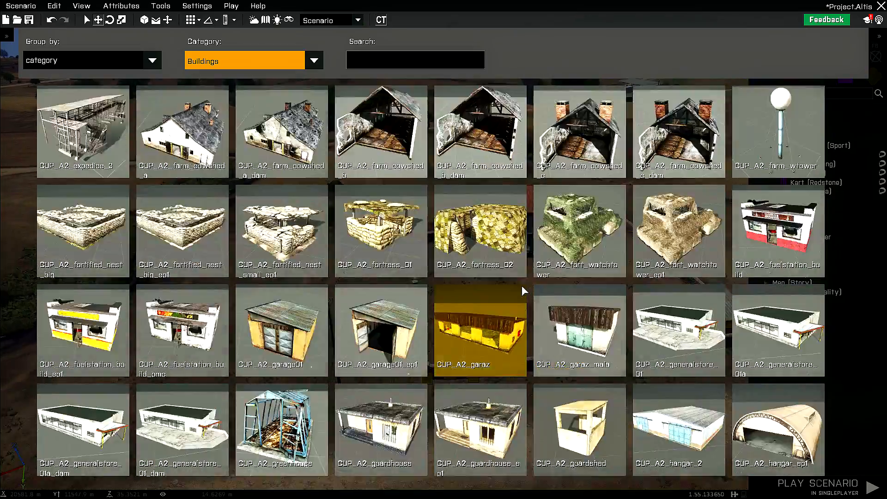
scroll(523, 281, "down", 15)
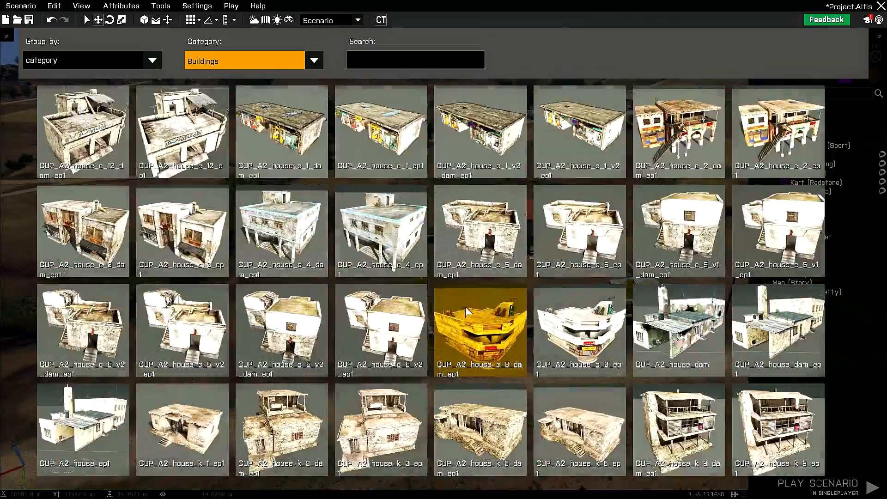
scroll(462, 319, "down", 15)
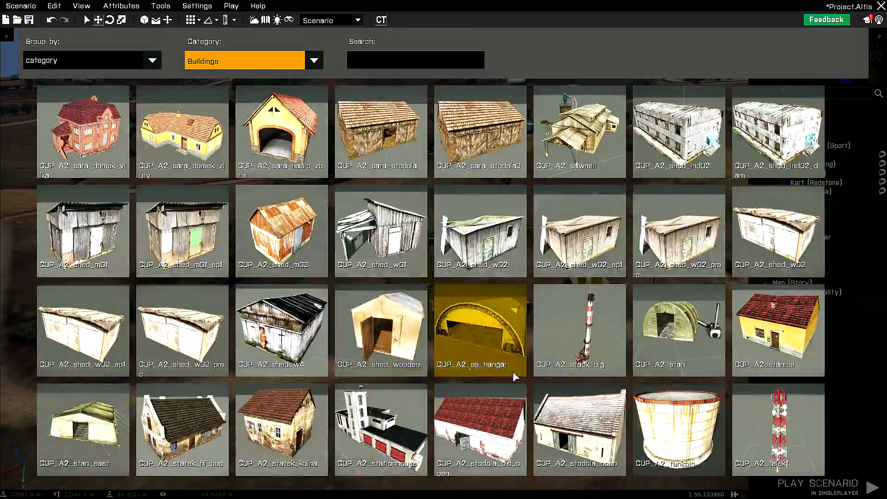
- Place a CUP_A2_shed_wooden between the stone wall and the scaffold, turning its door toward the open yard
left_click(393, 353)
key("w")
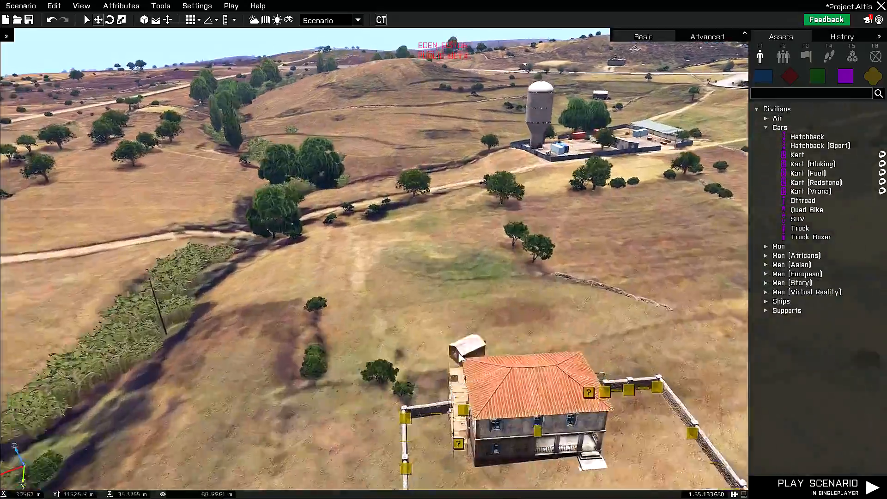
scroll(444, 355, "up", 5)
left_click_drag(401, 328, 233, 300, "shift")
left_click_drag(385, 283, 412, 283)
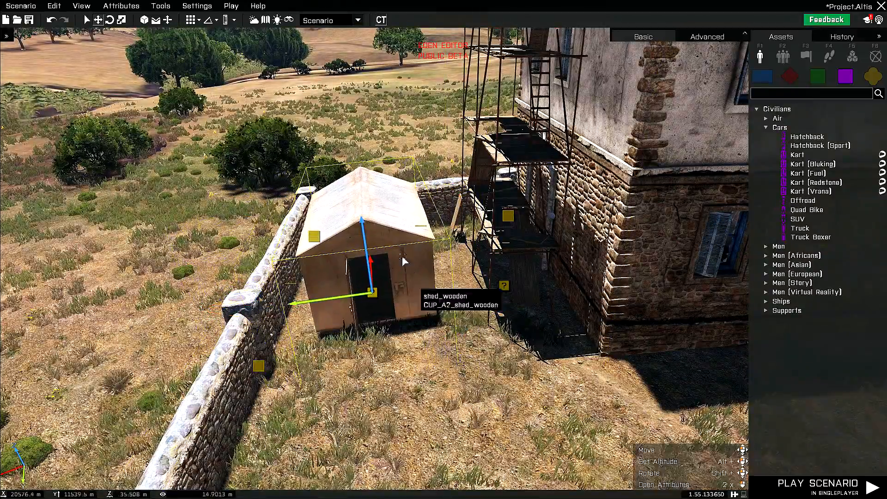
- Adjust the wooden shed's rotation and position beside the stone wall
left_click_drag(386, 183, 225, 64, "shift")
left_click_drag(96, 301, 77, 307, "shift")
right_click_drag(78, 307, 417, 353)
left_click_drag(417, 324, 377, 310)
right_click_drag(377, 309, 431, 202)
left_click_drag(441, 158, 442, 166)
- Switch the asset category to Household and place three Land_CampingChair_V1_folded_F on the wooden shed's floor
left_click(545, 311)
key("w")
right_click_drag(545, 311, 422, 311)
key("Tab")
left_click(261, 57)
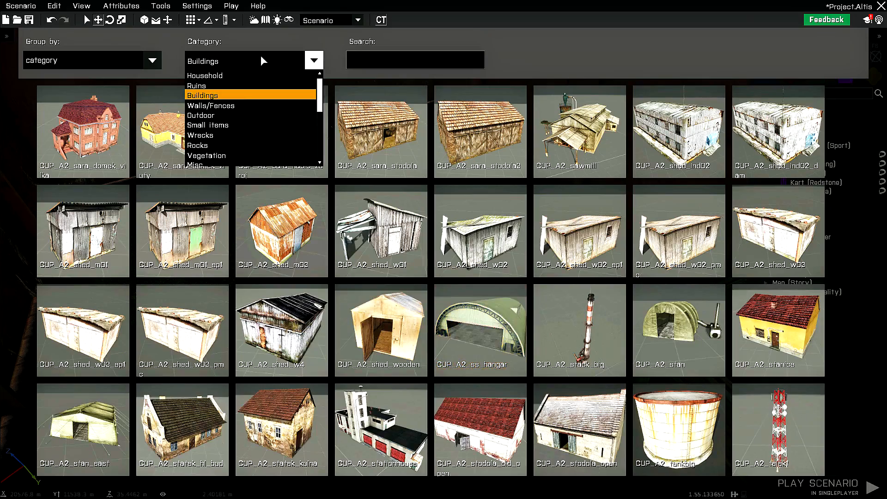
left_click(220, 79)
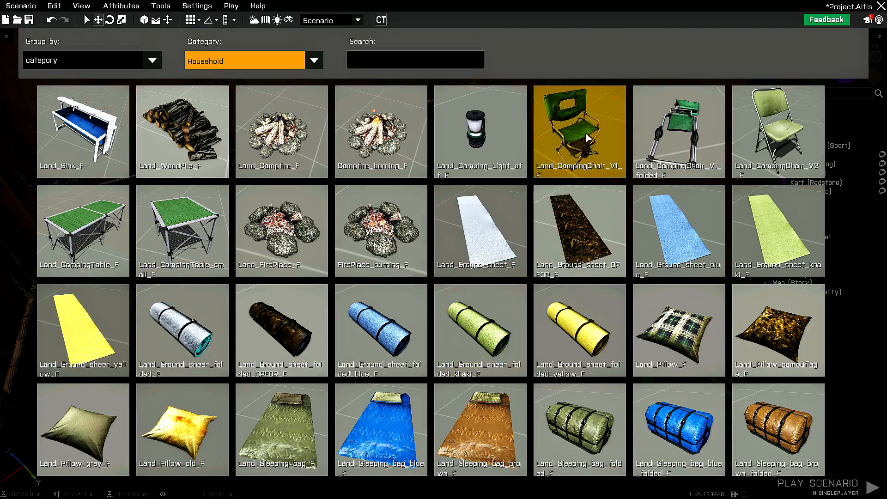
left_click(676, 151)
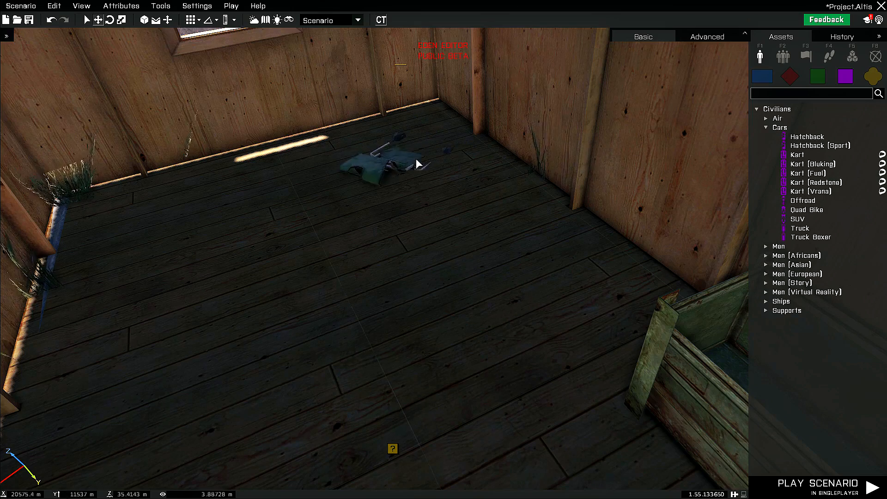
left_click(517, 236)
left_click(461, 170)
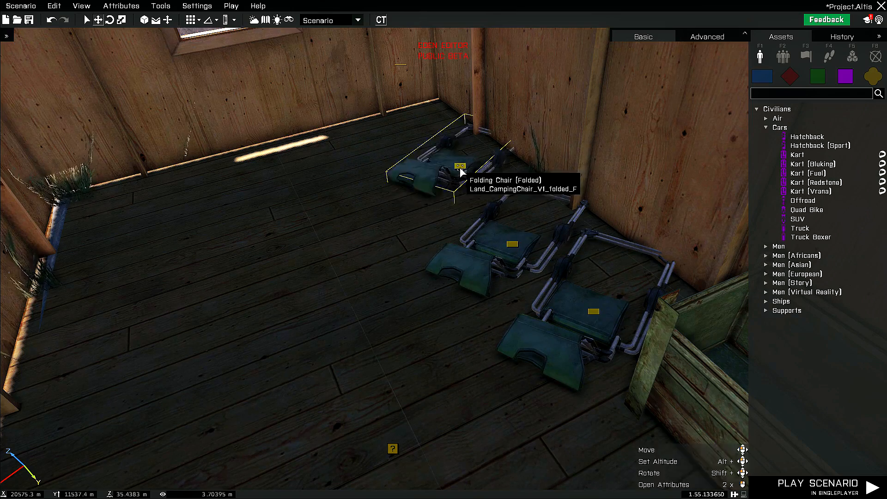
- Rotate the folded chairs and pile them on top of each other beside the shed's side wall
left_click(461, 167)
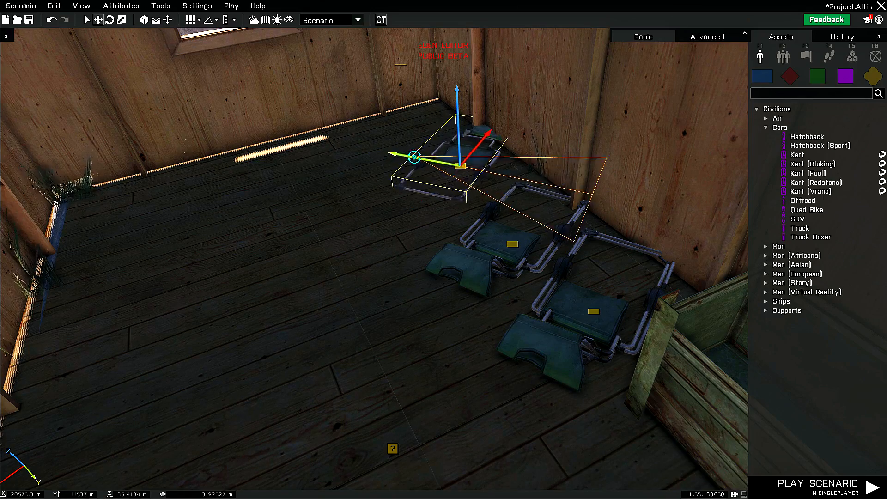
left_click_drag(538, 246, 585, 246)
left_click(498, 250)
left_click_drag(498, 250, 527, 264)
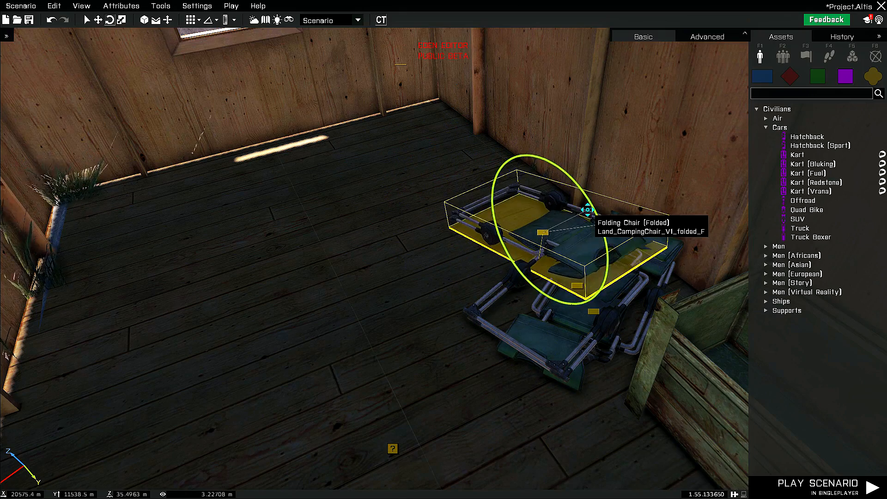
- Disable simulation for each of the three stacked folding chairs
mouse_move(389, 316)
right_mouse_down()
mouse_move(536, 276)
mouse_move(574, 280)
mouse_move(330, 301)
mouse_move(384, 304)
right_mouse_up()
double_click(500, 348)
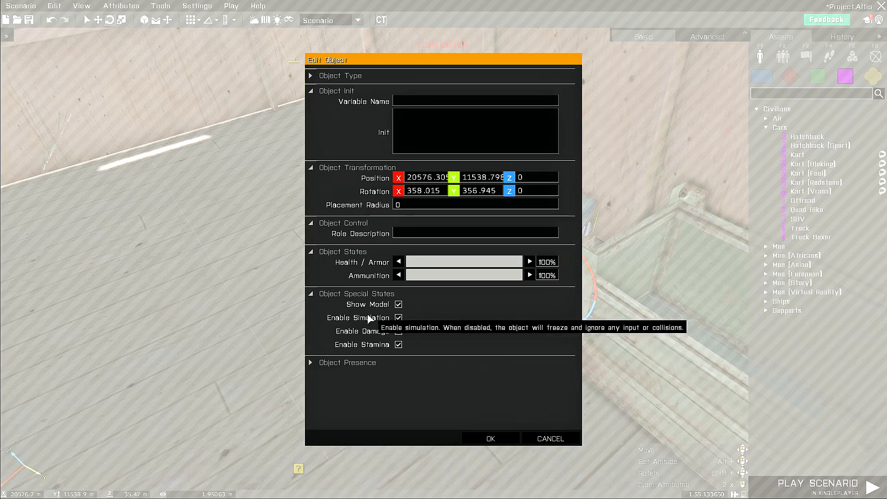
left_click(491, 439)
double_click(442, 325)
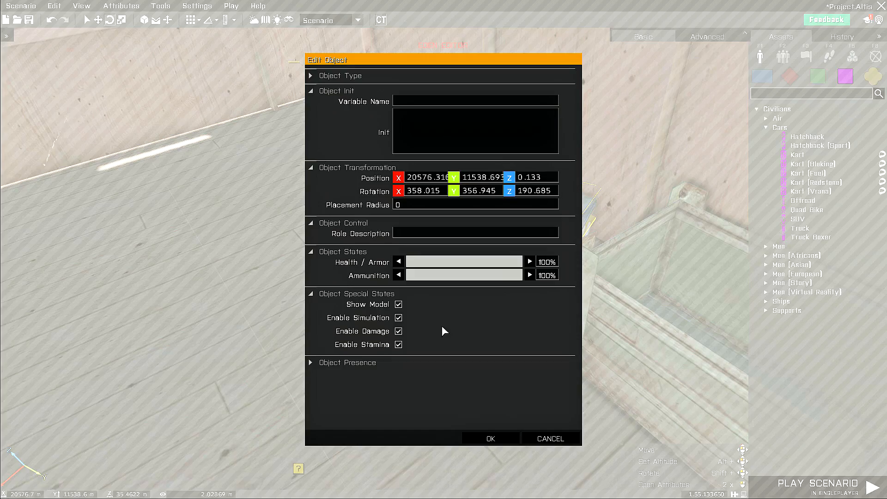
left_click(491, 439)
double_click(404, 225)
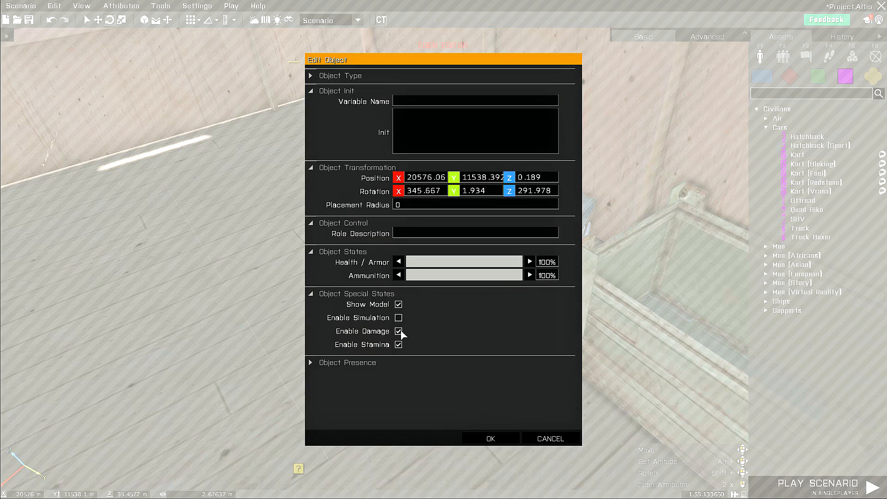
left_click(491, 438)
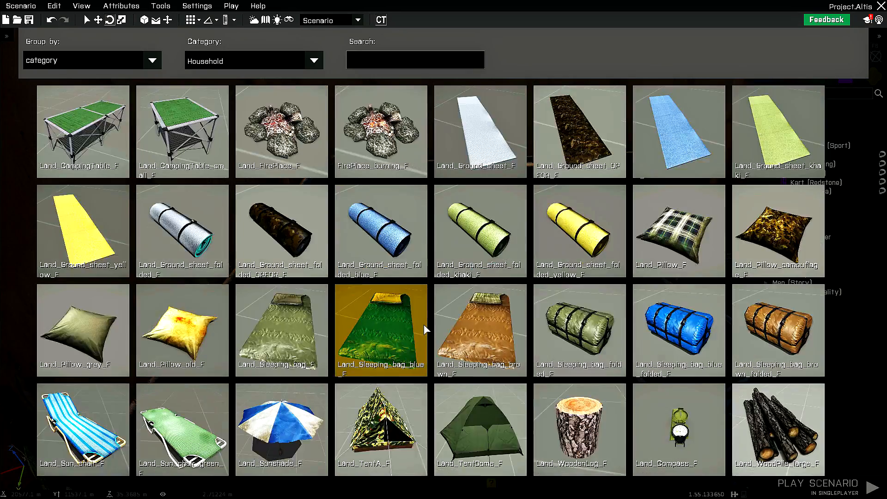
- Choose Land_Portable_generator_F from the Household assets
scroll(422, 326, "down", 4)
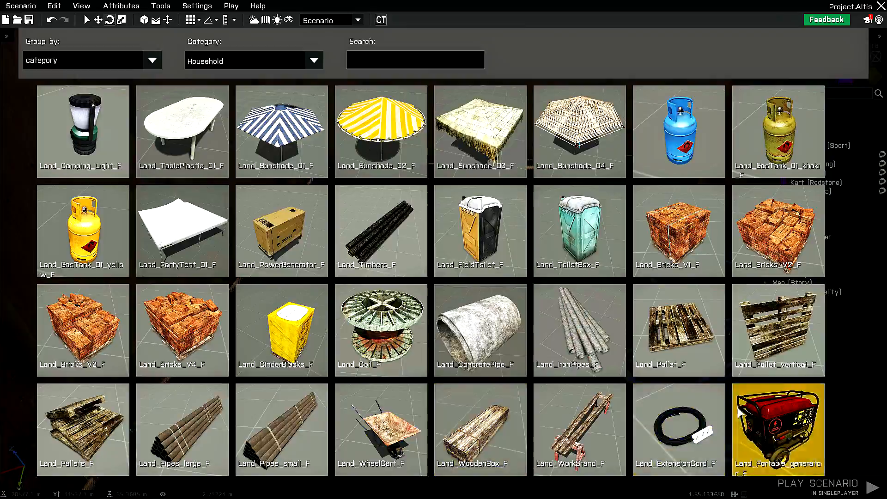
double_click(737, 410)
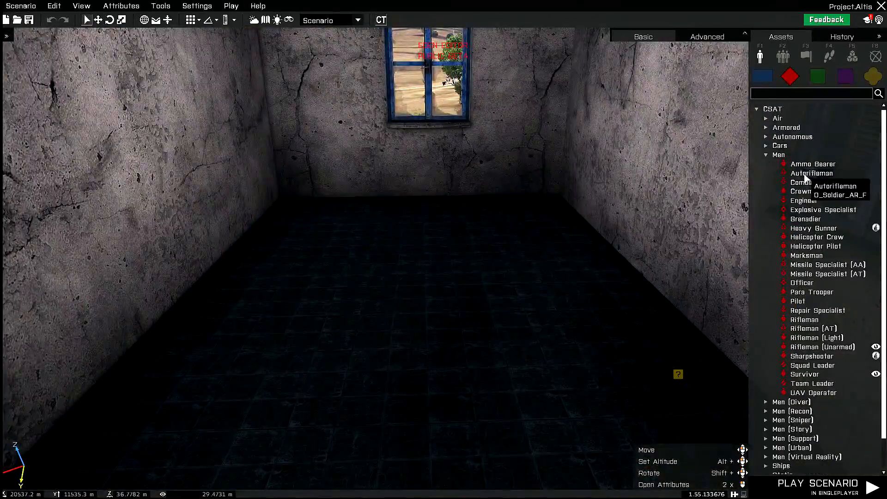
- Place a CSAT soldier on the house's upper floor, turn him to face another way and accept his attributes
left_click(426, 227)
left_click_drag(437, 332, 440, 329, "shift")
right_click_drag(578, 257, 396, 328)
right_click_drag(487, 327, 680, 125)
double_click(451, 130)
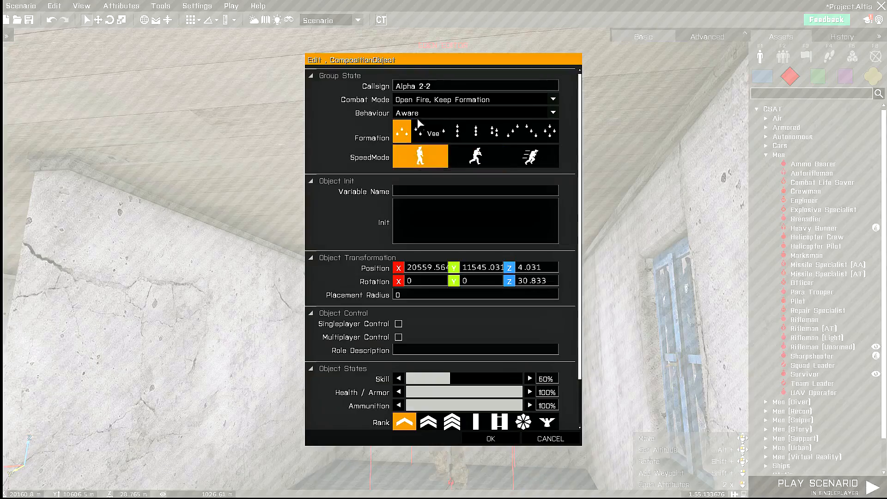
left_click(481, 438)
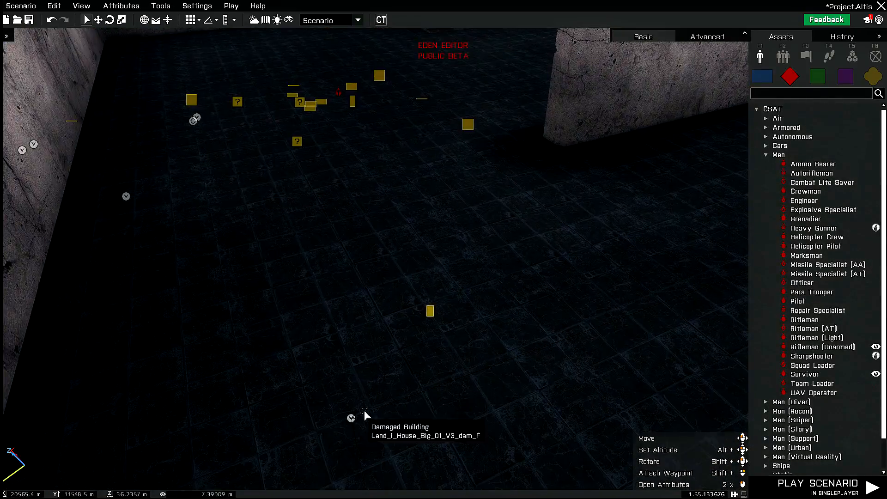
- Set the Mid timer value of the soldier's Loiter waypoint to 15 and accept the waypoint settings
right_click_drag(353, 426, 386, 337)
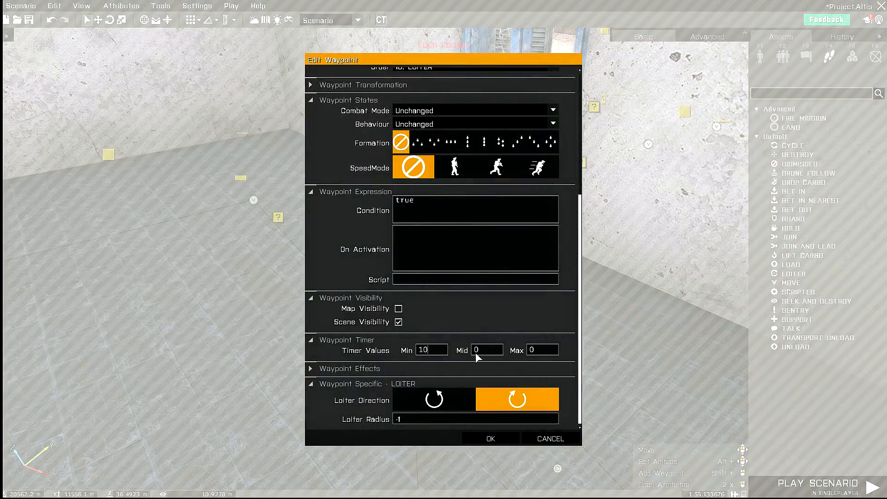
left_click_drag(481, 351, 443, 350)
type("15")
left_click(490, 439)
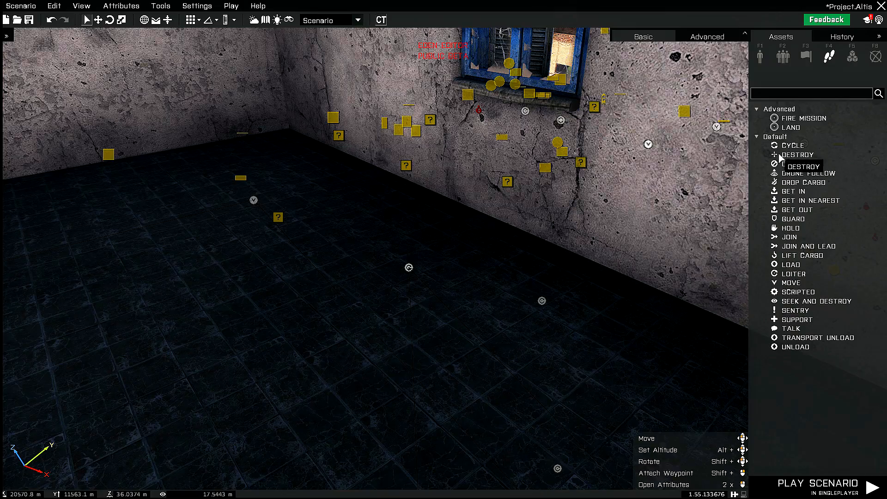
- Add another waypoint to the soldier's patrol route inside the house
left_click(314, 218)
right_click_drag(301, 319, 226, 338)
right_click_drag(455, 340, 434, 332)
key("s")
right_click_drag(691, 83, 680, 59)
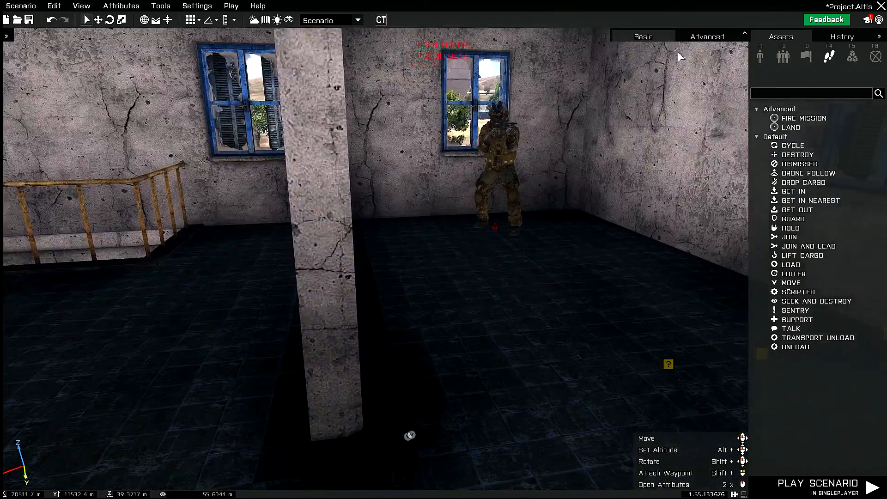
- Launch CompoT and follow the soldier patrolling the upper floor of the house
left_click(687, 38)
left_click(675, 59)
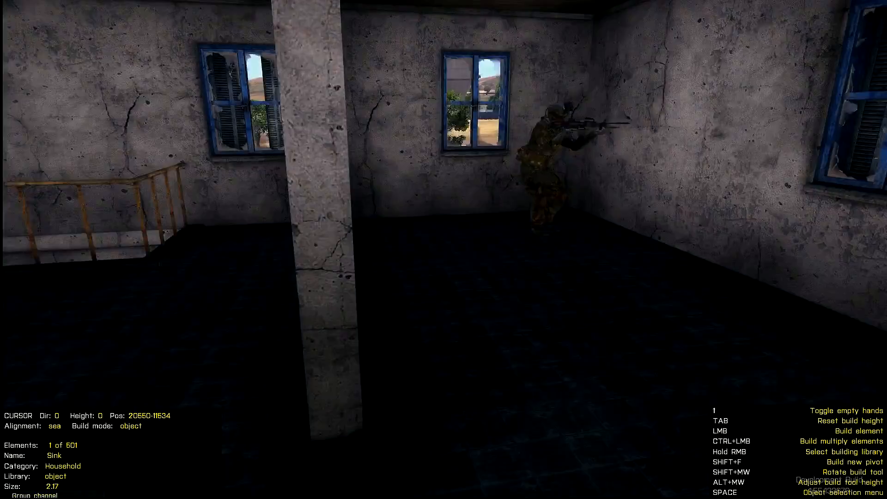
key("w")
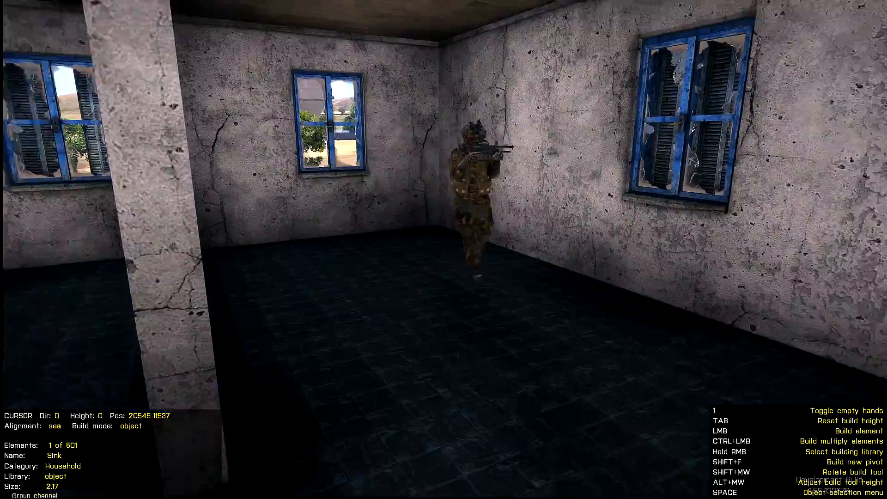
key("w")
key("w")
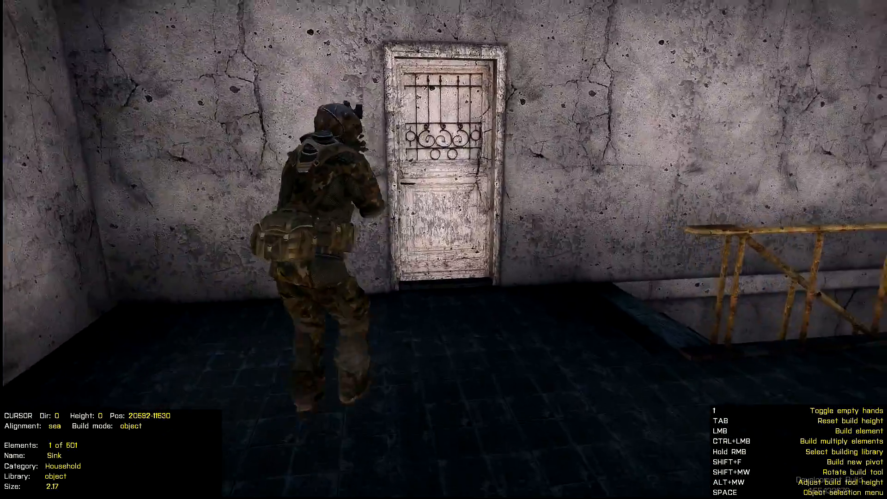
- Execute setAccTime 5 locally in the debug console and resume the preview
key("Escape")
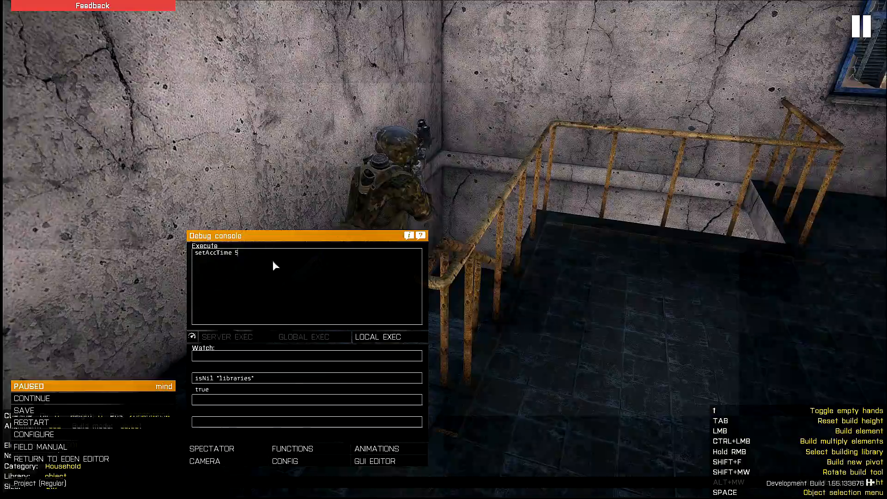
left_click(379, 340)
key("Escape")
- Watch the soldiers patrol the house and yard at accelerated speed and return to the Eden Editor
key("w")
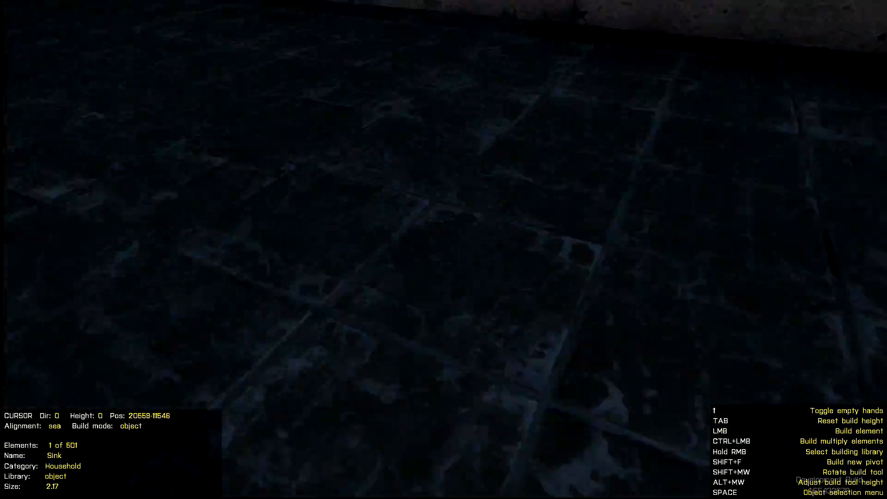
key("1")
key("w")
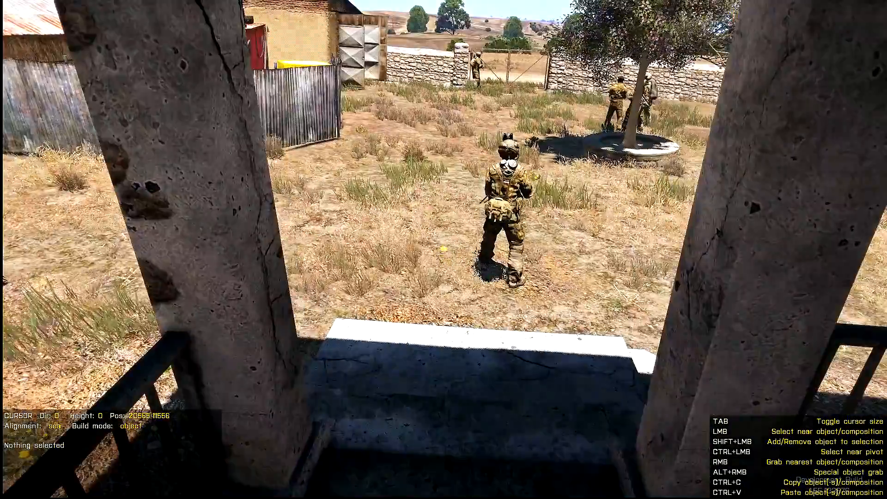
key("w")
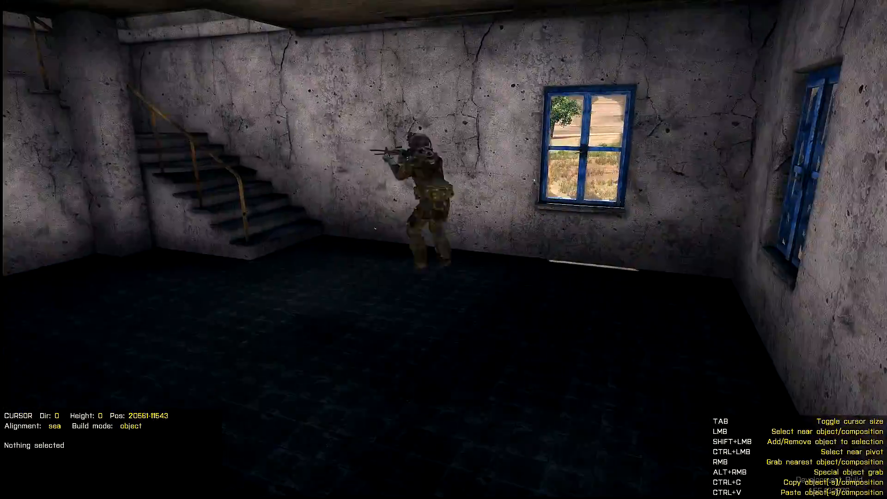
key("w")
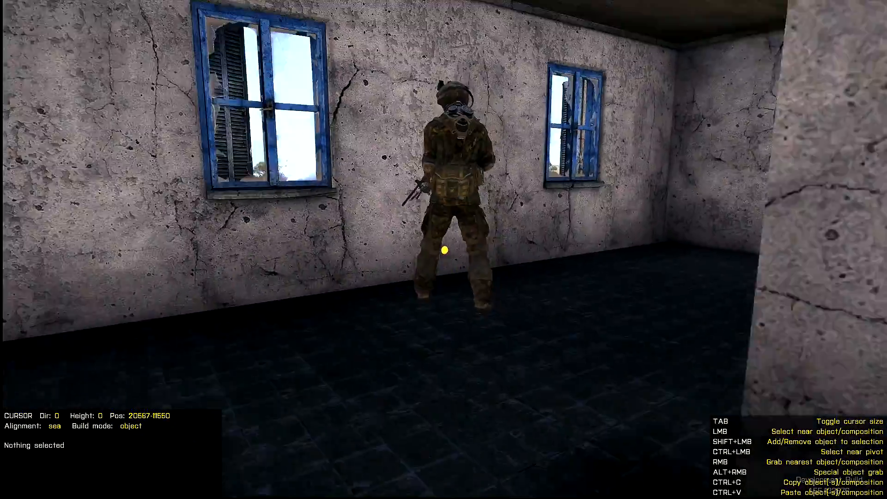
key("w")
key("Escape")
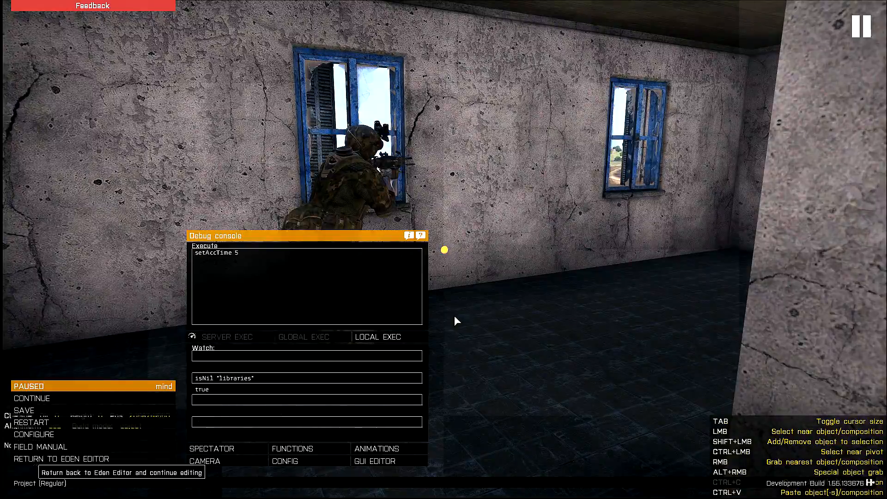
left_click(61, 459)
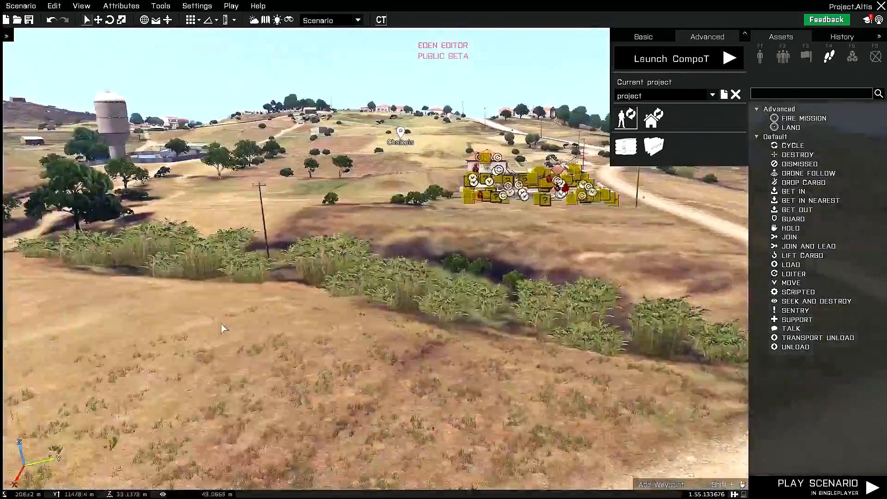
- Place a CSAT Quad Bike on the dirt road outside the compound and check its drive in the preview
key("w")
left_click(760, 57)
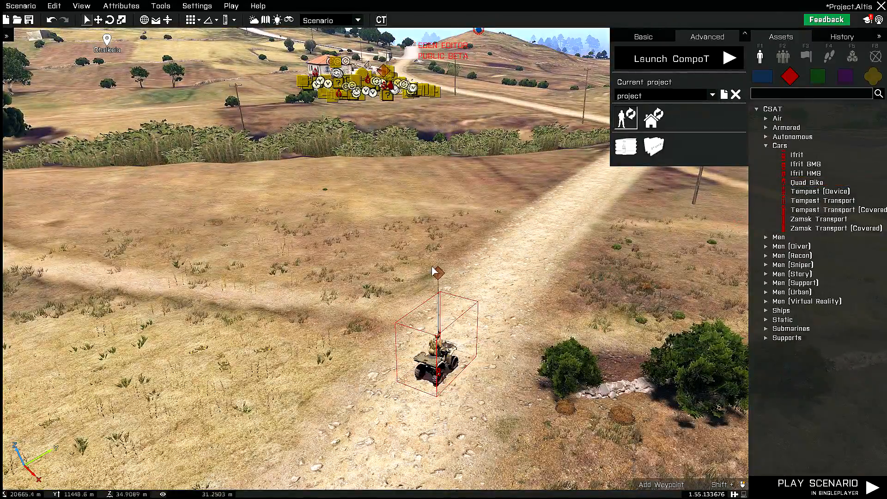
double_click(435, 272)
key("Escape")
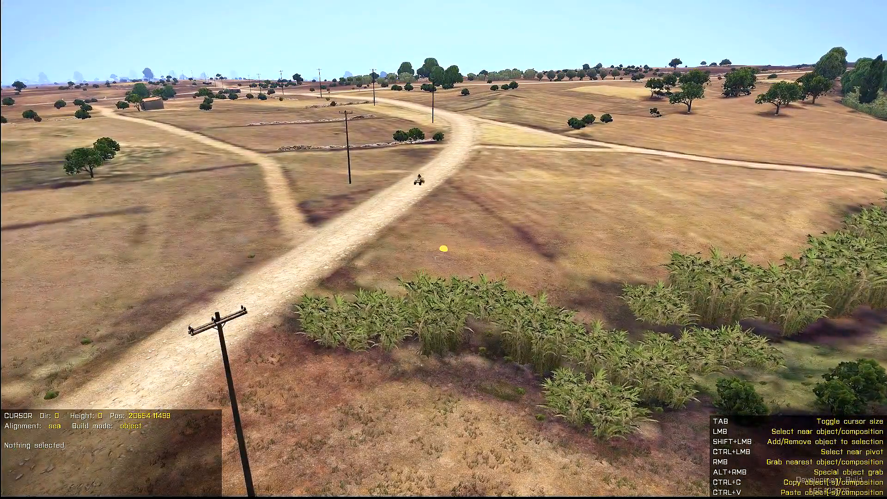
key("Escape")
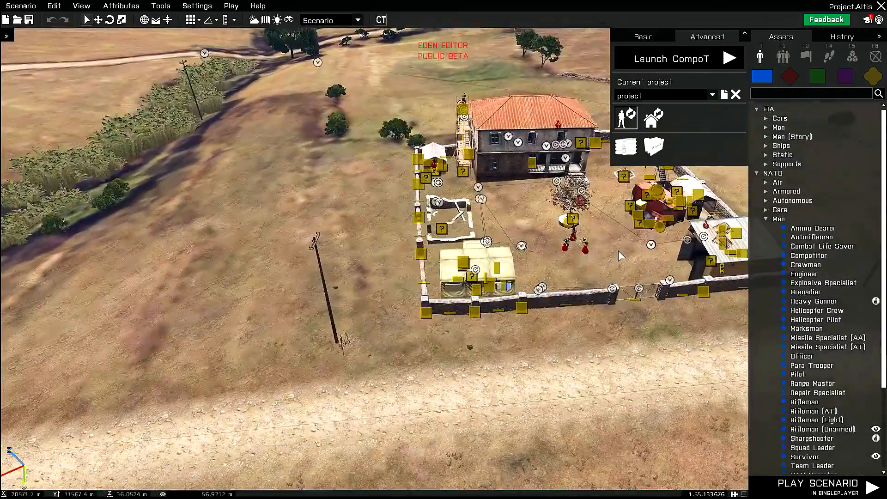
- Launch CompoT and build a new composition pivot on the grass outside the compound's stone wall
left_click(666, 60)
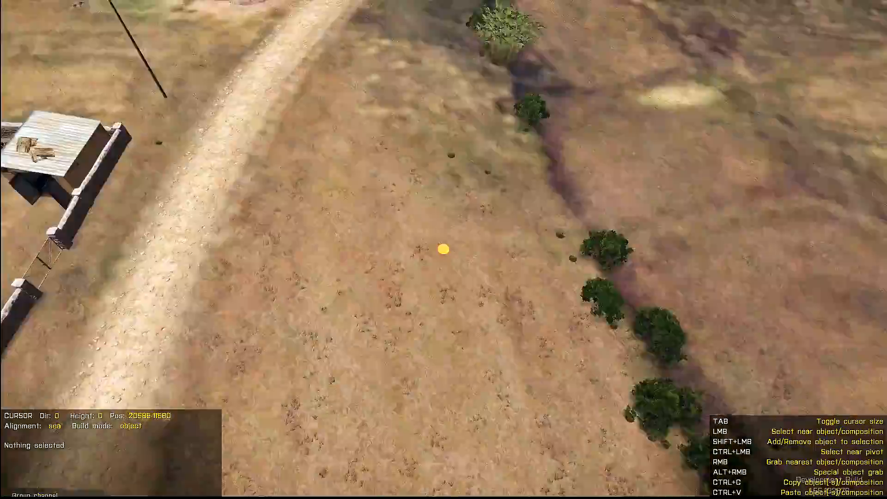
key("w")
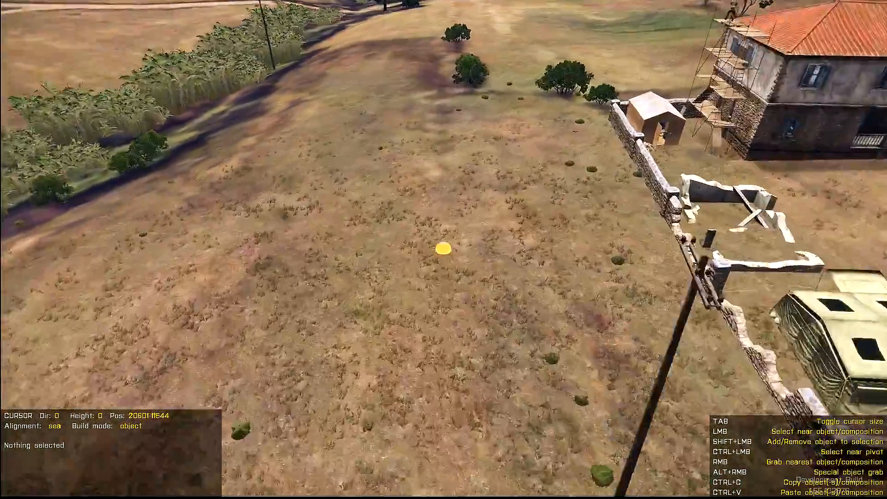
key("f")
key("shift+f")
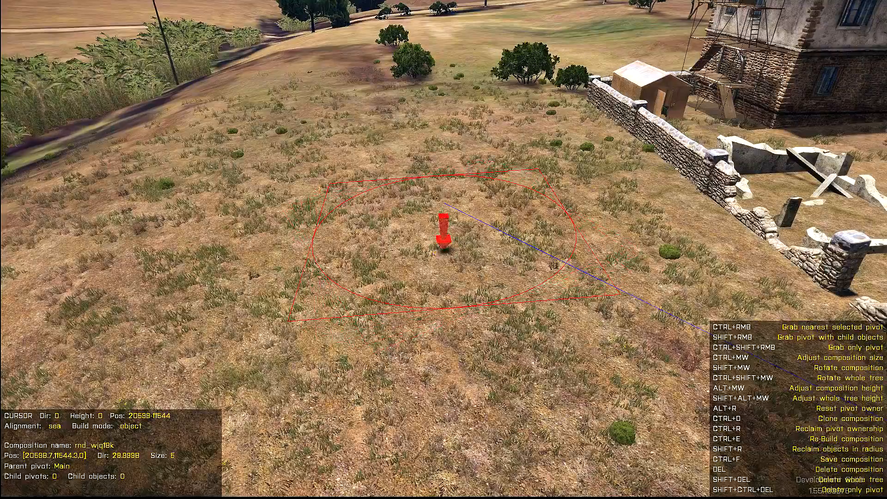
right_click_drag(444, 249, 443, 249, "ctrl")
key("w")
- Create a category named newCategory in the composition library
key("Tab")
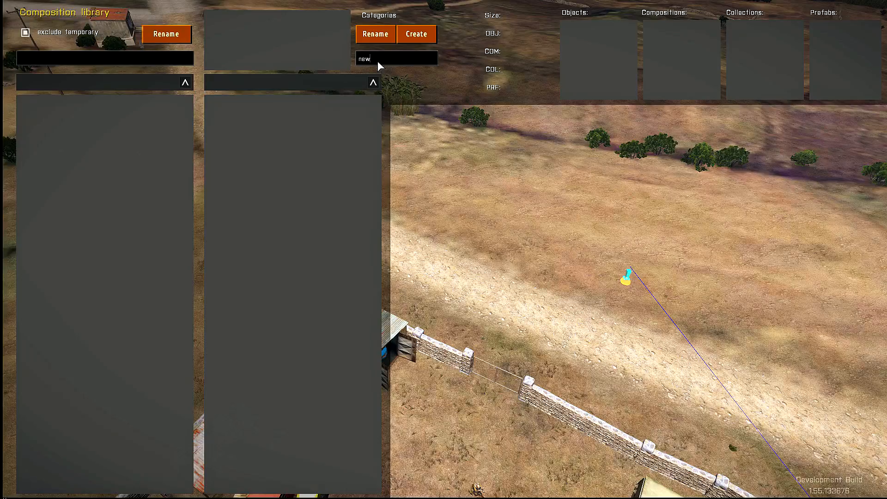
left_click(378, 58)
type("newCategory")
left_click(417, 34)
key("Tab")
- Save the composition as unfinishedBuilding_base in the newCategory category
key("ctrl+f")
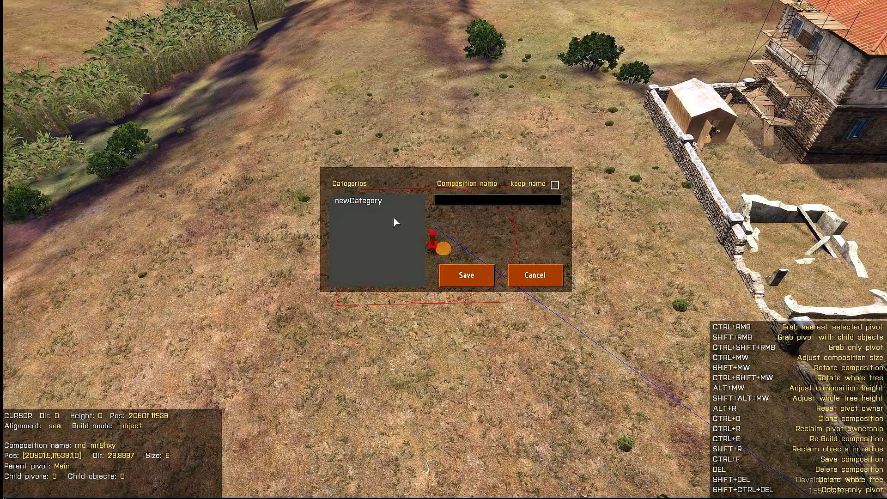
type("unfinished")
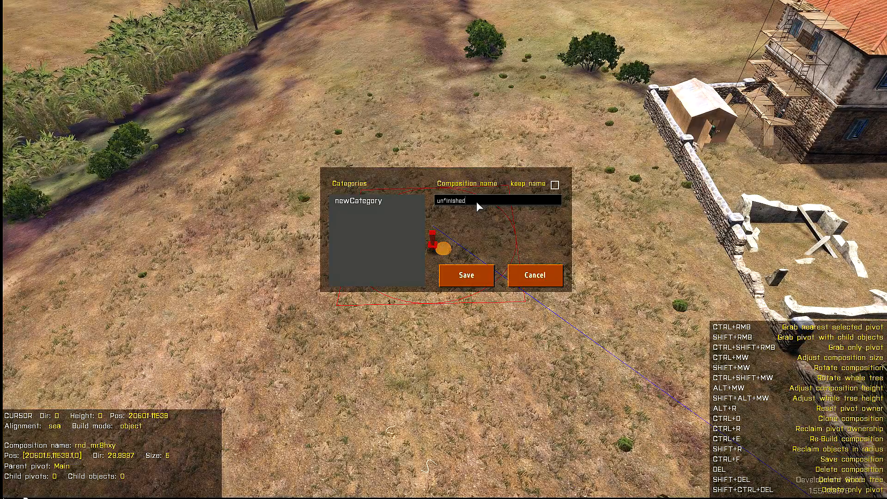
type("Building_base")
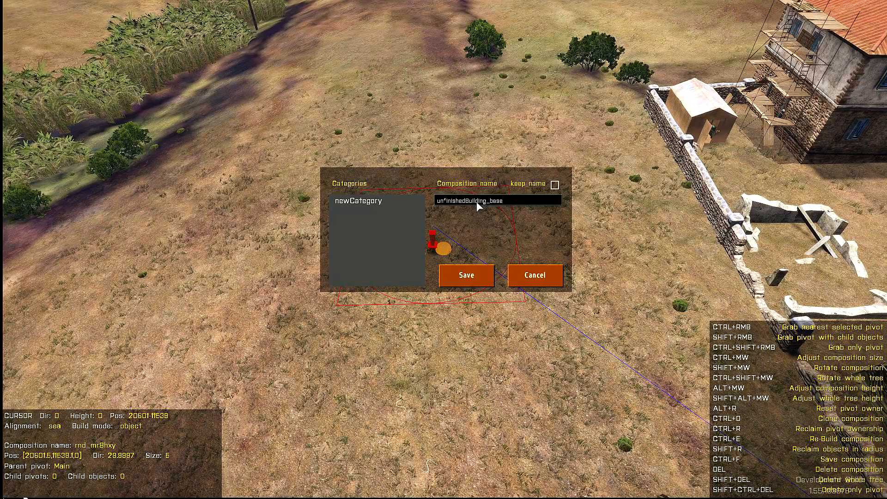
left_click(475, 283)
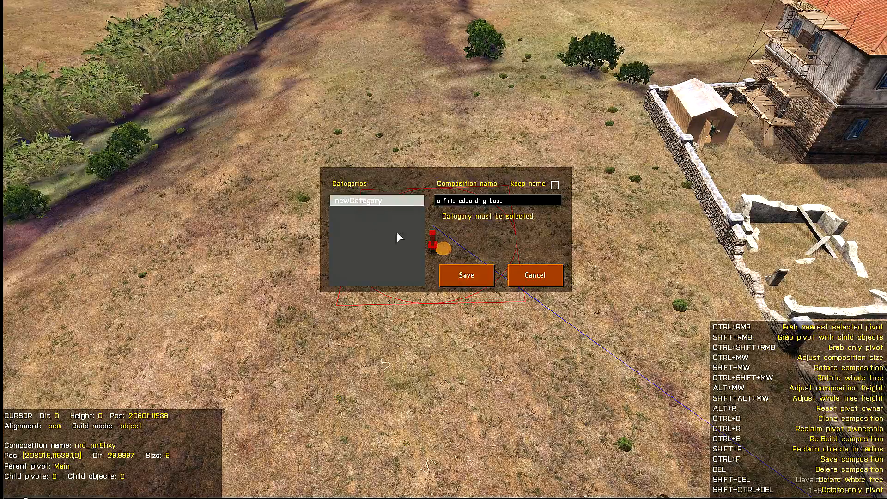
left_click(466, 275)
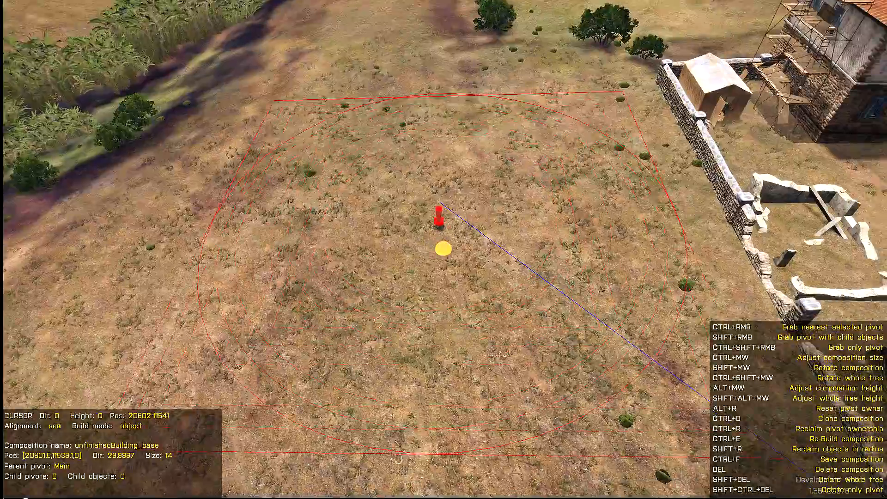
- Set the unfinishedBuilding_base composition's size to 14 and shift its pivot slightly across the grass
key("s")
key("w")
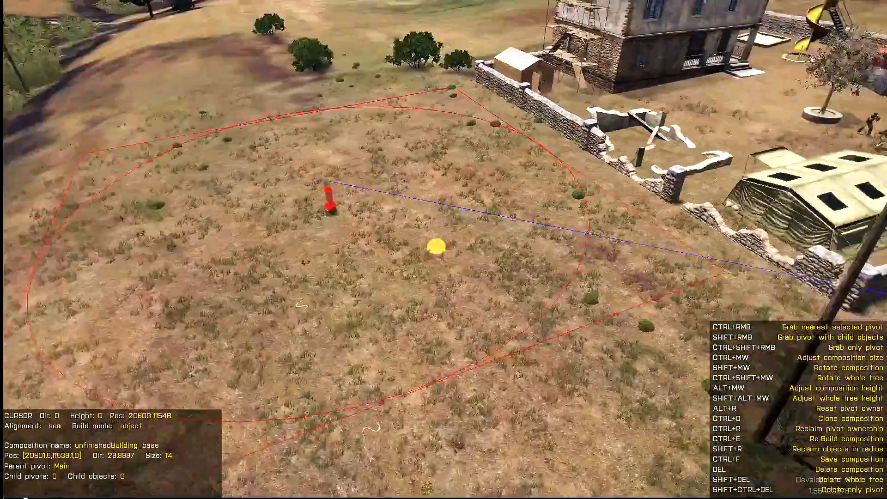
right_click_drag(442, 247, 444, 246, "ctrl")
left_click(443, 248)
left_click(444, 250)
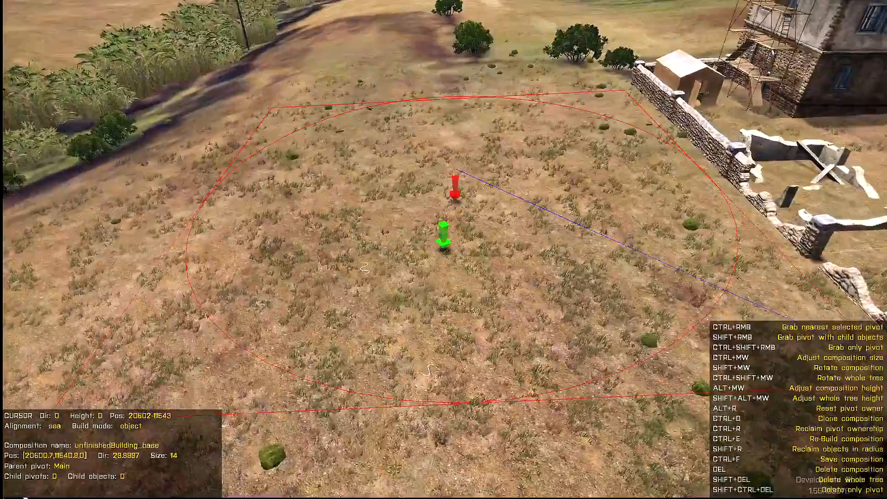
- Find Land_Unfinished_Building_02_F in the Buildings category by searching "unfini", rotate it and place it within the composition area
key("f")
key("space")
left_click(292, 66)
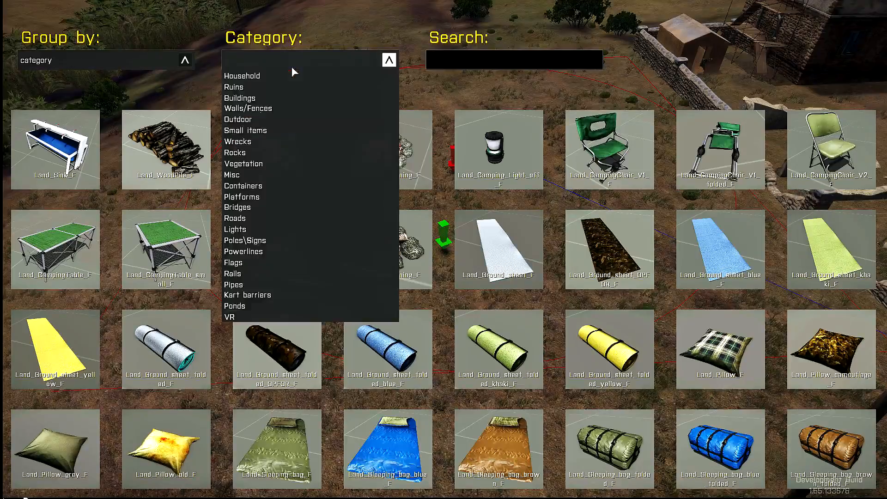
left_click(258, 98)
left_click(475, 66)
type("unfini")
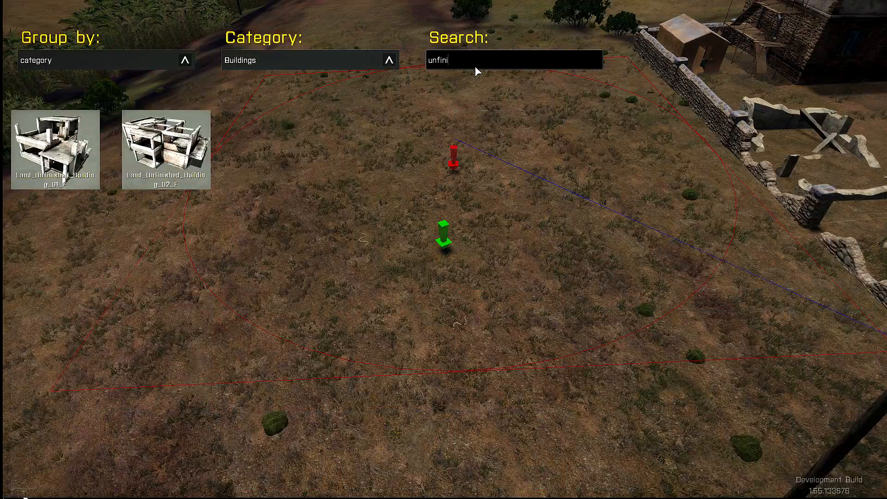
left_click(196, 163)
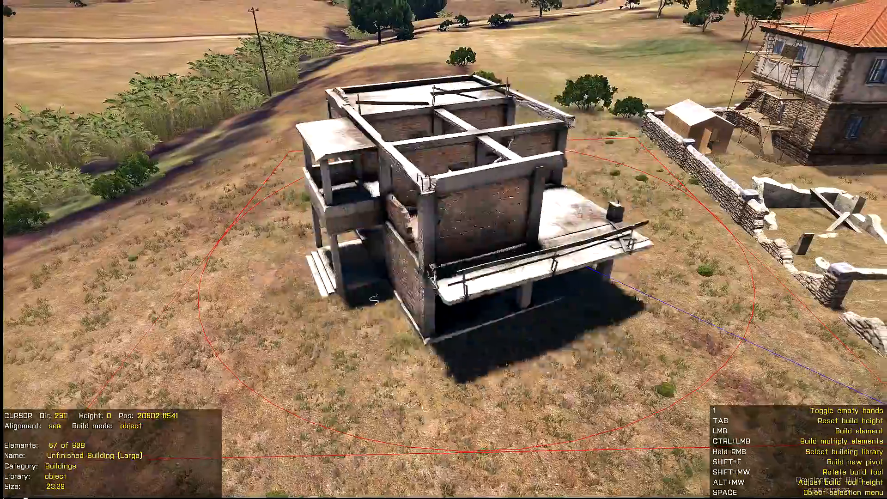
scroll(444, 250, "down", 4, "shift")
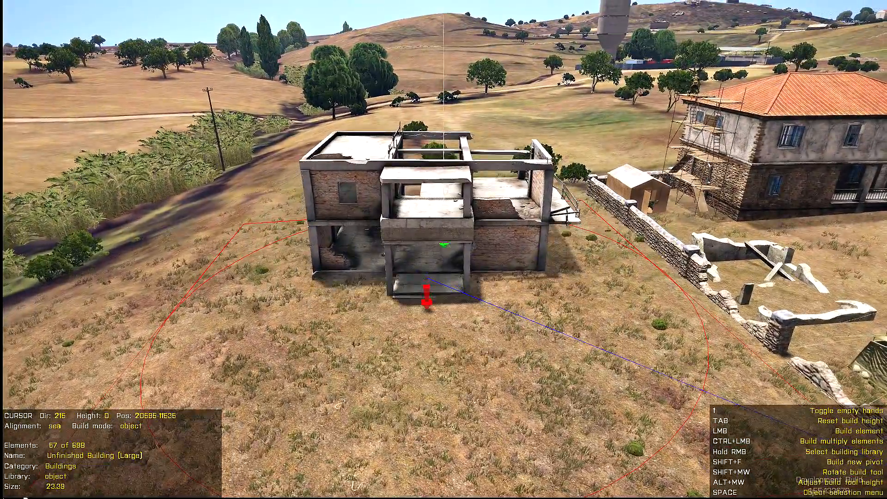
left_click(444, 245)
- Select the unfinishedBuilding_base pivot and position only the pivot at the foot of the building's entrance steps
key("w")
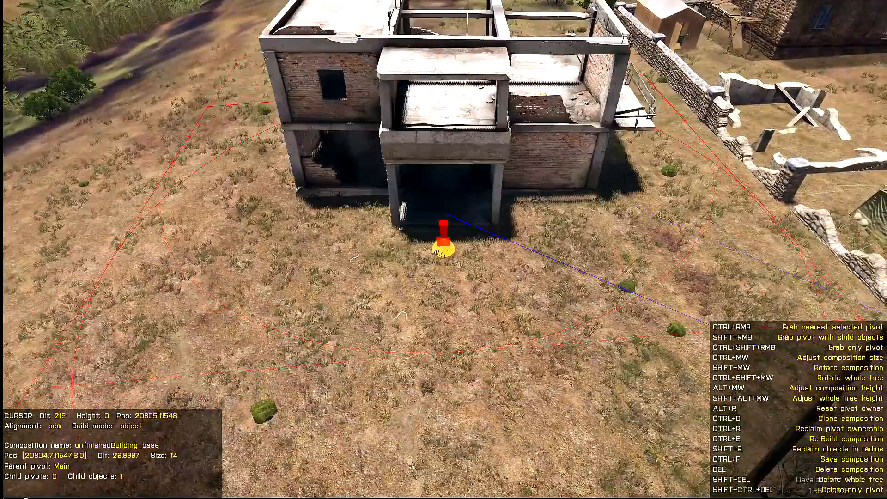
left_click(447, 252)
key("a")
left_click(446, 252)
left_click(425, 246)
key("d")
key("d")
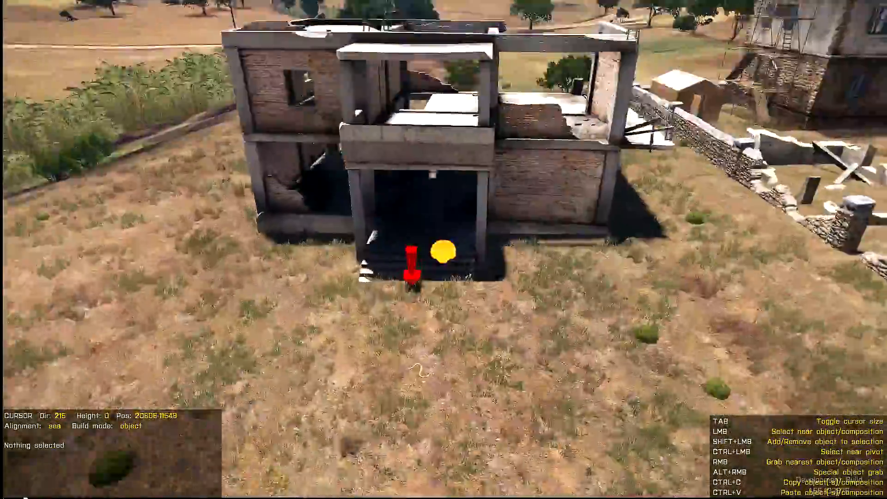
left_click(443, 252)
key("s")
left_click(443, 250)
key("w")
- Clear the object search and browse the Household category for construction-site props
key("space")
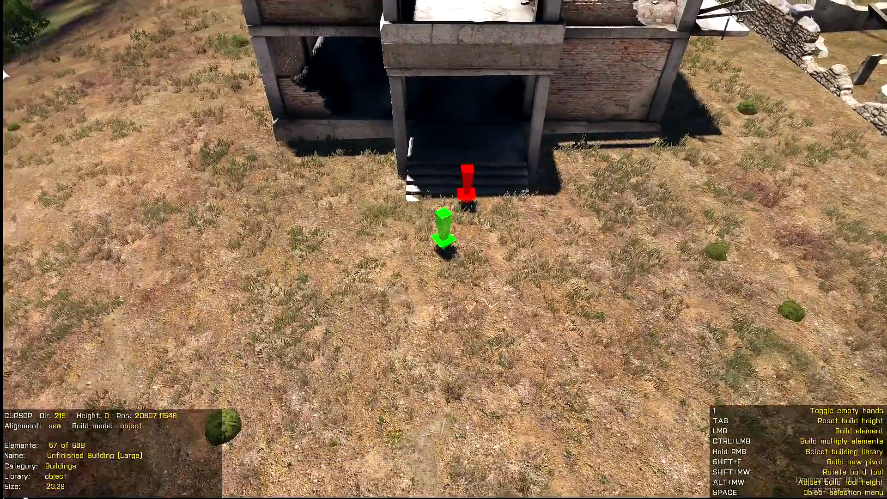
key("f")
left_click_drag(456, 61, 360, 59)
key("BackSpace")
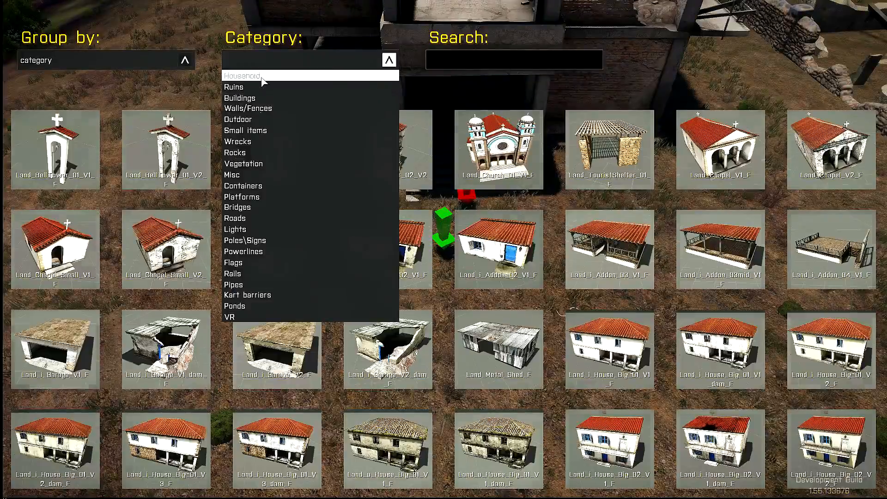
left_click(262, 76)
scroll(432, 342, "down", 4)
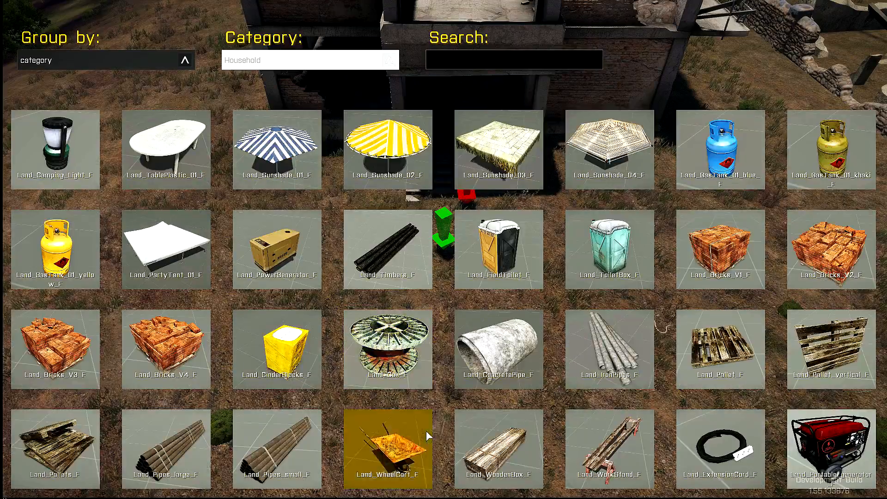
scroll(426, 430, "down", 15)
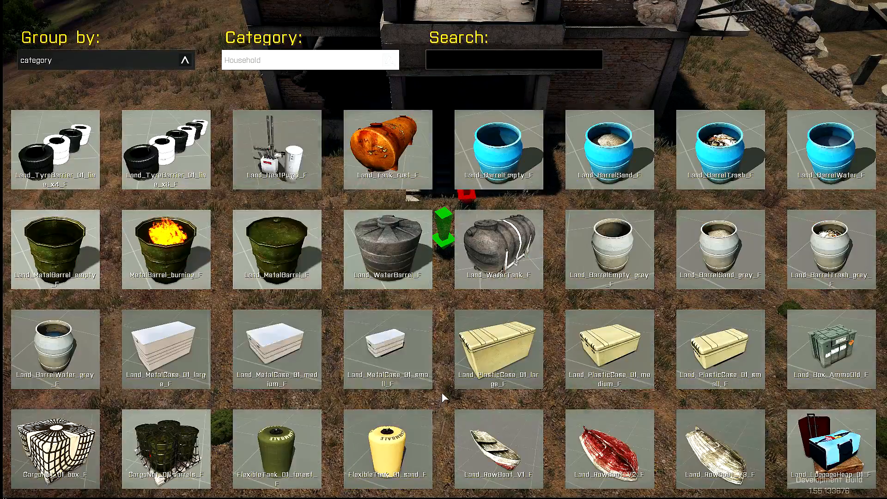
- Place four Concrete Barrier (Medium) objects from Walls/Fences in a row along the building's side wall, varying their rotation
left_click(309, 59)
left_click(273, 110)
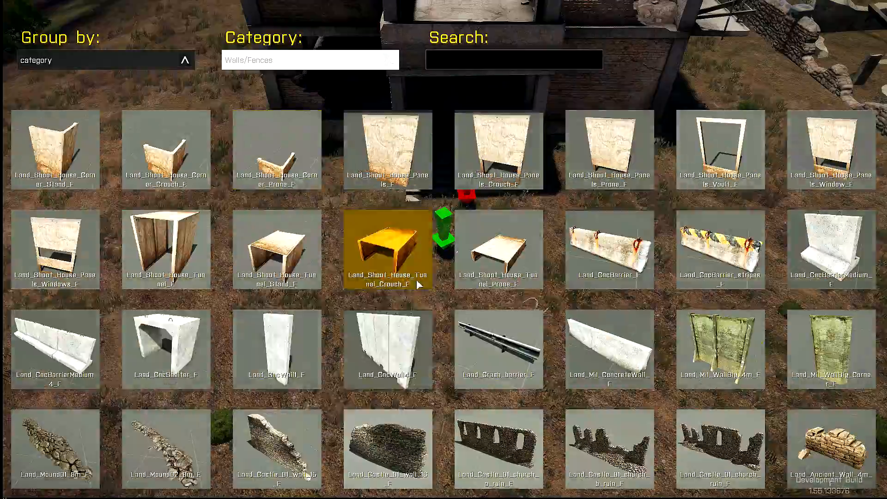
left_click(830, 252)
key("a")
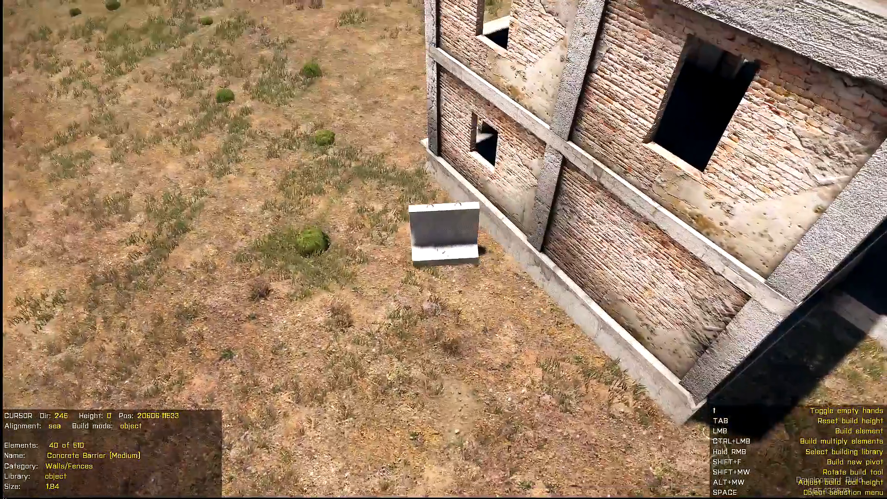
left_click(444, 249)
scroll(443, 249, "down", 2, "shift")
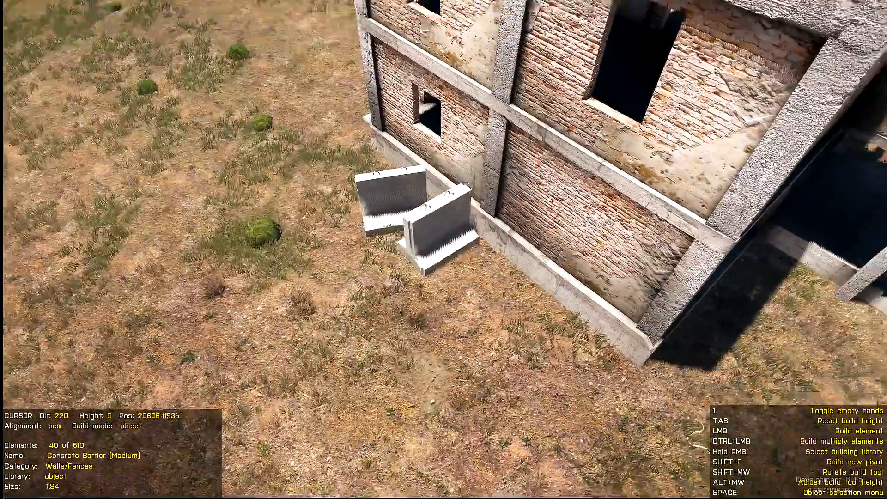
left_click(443, 249)
scroll(444, 250, "down", 2, "shift")
left_click(444, 250)
left_click(444, 249)
- Place two rotated Concrete Shelter objects beside the row of concrete barriers
key("space")
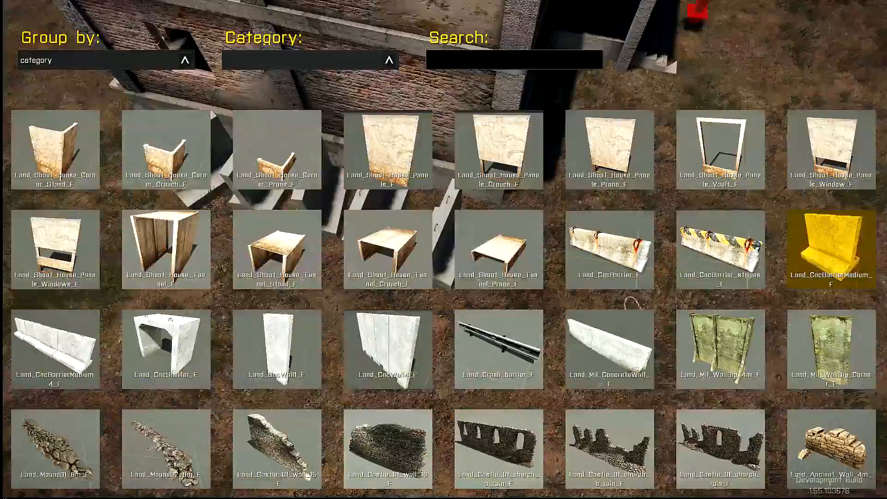
left_click(832, 258)
scroll(444, 250, "down", 15, "shift")
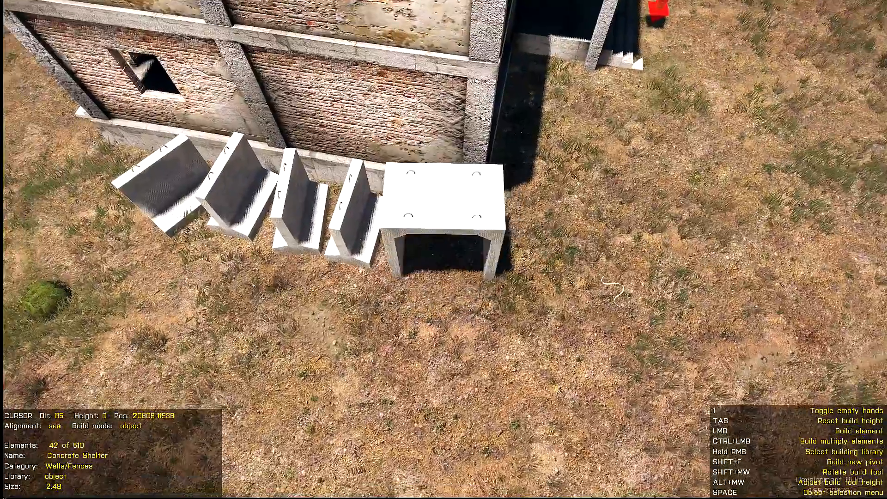
left_click(444, 250)
left_click(444, 250)
key("1")
- Assign the concrete shelter nearest the building's front corner to the unfinishedBuilding_base composition, then clear the selection
left_click(444, 250)
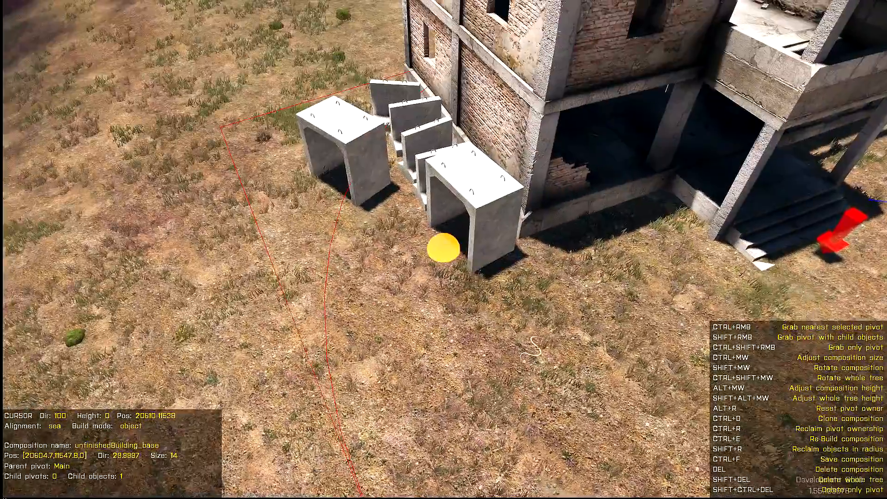
left_click(444, 249)
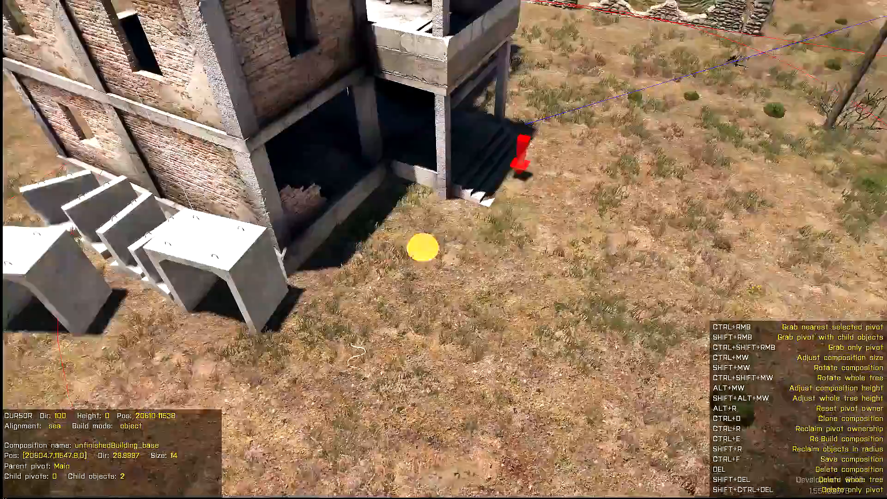
left_click(444, 250)
left_click(444, 250)
left_click(444, 250)
left_click(443, 250)
left_click(443, 250)
key("1")
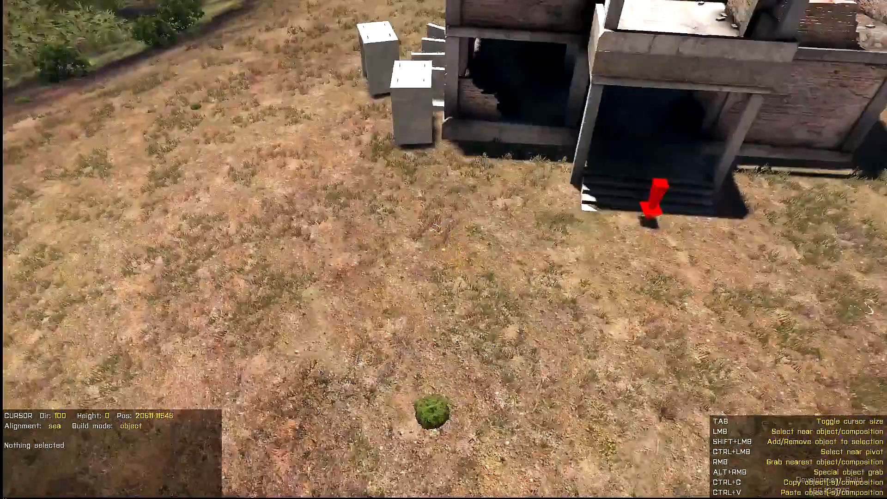
- Place two Stack of Bricks (Part, v3) and one Stack of Bricks (Part, v2) from Household along the front wall beside the steps
key("space")
scroll(300, 232, "down", 1)
left_click(302, 65)
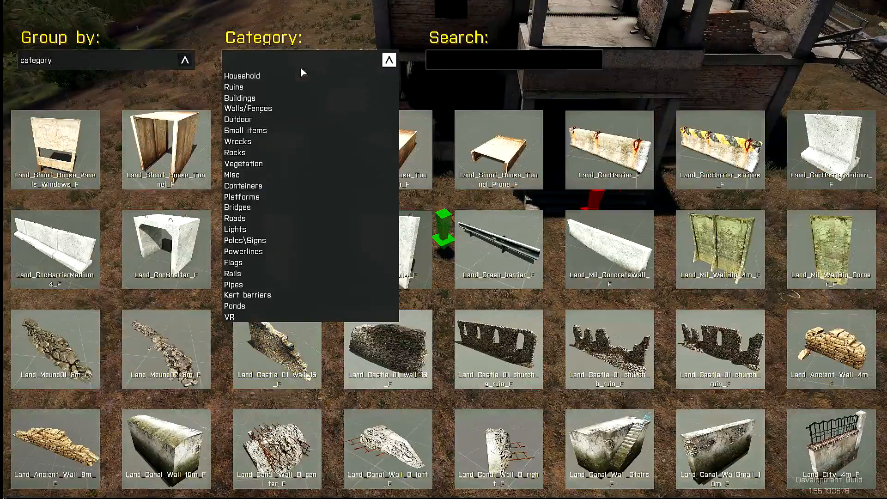
left_click(258, 76)
scroll(215, 276, "down", 4)
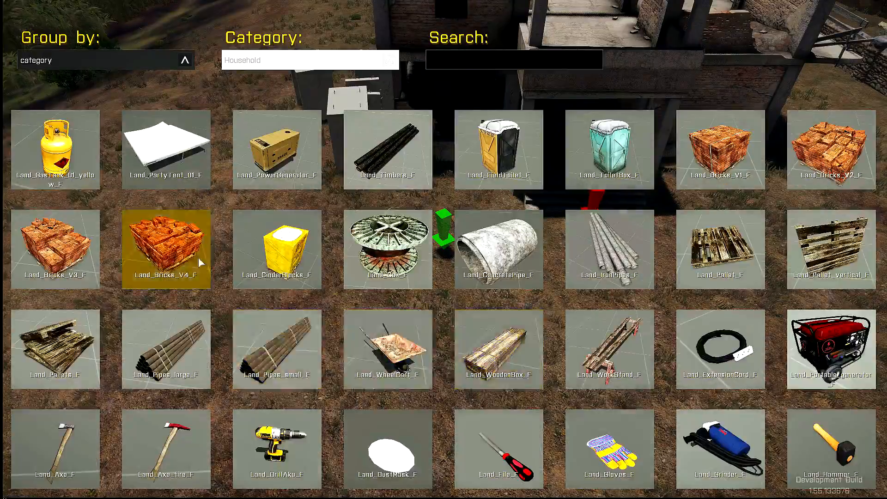
left_click(203, 268)
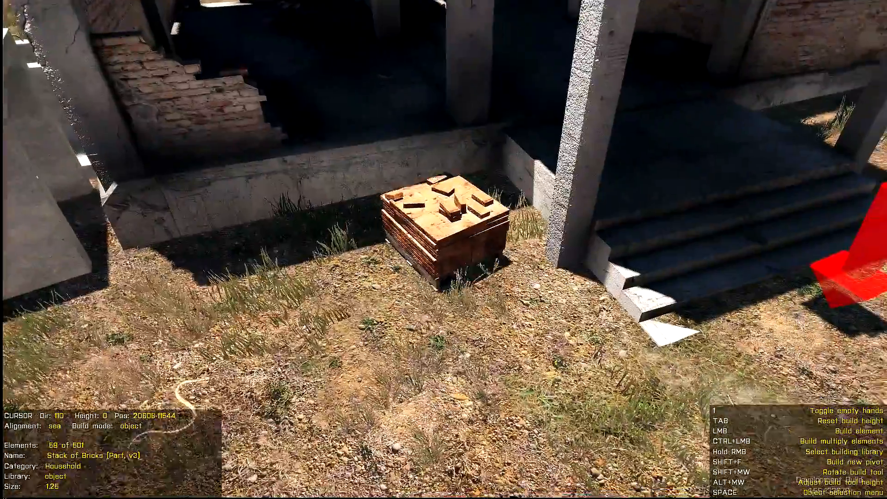
left_click(443, 250)
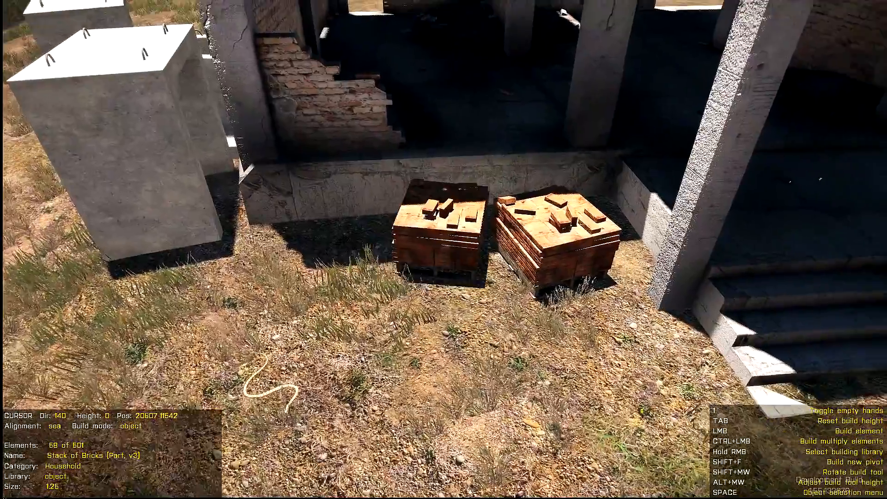
left_click(444, 249)
key("space")
left_click(98, 247)
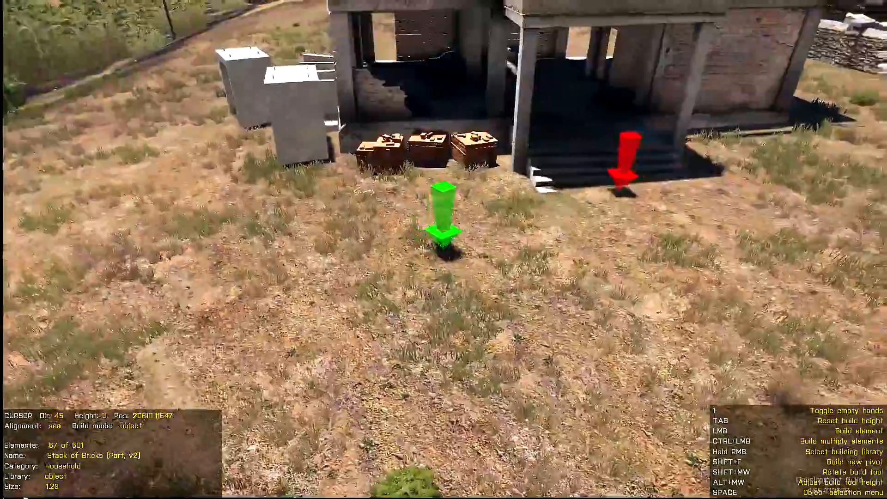
- Place a rotated Iron Pipe bundle on the ground along the building's balcony side
key("space")
left_click(610, 248)
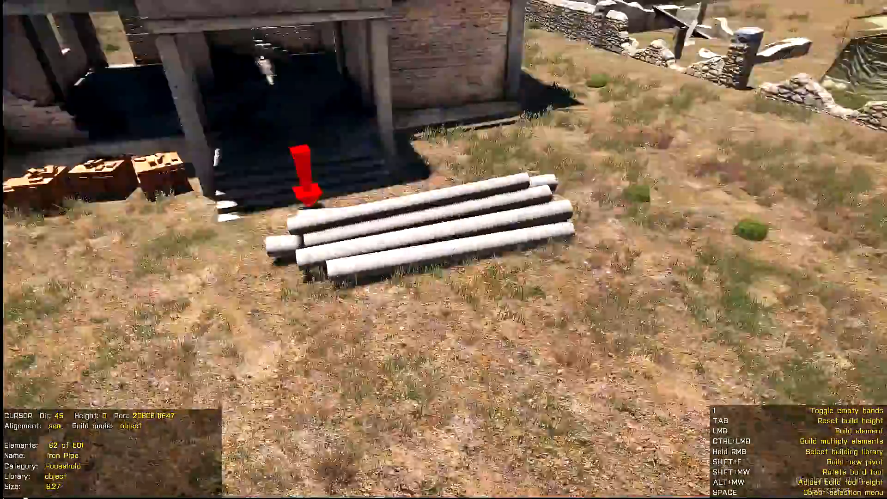
scroll(444, 250, "down", 19, "shift")
left_click(444, 250)
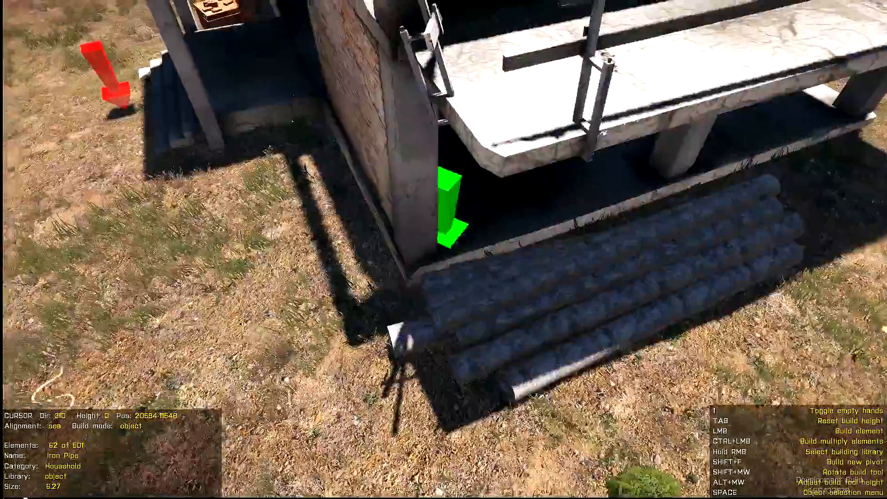
- Activate slope mode with land alignment and select the brick stacks beside the front wall
key("l")
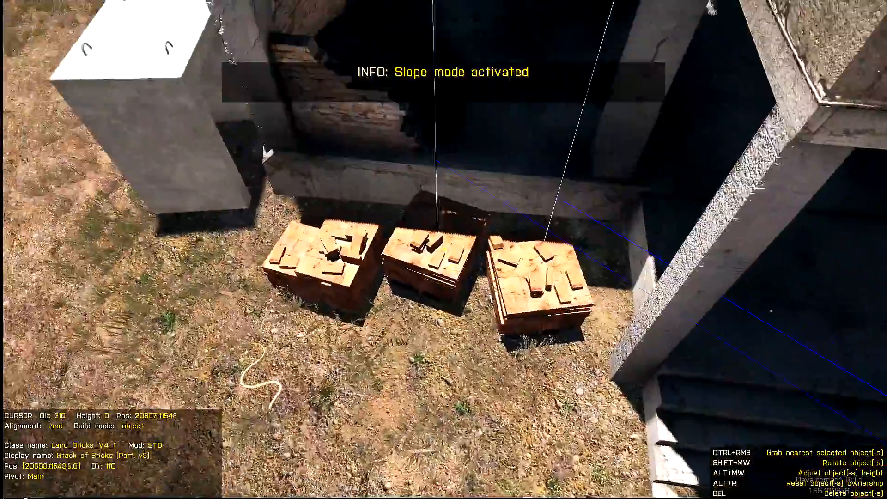
left_click(445, 250, "ctrl")
key("l")
key("l")
- Select the concrete barriers and shelters together and assign them to the unfinishedBuilding_base composition
left_click(445, 250)
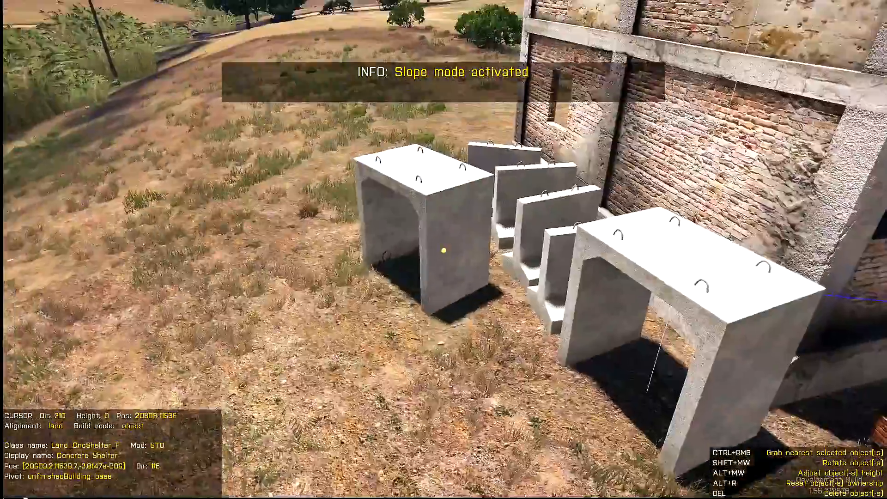
left_click(445, 249, "ctrl")
key("l")
key("l")
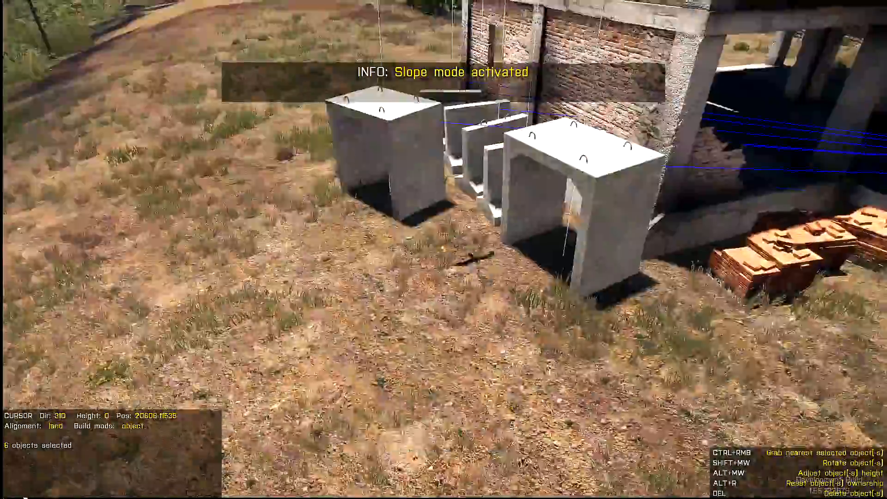
left_click(443, 250)
left_click(444, 250)
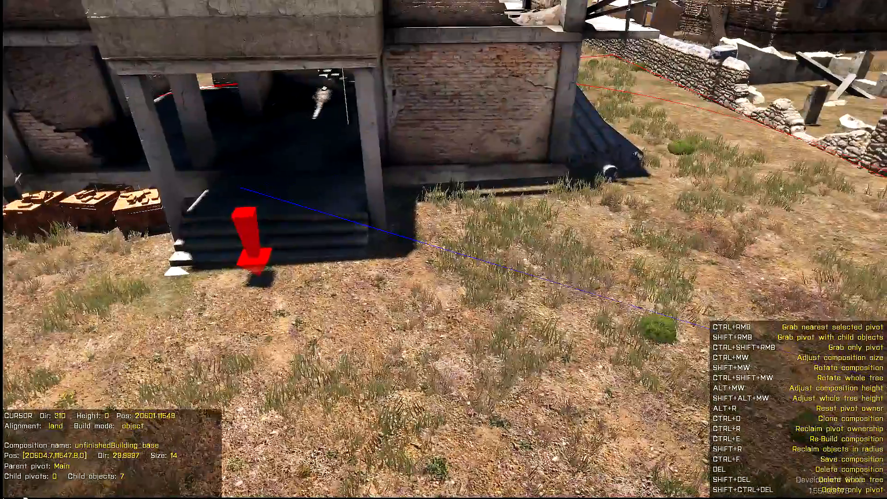
- Place a Portable Engine Crane from the Household category on the building's flat roof
key("space")
key("Tab")
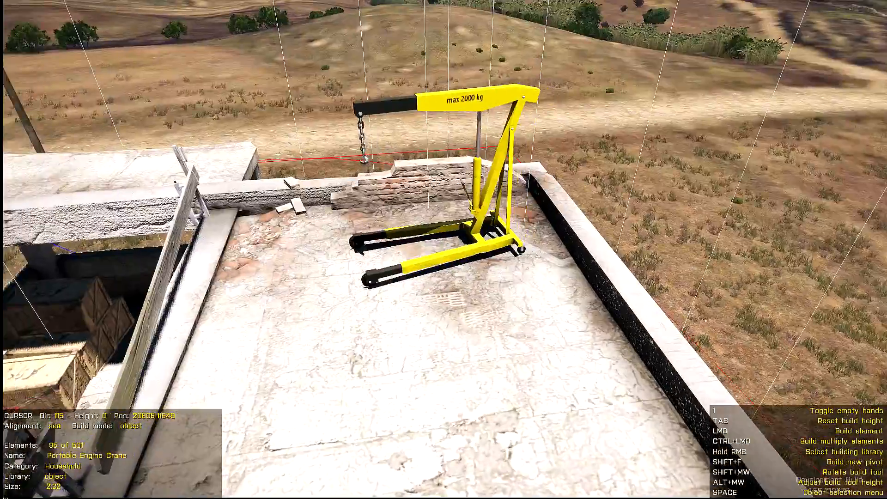
- Place a rotated Trash container (Closed) with slope mode active beneath the balcony, next to the iron pipes
scroll(331, 352, "down", 1)
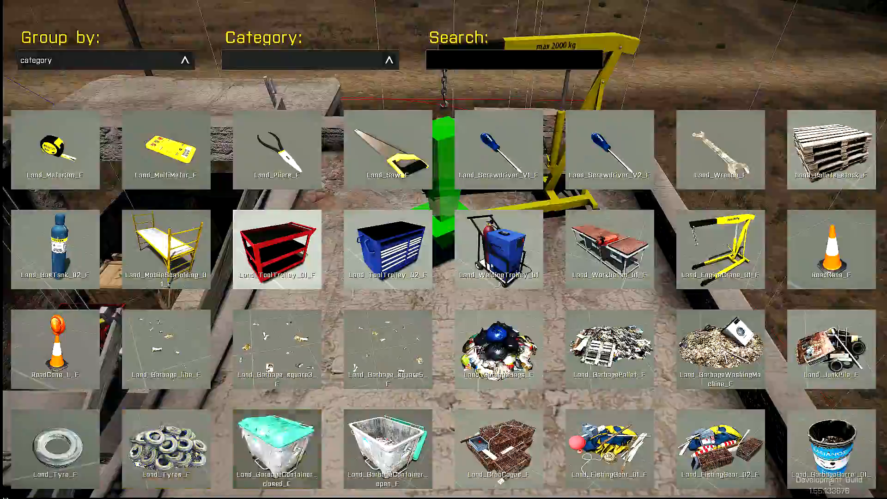
left_click(277, 449)
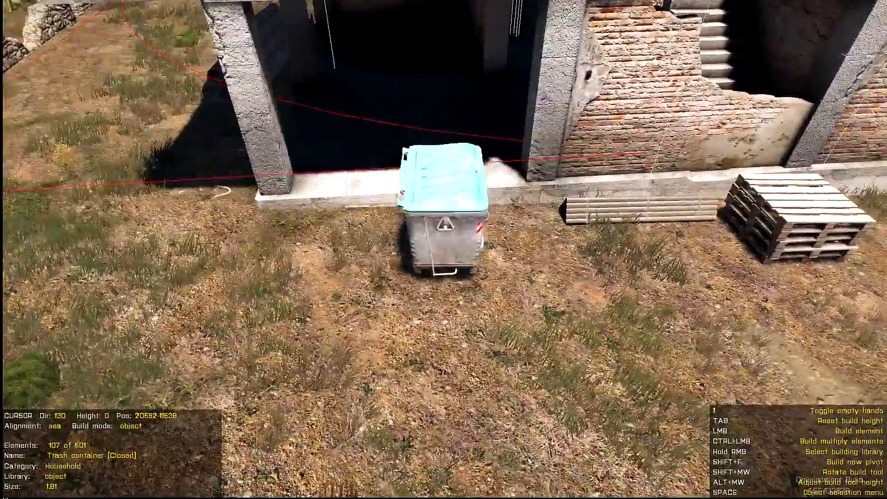
key("1")
key("1")
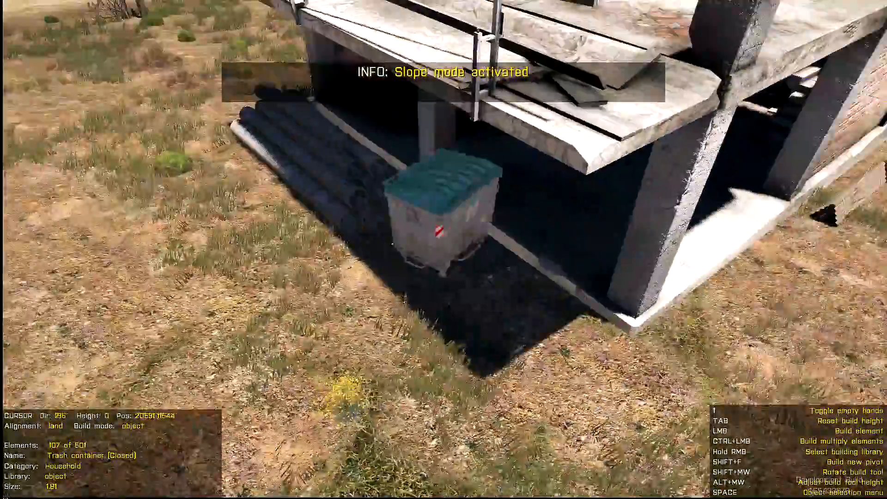
scroll(443, 250, "up", 3, "shift")
left_click(444, 250)
- Select the unfinishedBuilding_base composition and examine the furnished building from the front
key("f")
left_click(445, 252)
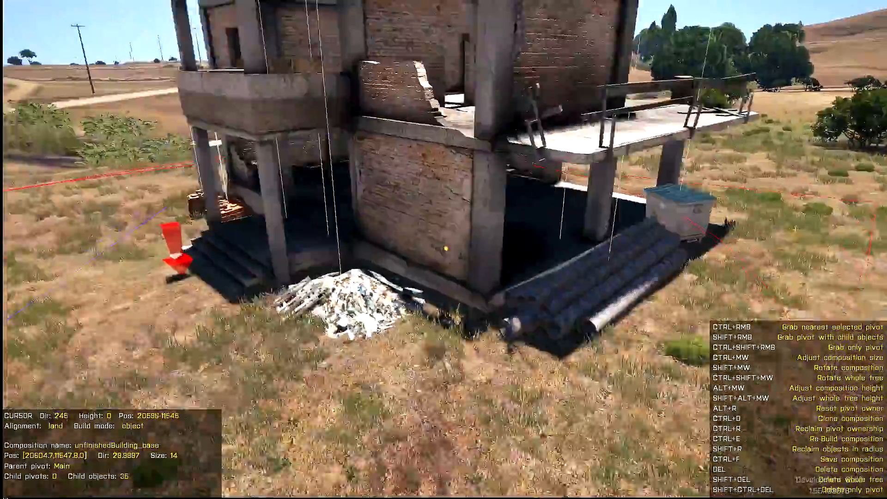
key("s")
key("a")
key("q")
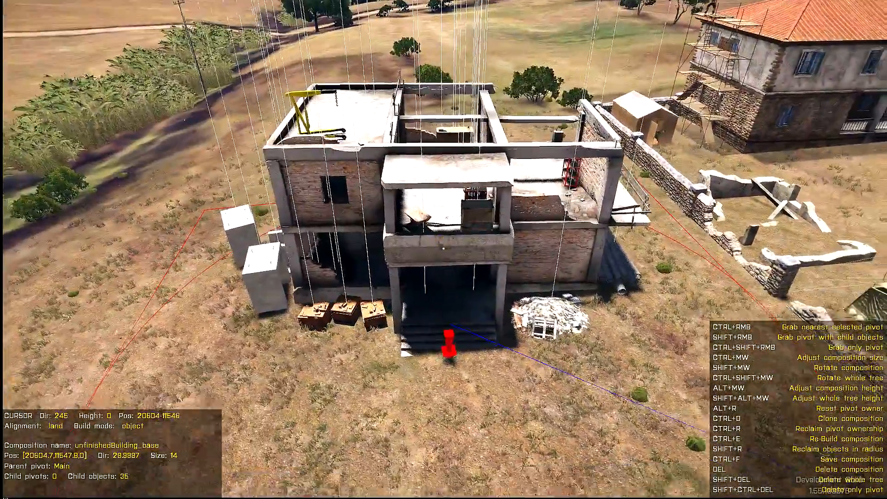
- Save the furnished building composition in newCategory as cm_unfinishedBuilding_14m_v1 with the keep name option enabled
key("s")
left_click(443, 249)
left_click(451, 252)
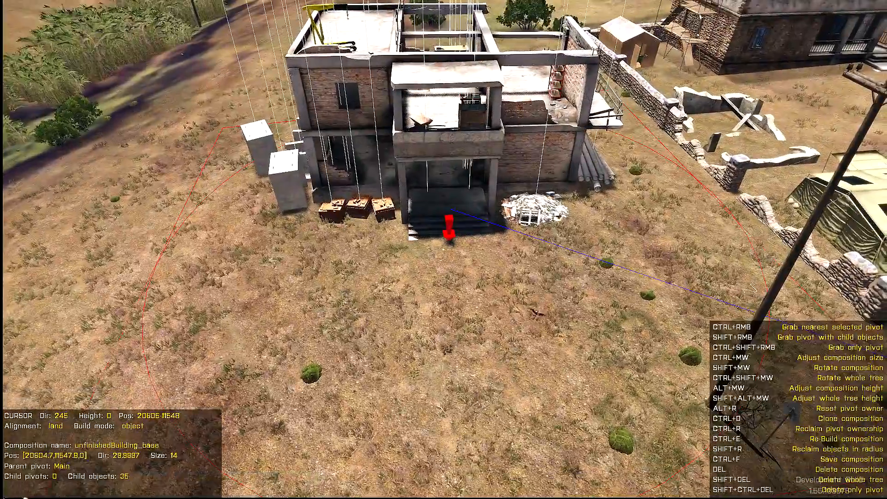
key("ctrl+f")
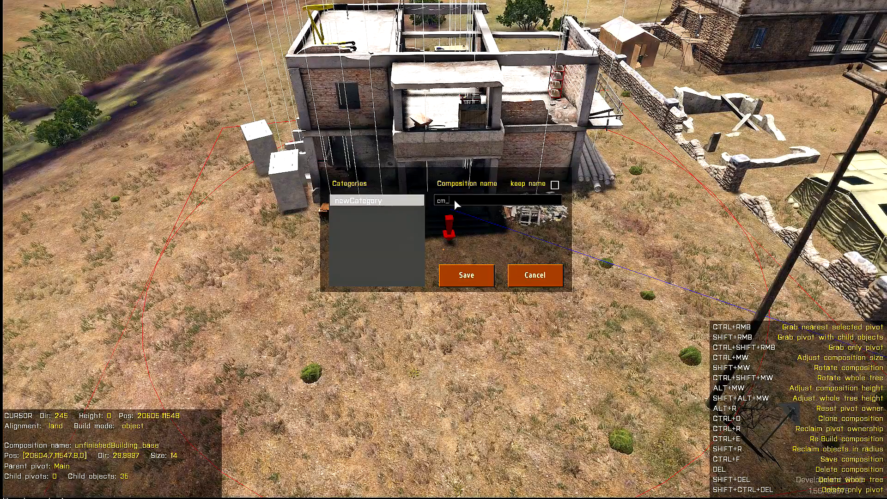
type("unfinishedBuilding_14m_v1")
left_click(556, 185)
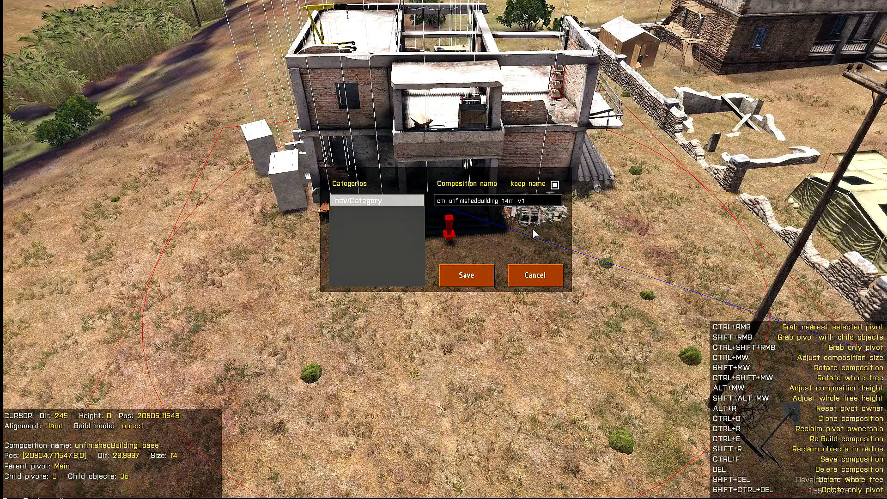
left_click(467, 275)
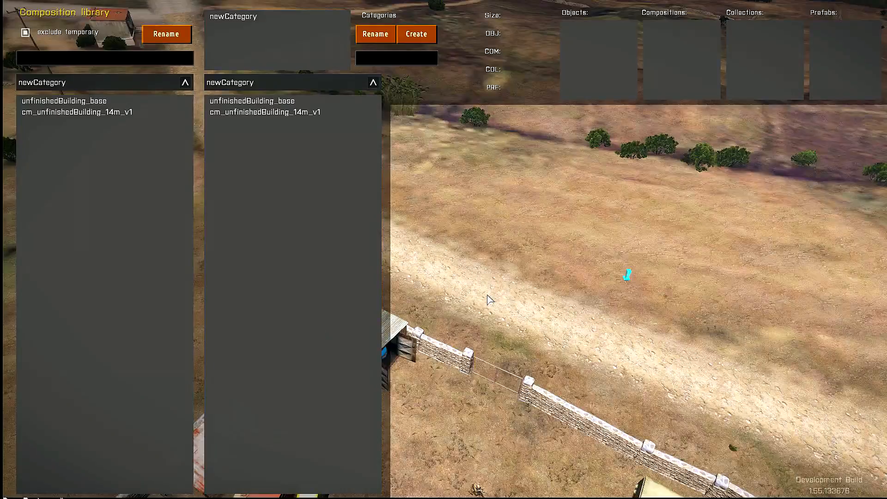
- Preview the saved cm_unfinishedBuilding_14m_v1 and unfinishedBuilding_base compositions in the composition library
left_click(264, 102)
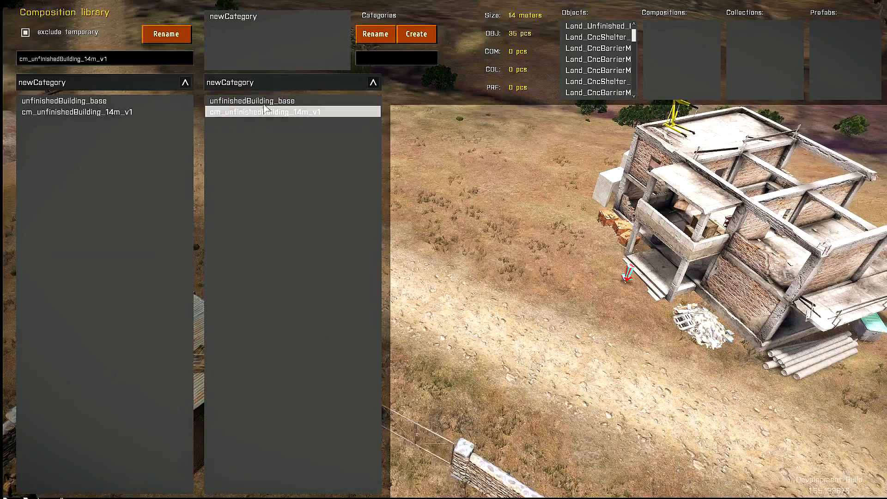
left_click(262, 112)
key("Escape")
left_click(443, 250)
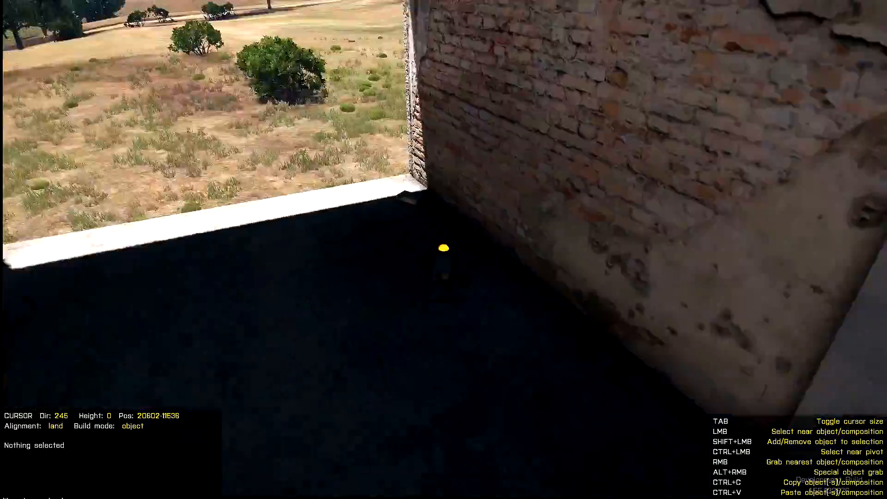
key("s")
key("q")
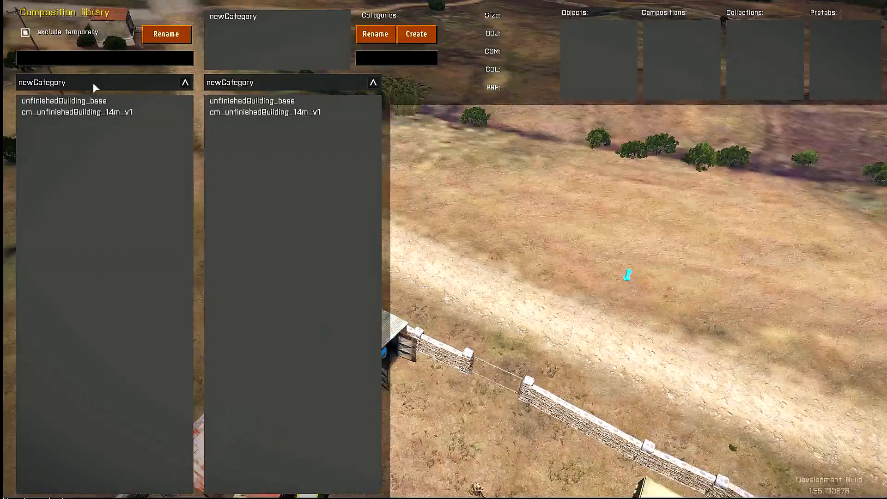
left_click(245, 101)
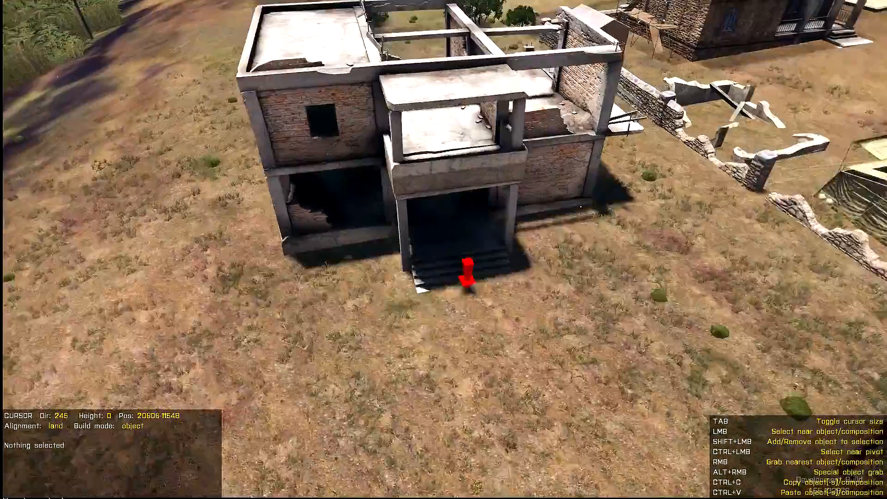
- Place a Stack of Pallets on the ground in front of the bare building, beside the entrance steps
key("w")
key("space")
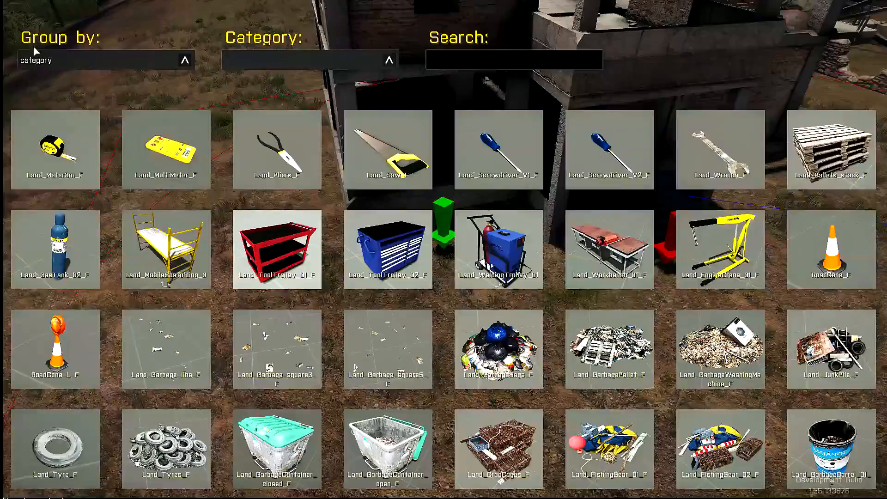
left_click(832, 178)
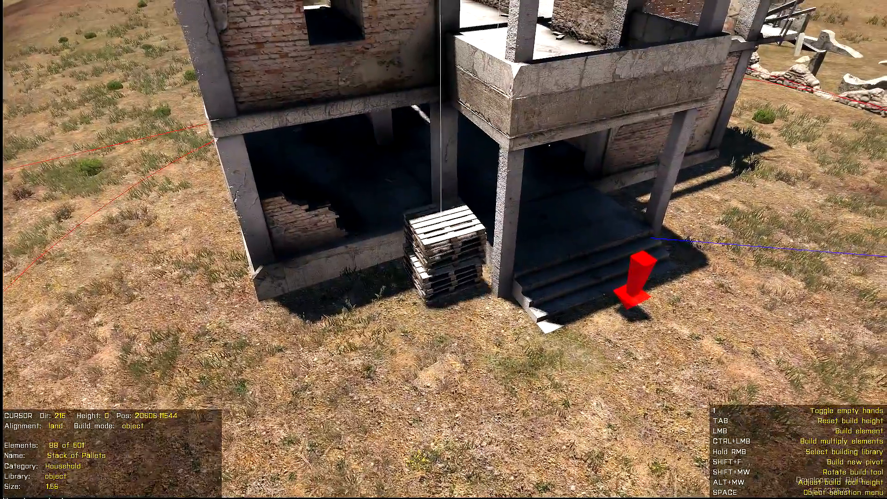
left_click(444, 249)
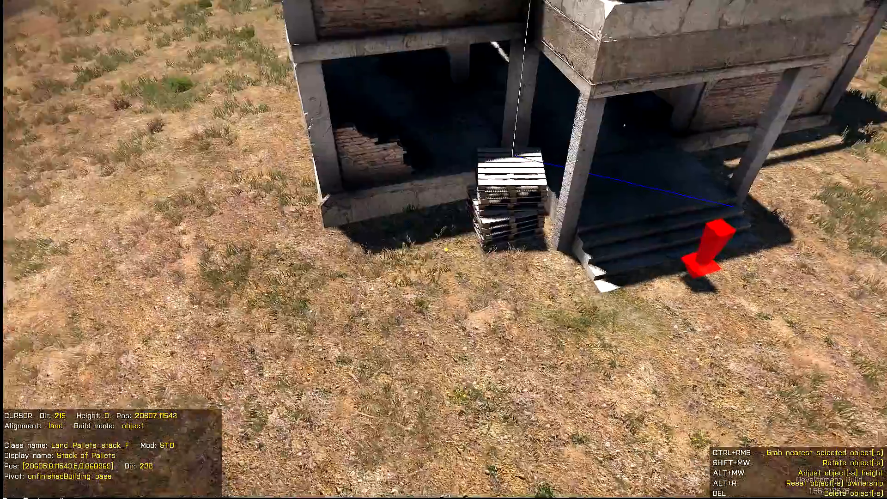
- Search the objects for pallets, place a palletsfoiled_heap on the flat roof beside the pallet stacks, and deactivate slope mode
key("space")
left_click(460, 58)
type("pa")
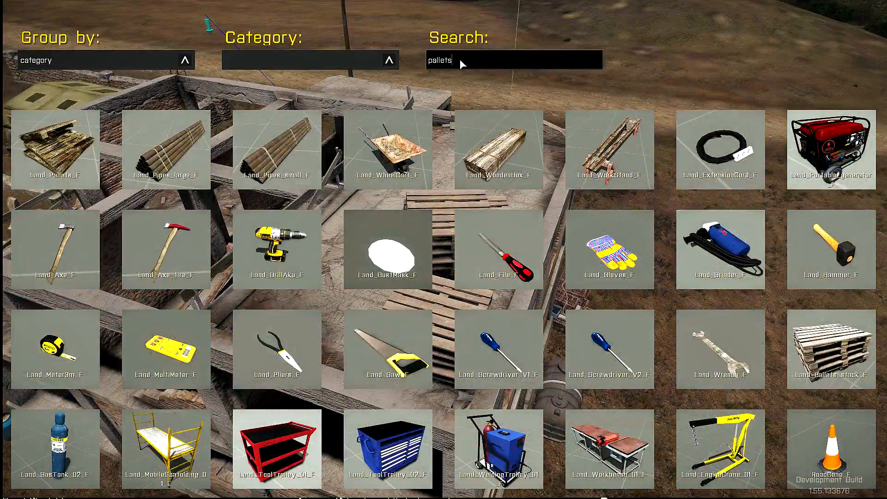
type("llets")
key("Return")
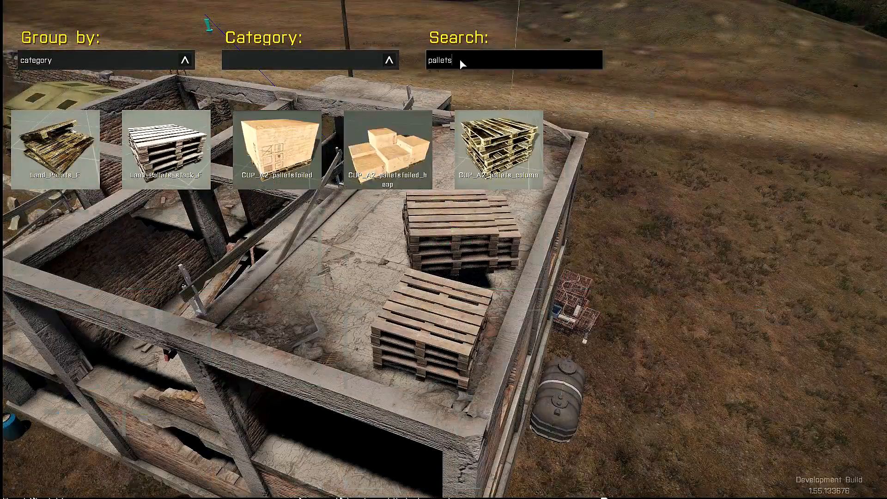
left_click(349, 160)
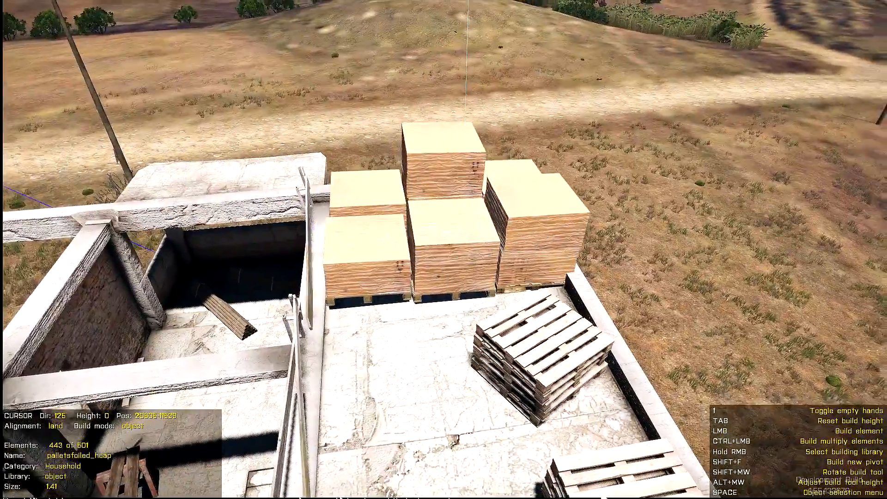
key("l")
key("1")
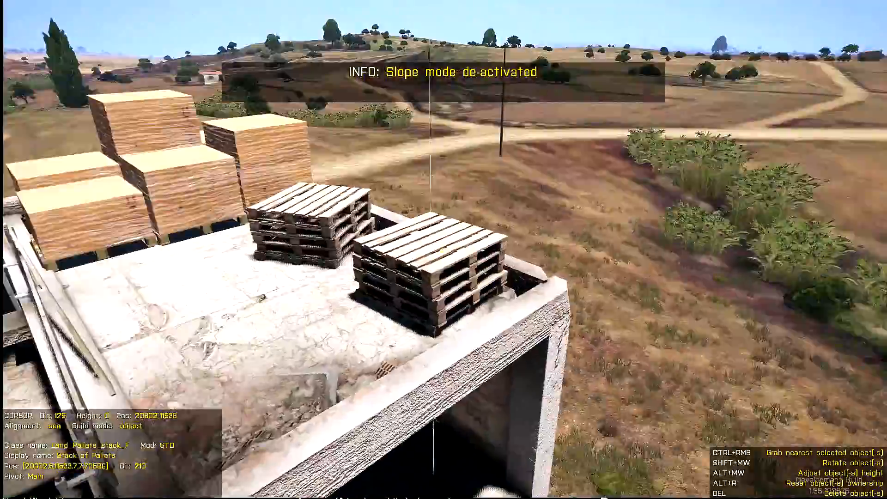
- Place loose Pallets from the Household category on the flat roof around the pallet stacks
key("1")
key("space")
left_click(54, 150)
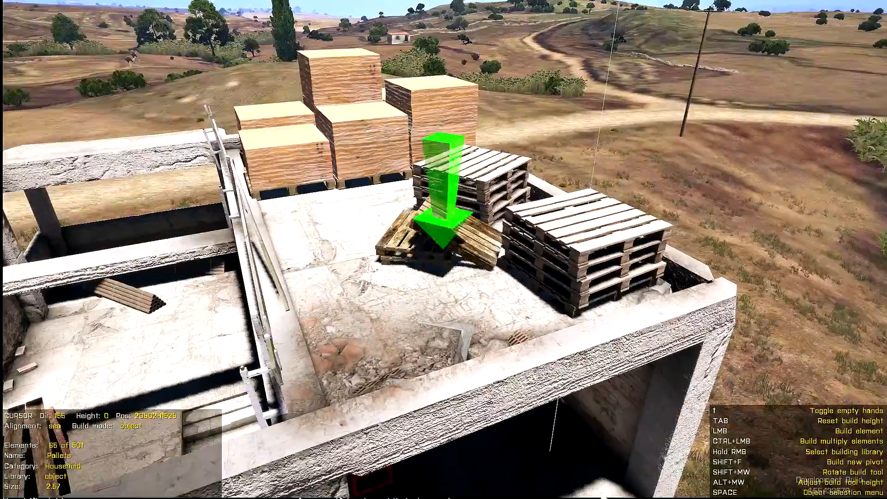
key("1")
key("d")
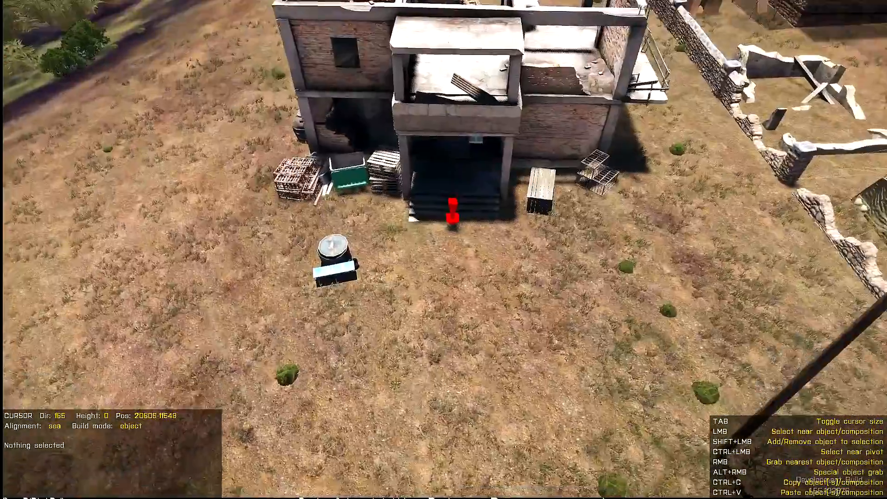
- Select the unfinishedBuilding_base composition's pivot and reclaim the objects within its radius
left_click(443, 250, "ctrl")
key("shift+r")
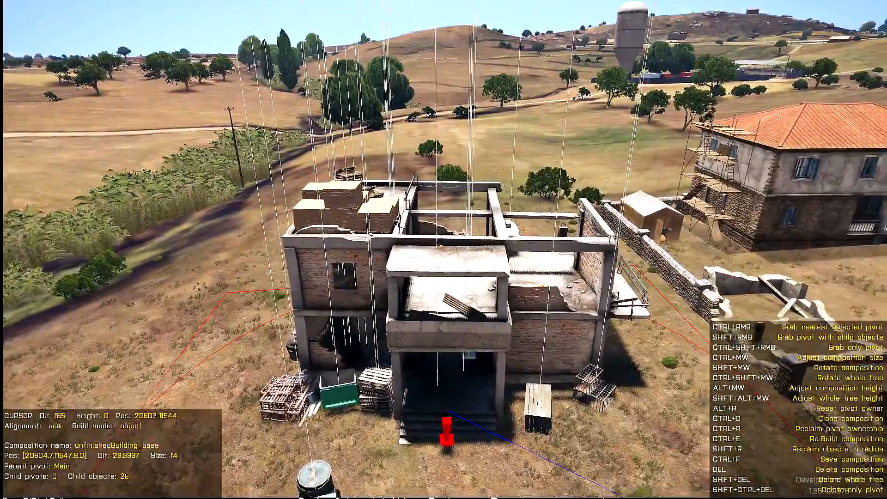
key("w")
key("a")
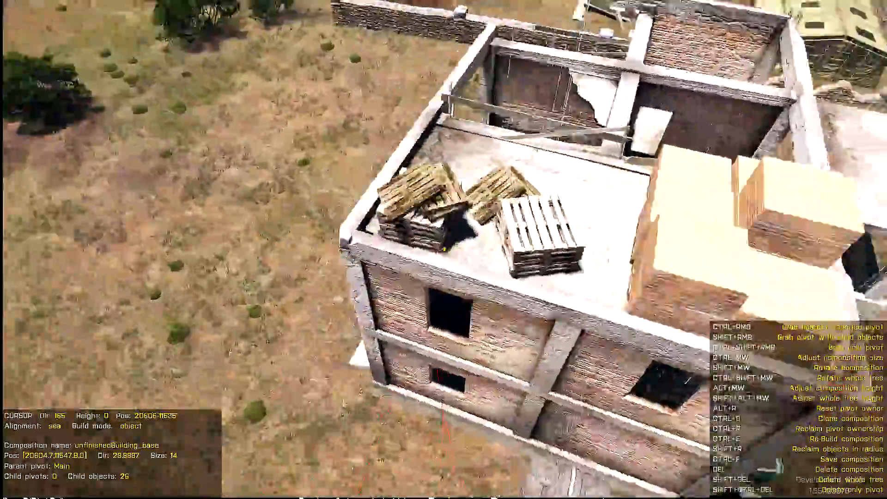
- Examine the furnished building from outside and through its rooms to check which props belong to the unfinishedBuilding_base composition
key("s")
key("w")
key("a")
key("d")
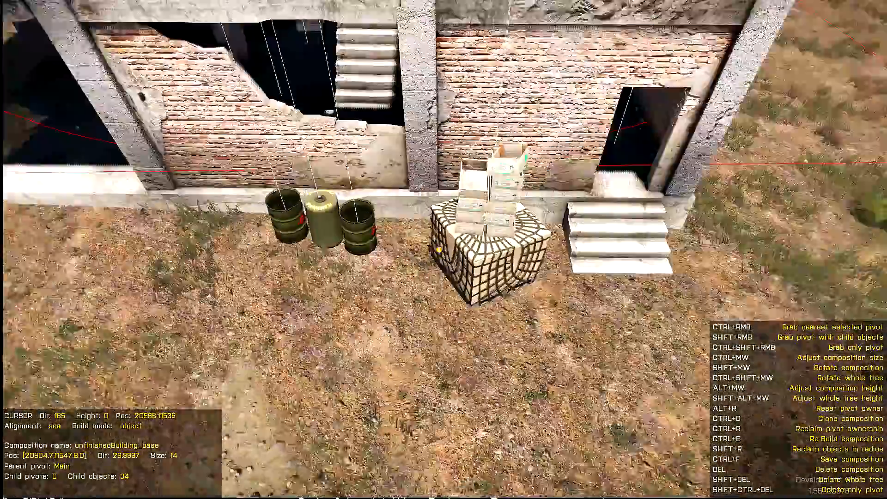
key("a")
key("w")
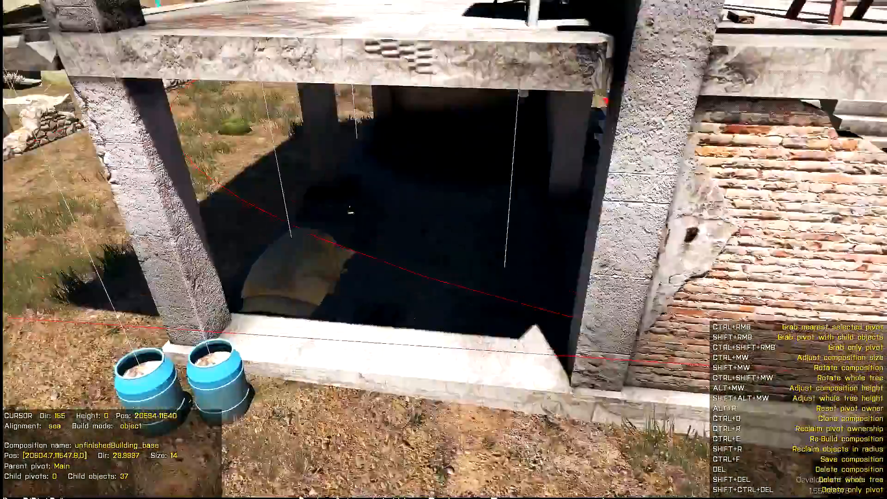
key("d")
key("s")
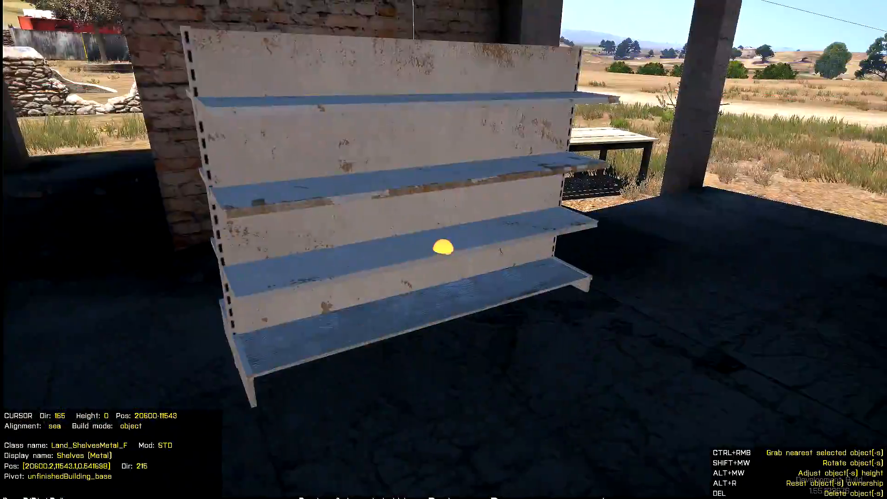
key("d")
key("w")
key("q")
key("w")
key("a")
key("w")
key("s")
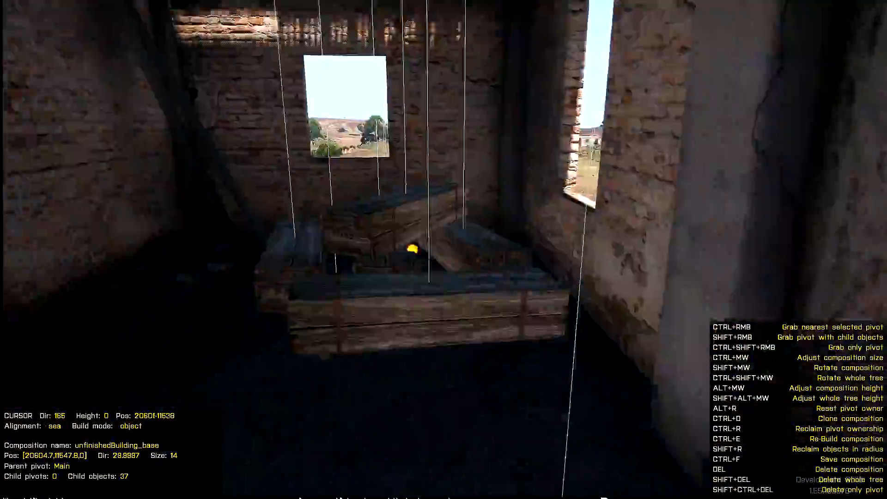
key("d")
key("s")
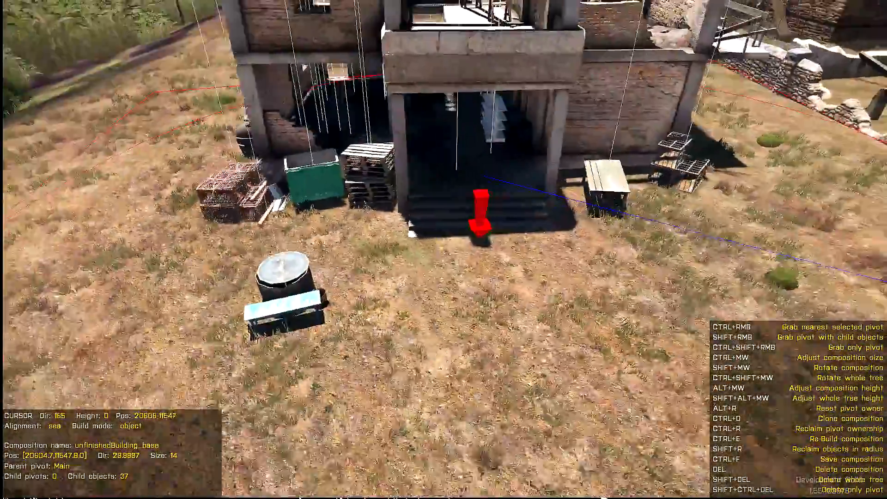
- Save the second furnished building variant in newCategory as cm_unfinishedBuilding_14m_v2
key("ctrl+f")
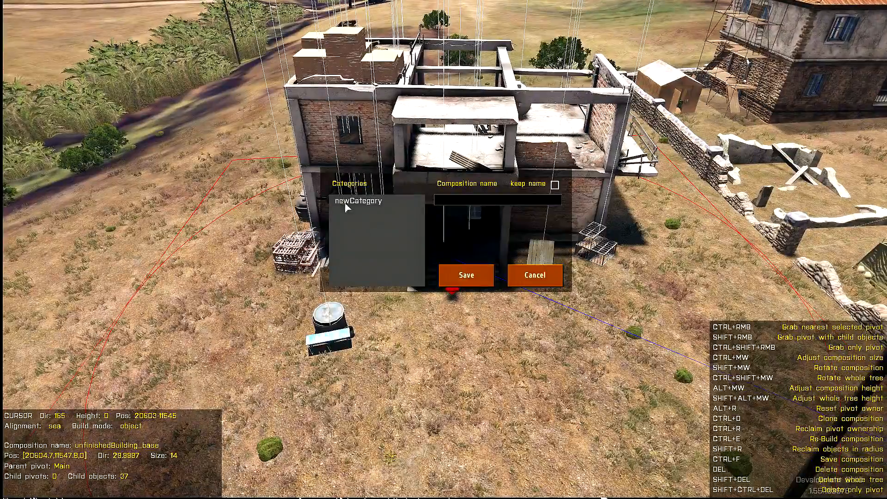
type("cm_unfinishedBuilding_14m_v2")
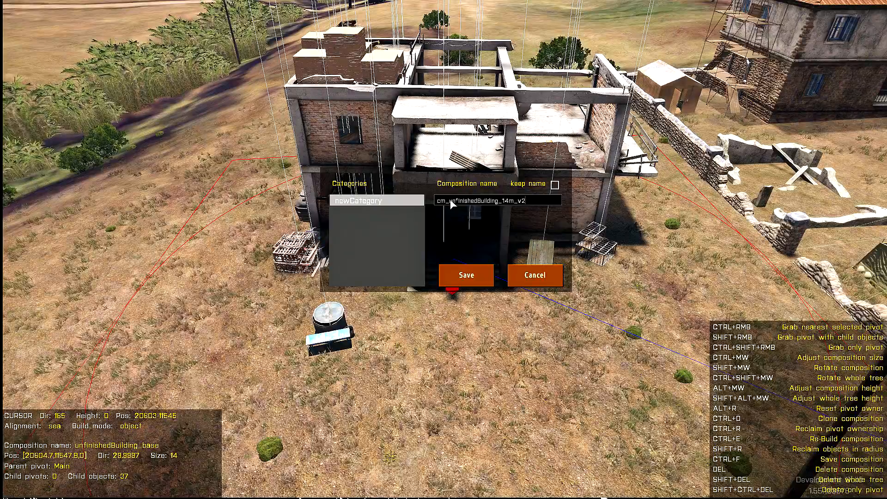
left_click(467, 275)
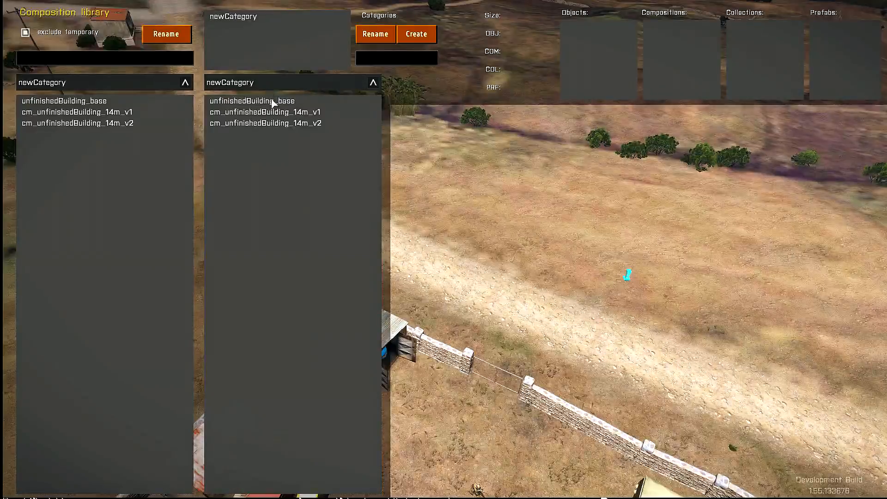
- Preview unfinishedBuilding_base, cm_unfinishedBuilding_14m_v1 and cm_unfinishedBuilding_14m_v2 one after another in the composition library
left_click(272, 101)
left_click(268, 113)
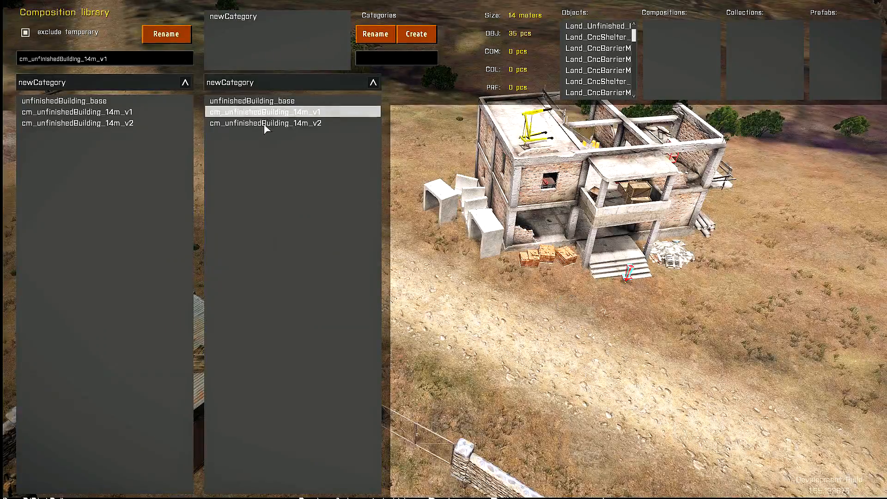
left_click(264, 124)
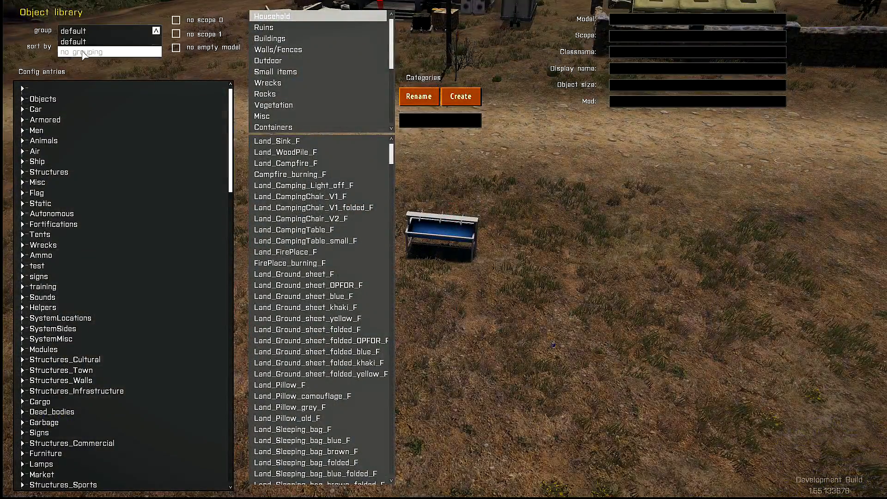
- Show the object library's config entries with no grouping, excluding scope 0 and scope 1, and search for barrel
left_click(84, 52)
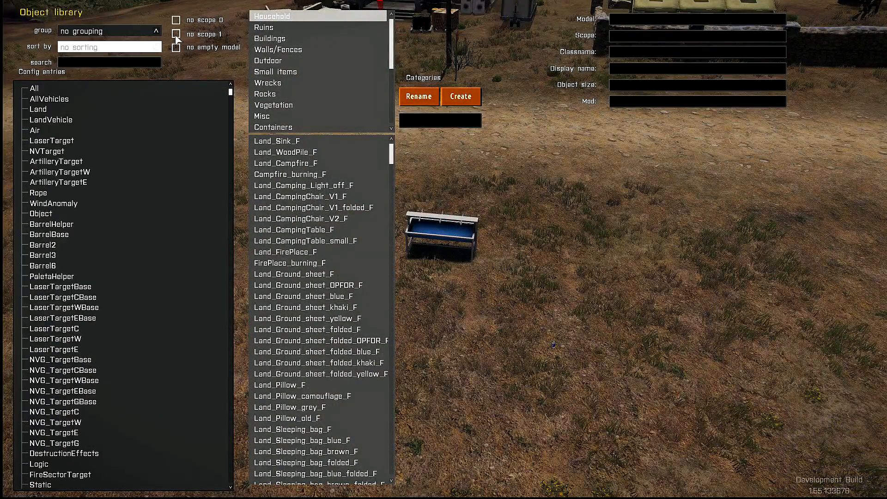
left_click(176, 21)
type("ba")
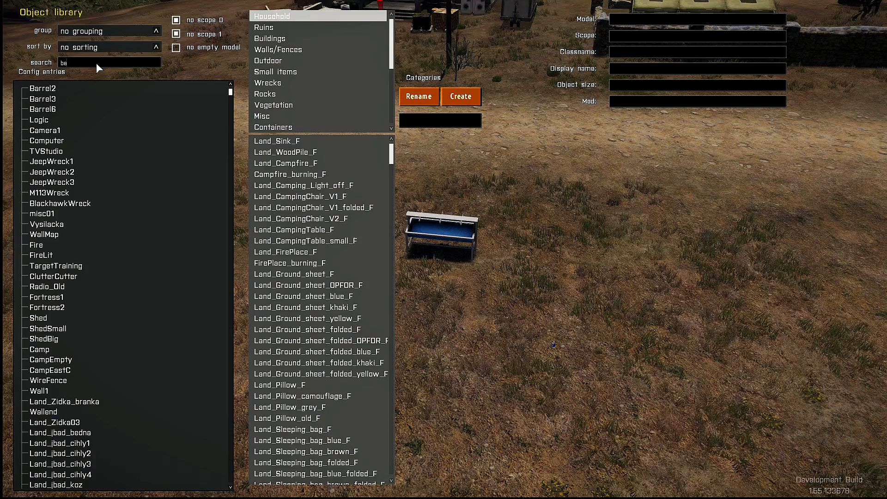
key("Return")
- Preview Barrel3 and several other barrel models from the filtered config entries
left_click(41, 101)
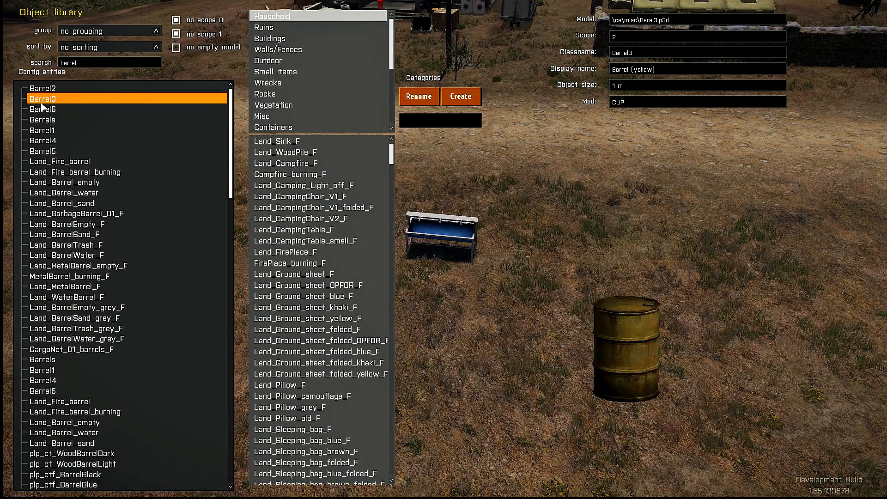
left_click(68, 215)
scroll(154, 316, "down", 4)
left_click(69, 386)
scroll(128, 402, "down", 20)
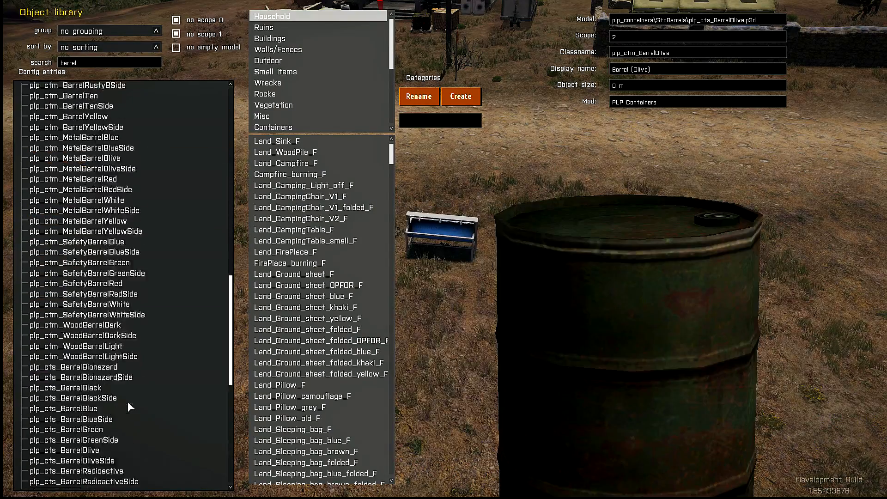
- Create an object category named AllBarrels and select it in the category list
left_click(426, 125)
type("AllBarrels")
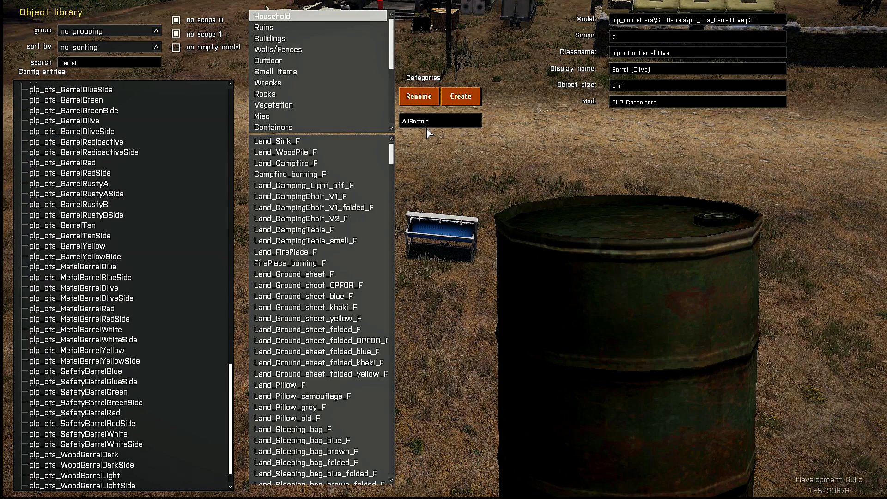
left_click(461, 96)
left_click(277, 106)
left_click(289, 128)
- Rename the AllBarrels object category as AllMetalBarrels
left_click(104, 205)
scroll(229, 360, "up", 5)
scroll(230, 360, "up", 20)
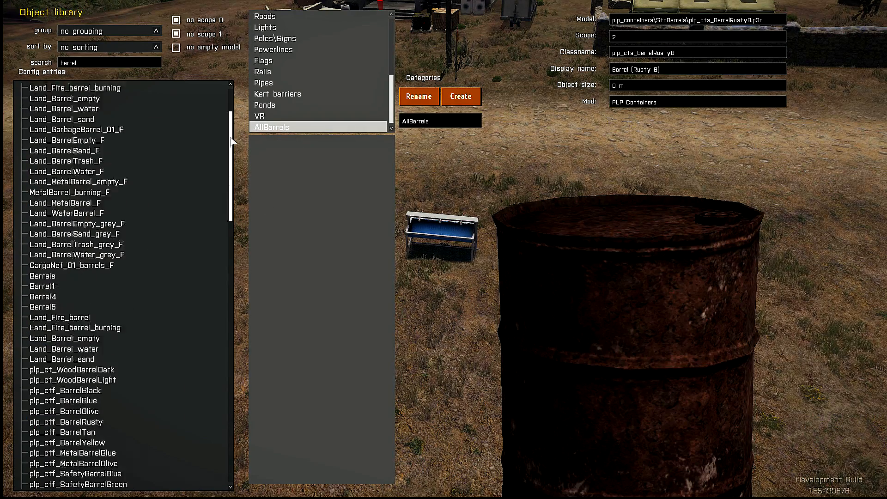
left_click(411, 127)
type("Metal")
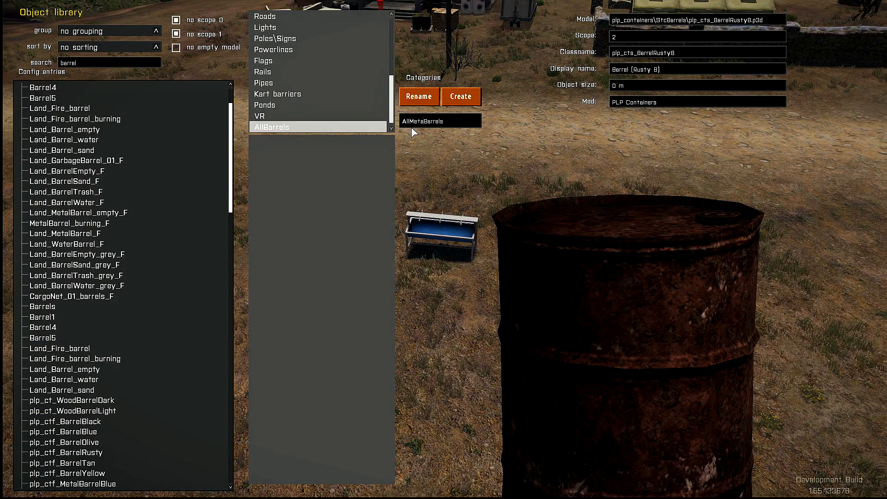
left_click(419, 96)
- Add the metal barrels from the filtered config entries, Land_Fire_barrel through plp_ctm_MetalBarrelYellow, to the AllMetalBarrels category
scroll(55, 89, "up", 3)
left_click(55, 88)
key("Return")
key("Down")
key("Return")
key("Down")
key("Return")
key("Down")
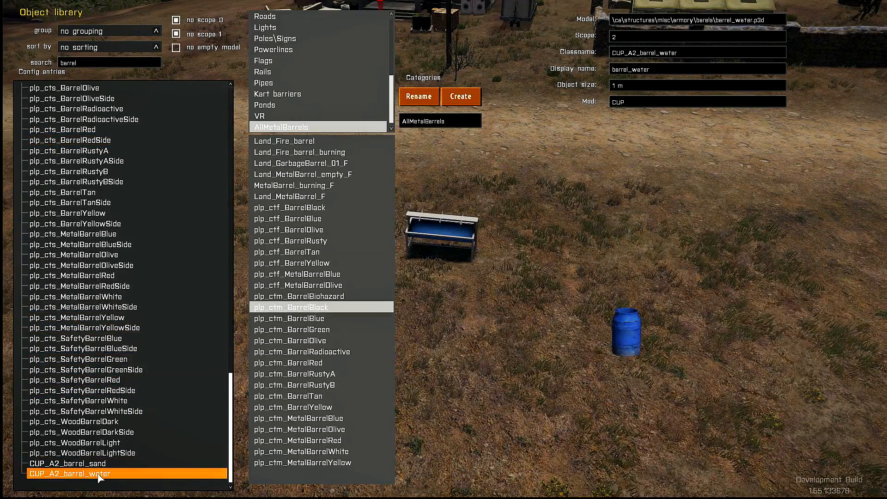
left_click(319, 464)
- Open the collection library and create a collection category named newCategory
key("Escape")
right_click_drag(444, 250, 544, 207)
key("space")
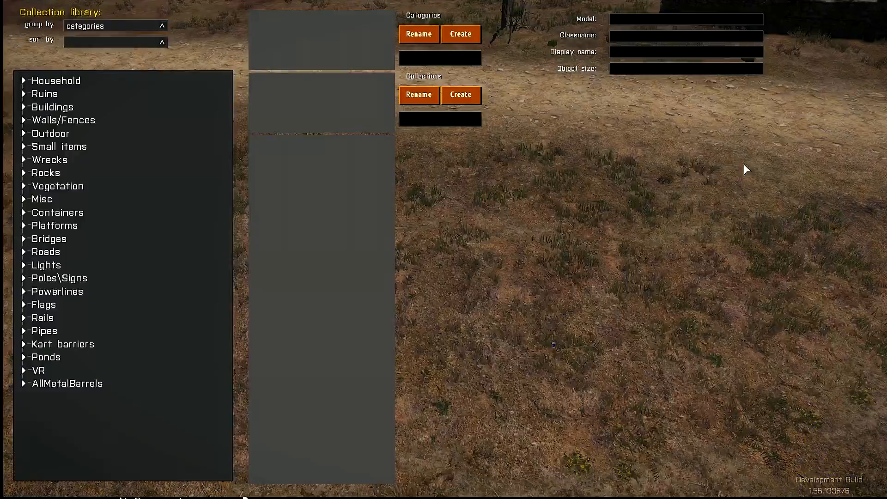
type("newCategory")
left_click(460, 33)
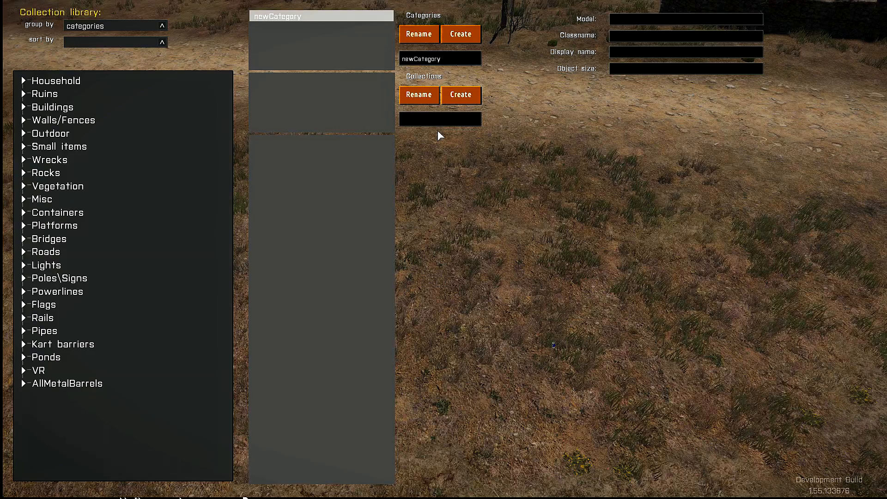
- Create a collection named cl_metalBarrels in newCategory
type("cl_me")
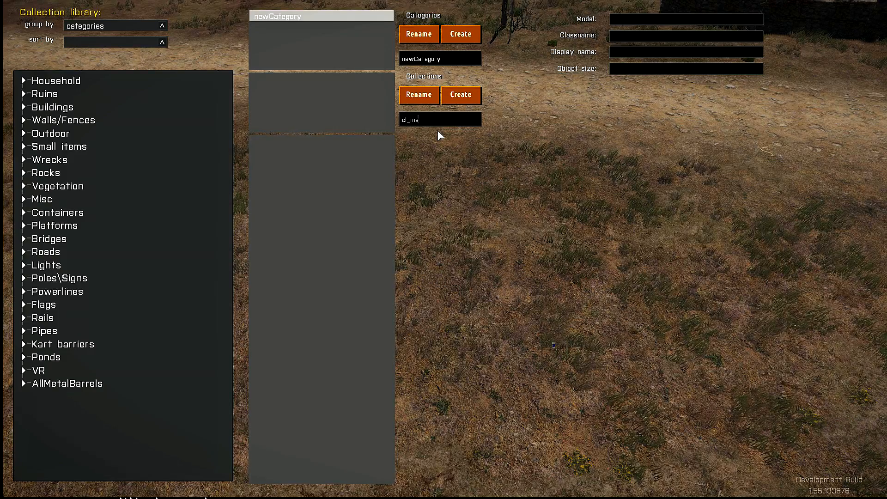
type("talBarrels")
left_click(461, 94)
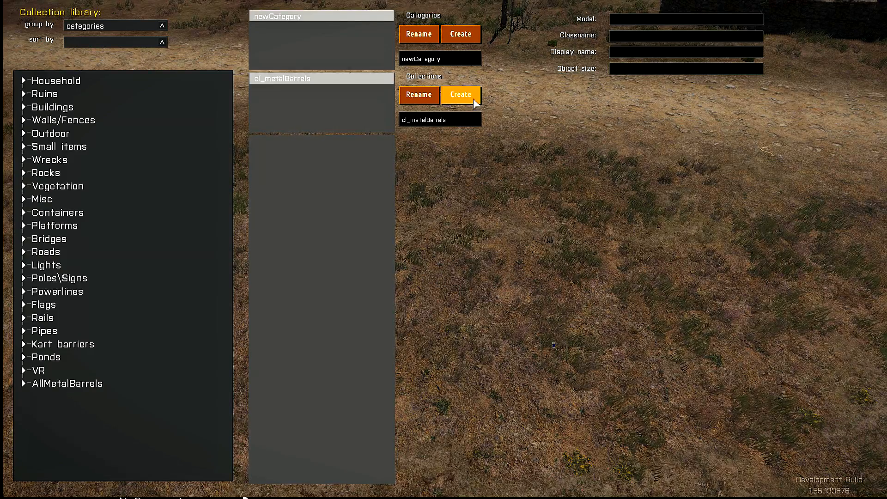
- Add the AllMetalBarrels objects from Land_Fire_barrel through plp_ctf_BarrelBlack to the cl_metalBarrels collection
left_click(24, 383)
left_click(69, 398)
scroll(69, 398, "down", 2)
key("space")
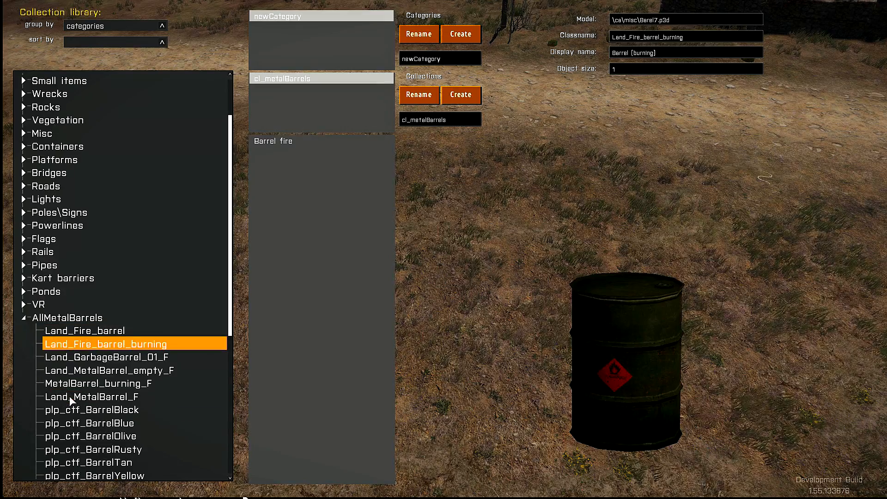
key("Down")
key("space")
key("Down")
key("space")
key("Down")
key("space")
key("Down")
key("space")
key("Down")
key("space")
- Preview the added barrels and remove Barrel (Fuel, Black) and the plain Metal Barrel from cl_metalBarrels
key("Up")
left_click(103, 331)
left_click(96, 387)
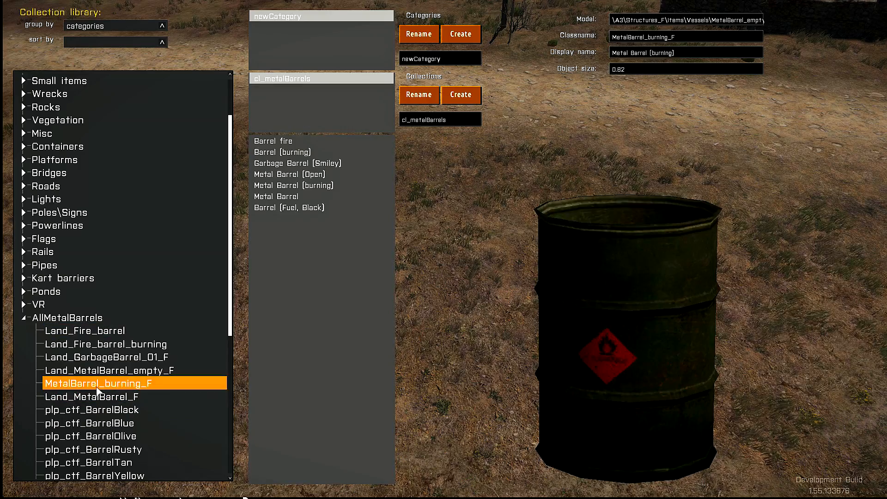
left_click(94, 397)
left_click(297, 211)
left_click(285, 198)
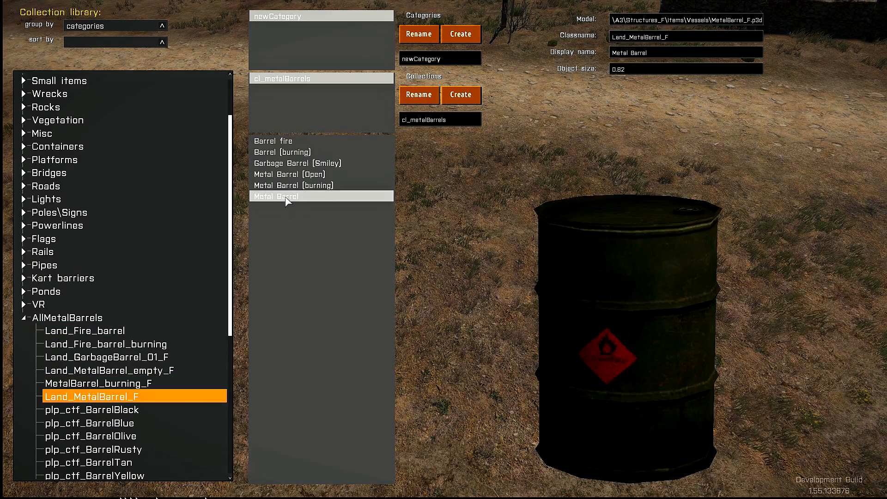
key("Delete")
- Add all remaining barrels from plp_ctf_BarrelBlack through plp_ctm_MetalBarrelYellow to the cl_metalBarrels collection
left_click(121, 410)
key("space")
key("Down")
key("space")
key("Down")
key("space")
key("Down")
key("space")
key("Down")
key("space")
key("Down")
key("space")
key("Down")
key("space")
key("Down")
key("space")
key("Down")
key("space")
key("Down")
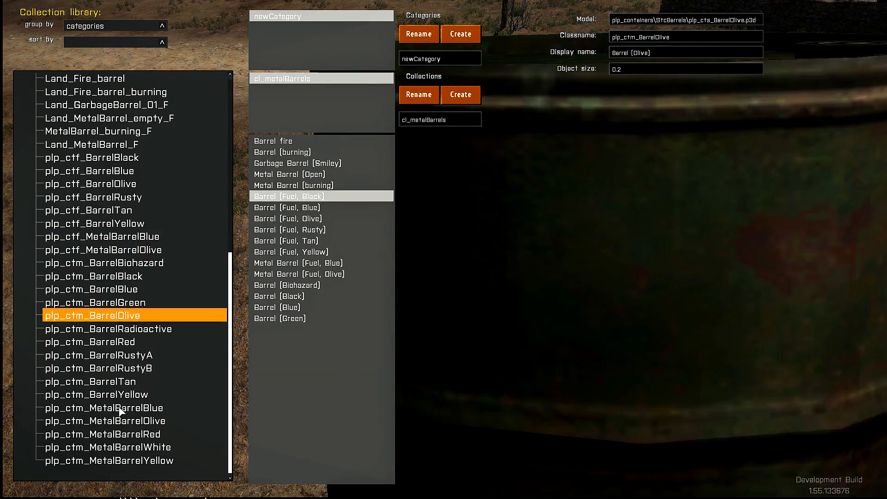
key("space")
key("Down")
key("space")
key("Down")
key("space")
key("Down")
key("space")
key("Down")
key("space")
key("Down")
key("space")
key("Down")
key("space")
key("Down")
key("space")
key("Down")
key("space")
key("Down")
key("space")
key("Down")
key("space")
key("Down")
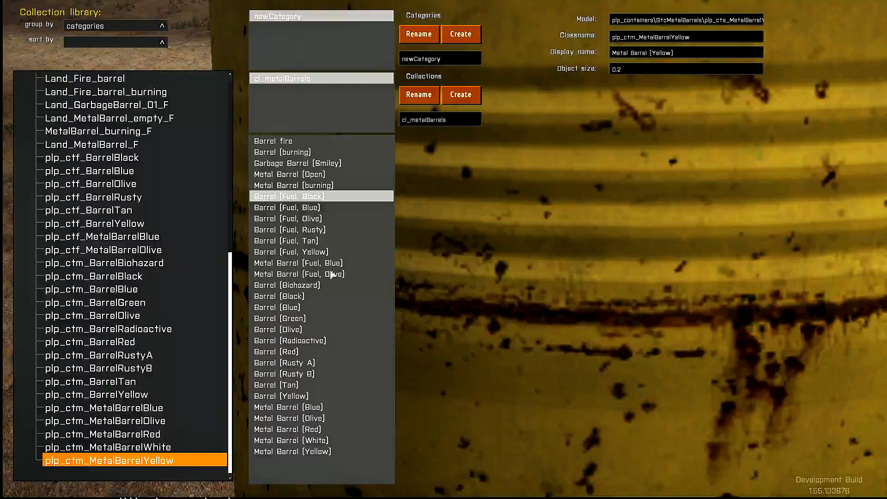
- Leave the collection library and switch the build mode to collections
key("Escape")
right_click(443, 249)
left_click(561, 213)
key("w")
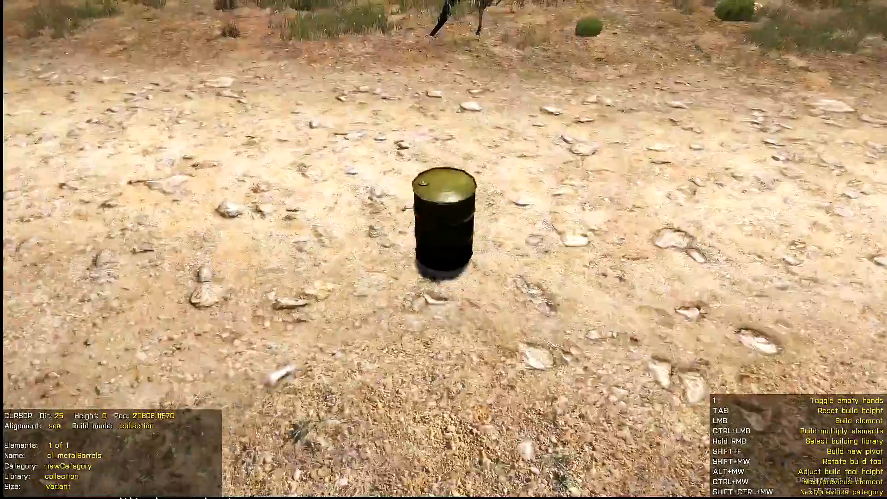
- Build several cl_metalBarrels variants side by side along the dirt road
left_click(444, 250)
left_click(443, 250)
left_click(443, 250)
left_click(444, 249)
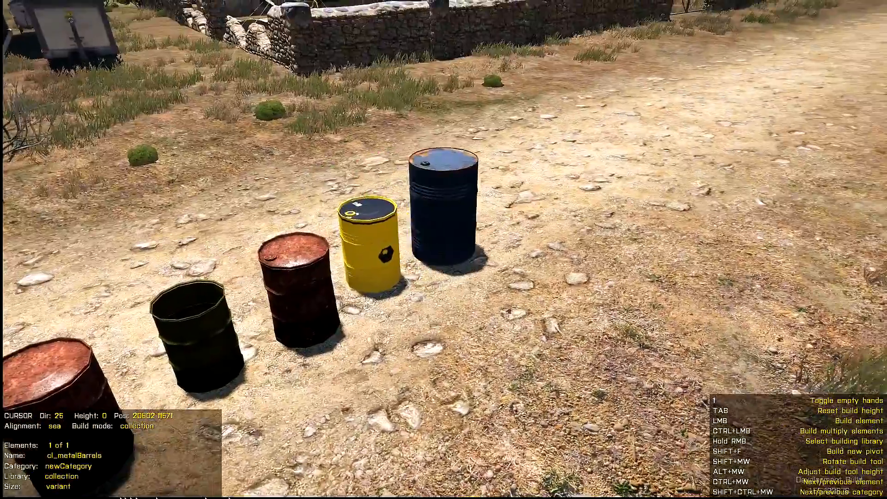
left_click(444, 250)
- Delete the row of barrels just built on the dirt road
key("1")
key("Delete")
key("Delete")
key("Delete")
key("Delete")
key("Delete")
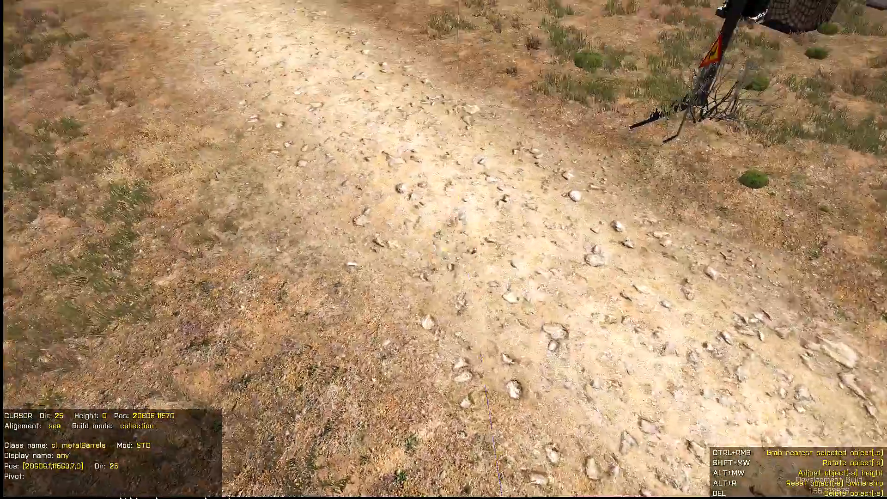
- Place cl_metalBarrels variants around the compound, including by the garage, the red container and the small shed
key("w")
key("1")
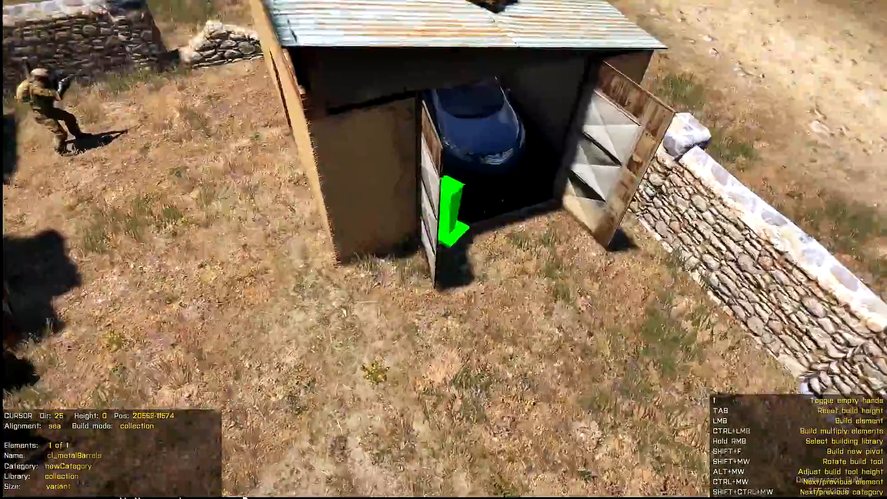
left_click(444, 250)
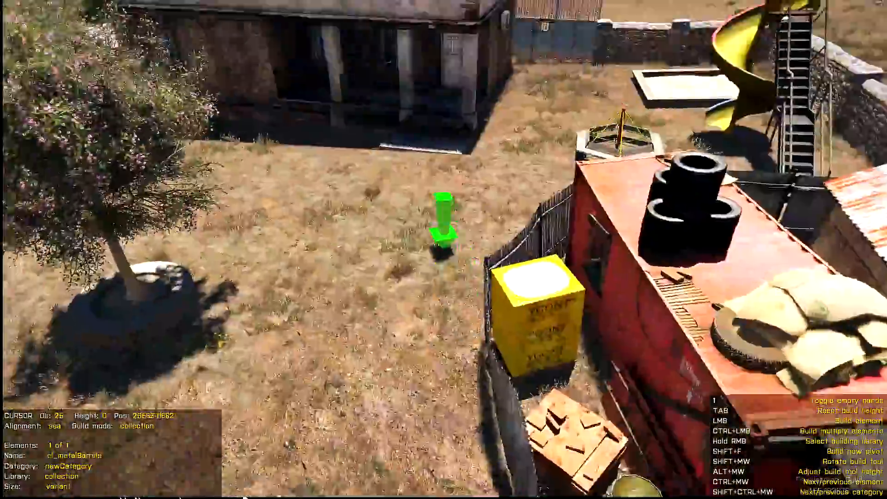
left_click(444, 249)
left_click(443, 249)
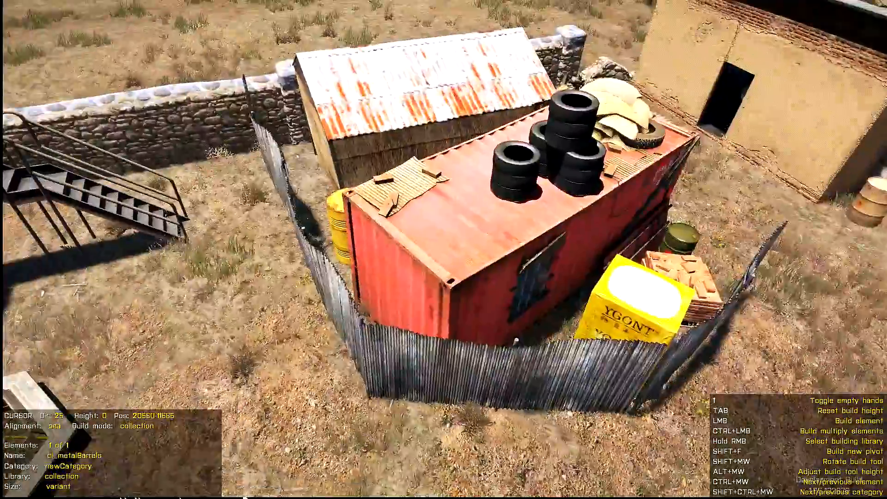
key("f")
left_click(444, 249)
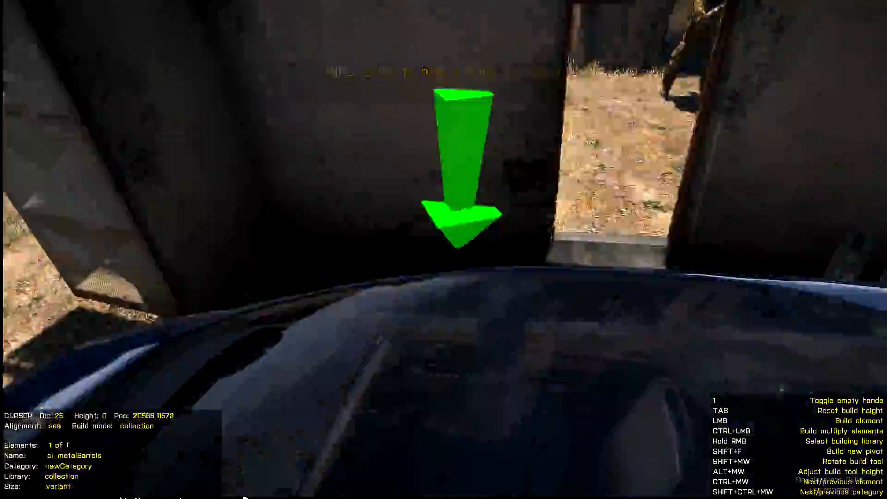
left_click(443, 250)
left_click(443, 250)
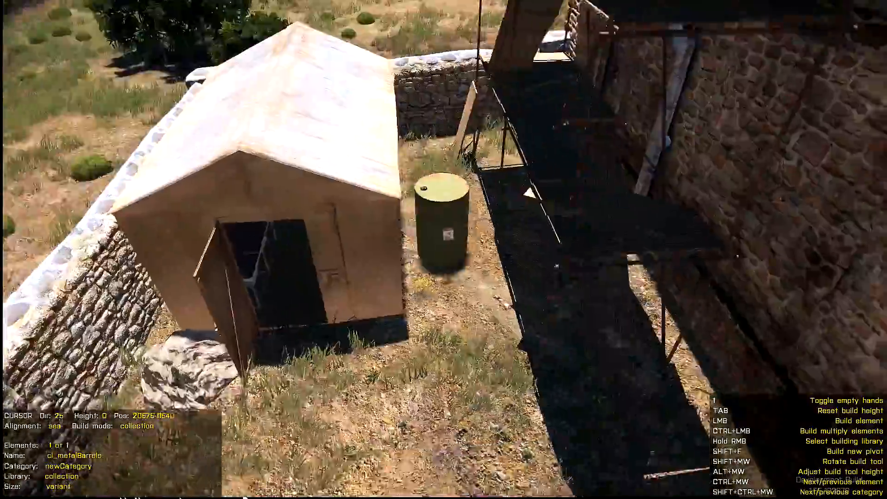
left_click(444, 249)
left_click(444, 249)
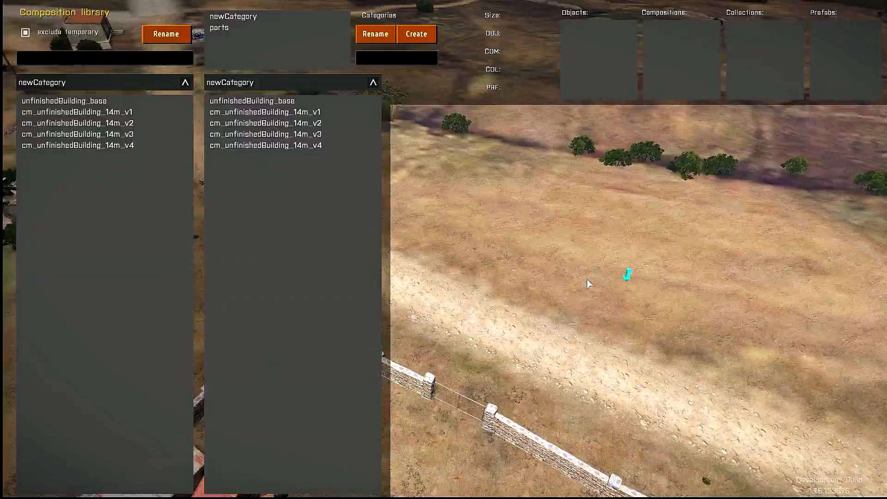
- Create the prefab pr_unfinishedBuilding_14m in newCategory and add the cm_unfinishedBuilding_14m variants to it
left_click(254, 115)
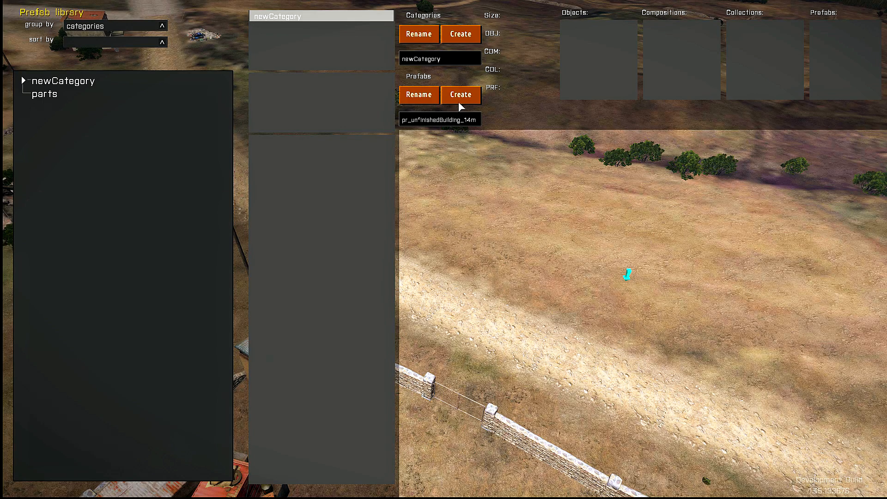
left_click(23, 80)
left_click(70, 109)
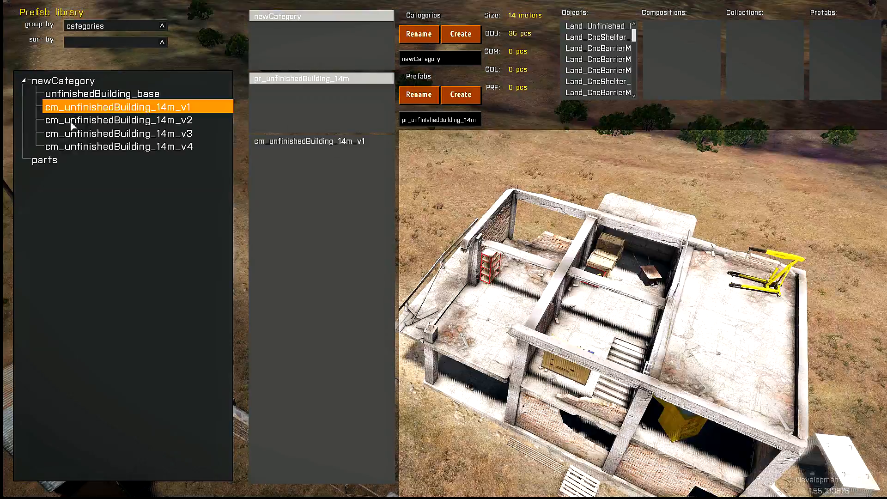
key("Escape")
- Switch the build mode to prefabs and build pr_unfinishedBuilding_14m on the open field beside the walled compound
right_click(196, 194)
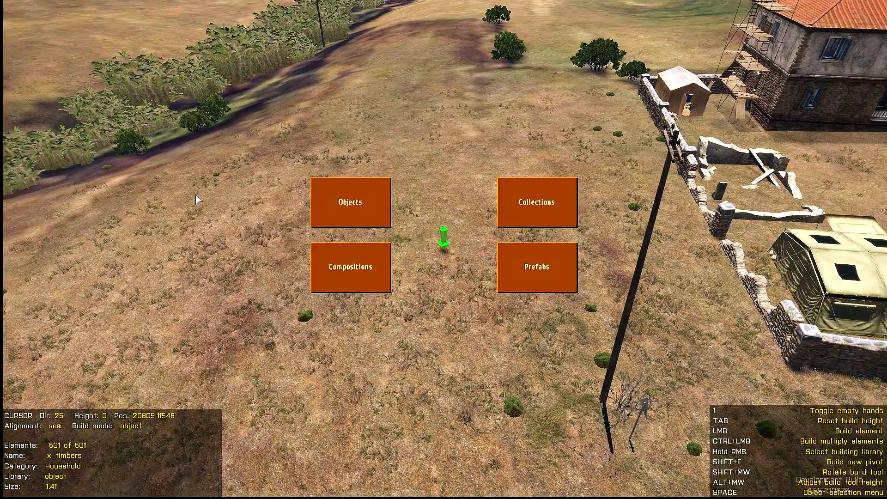
scroll(443, 238, "down", 5, "ctrl")
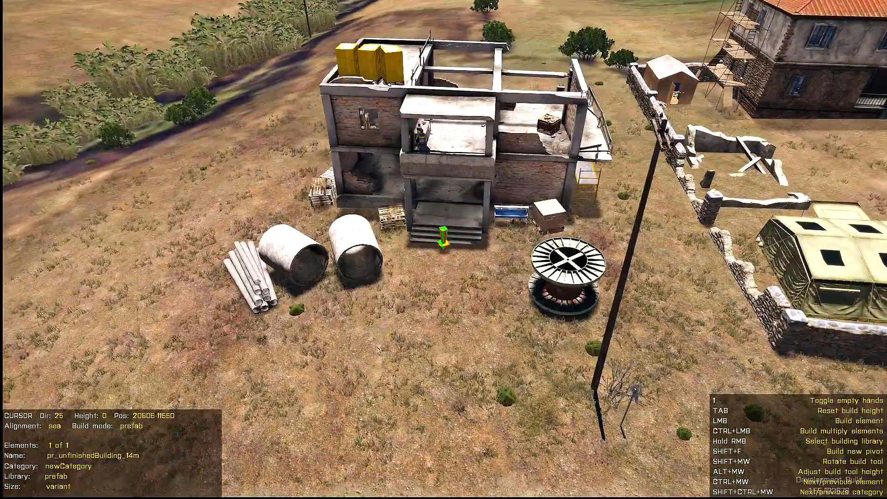
left_click(443, 238)
key("a")
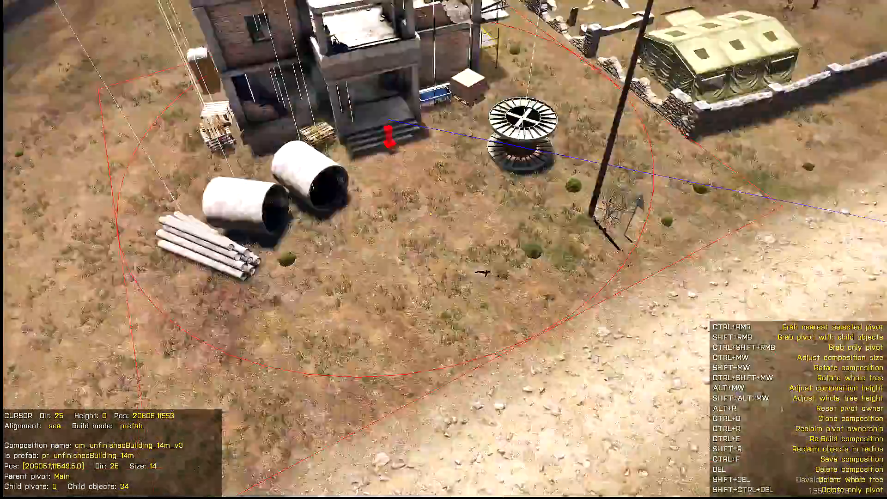
- Tour the compound from outside the stone wall, past the soldiers and house, into the furnished upstairs room
key("w")
key("a")
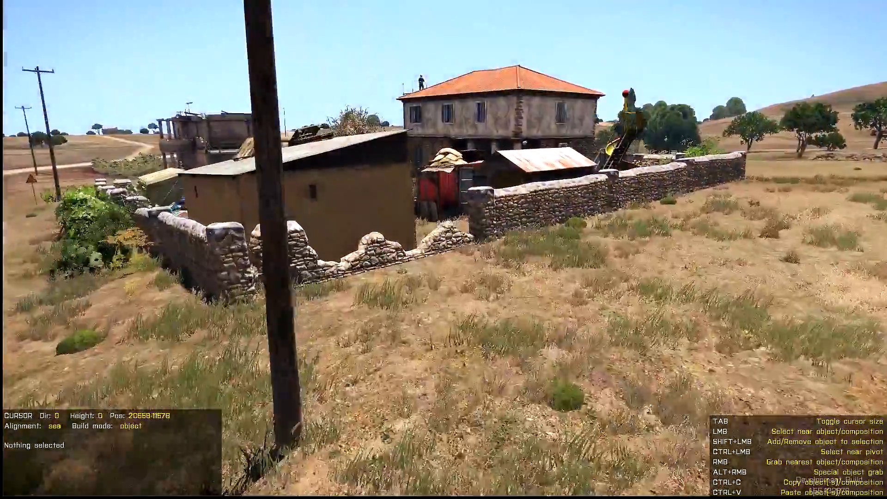
key("w")
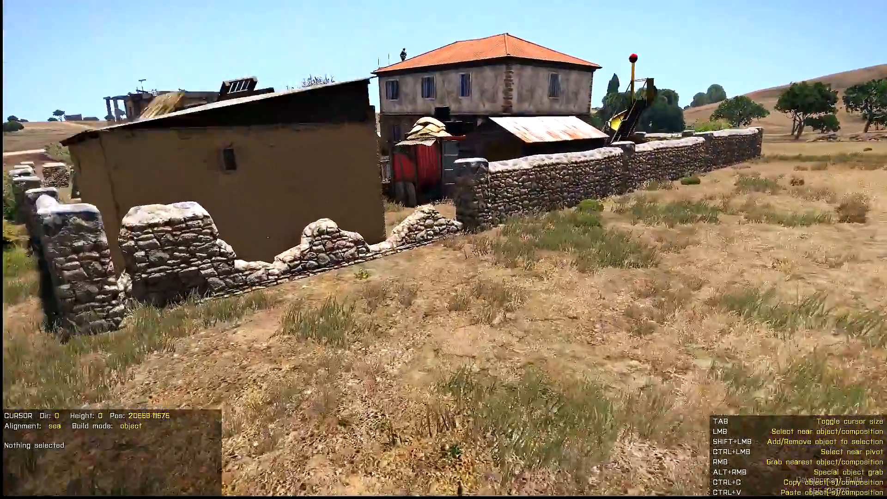
key("w")
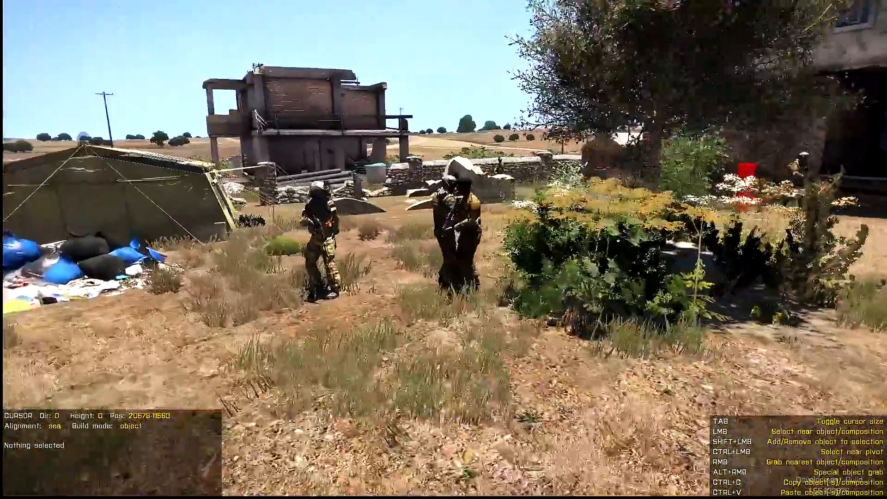
key("w")
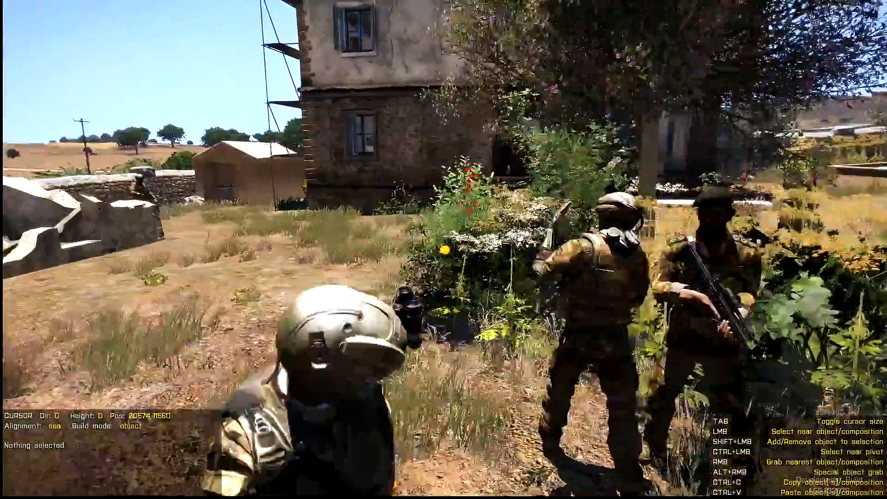
key("w")
key("a")
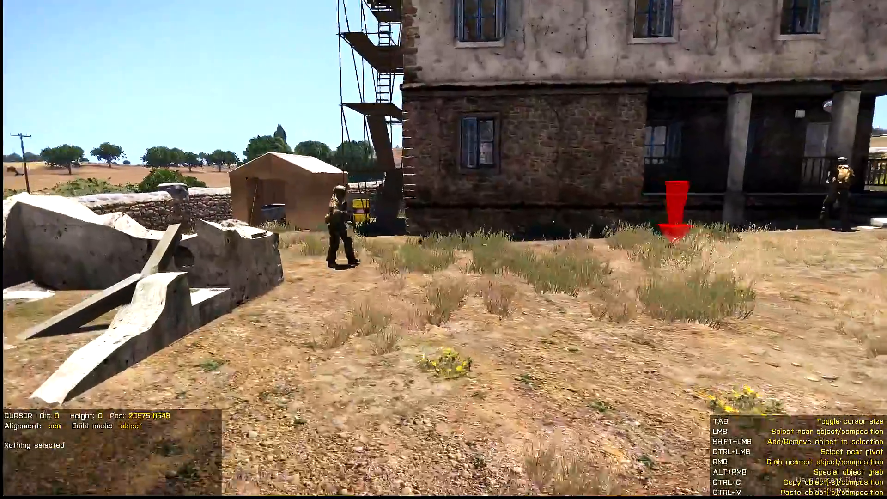
key("w")
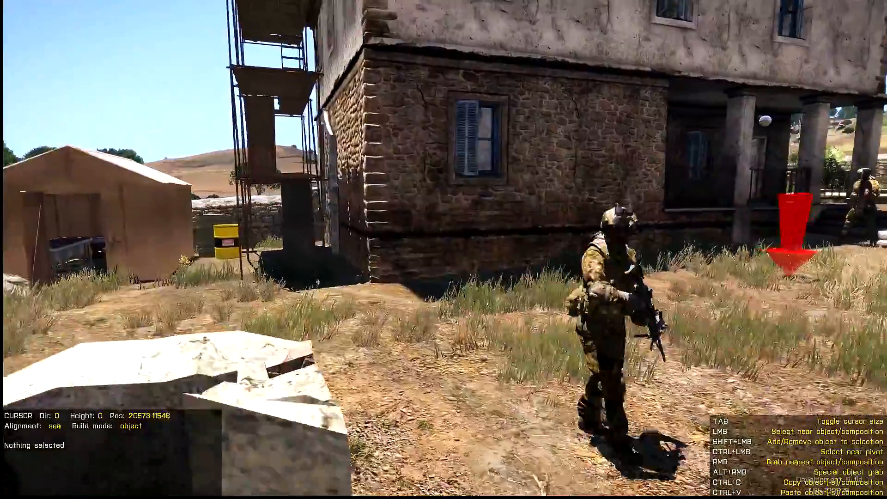
key("w")
key("q")
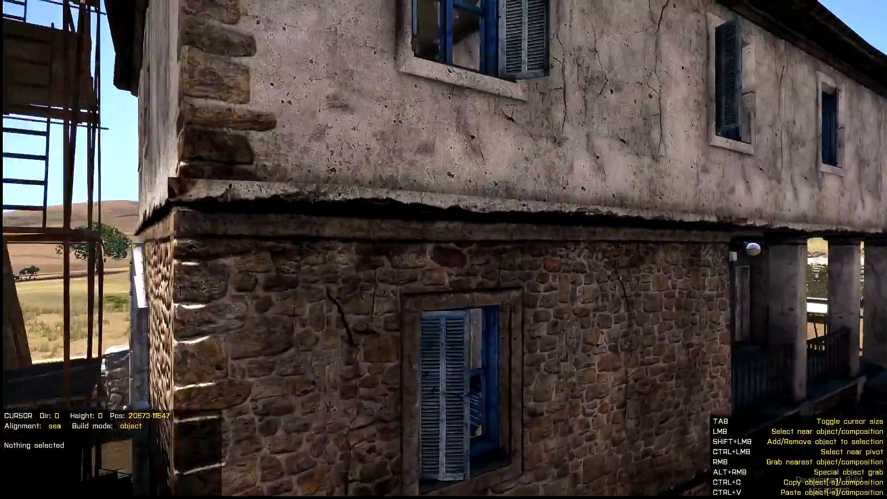
key("w")
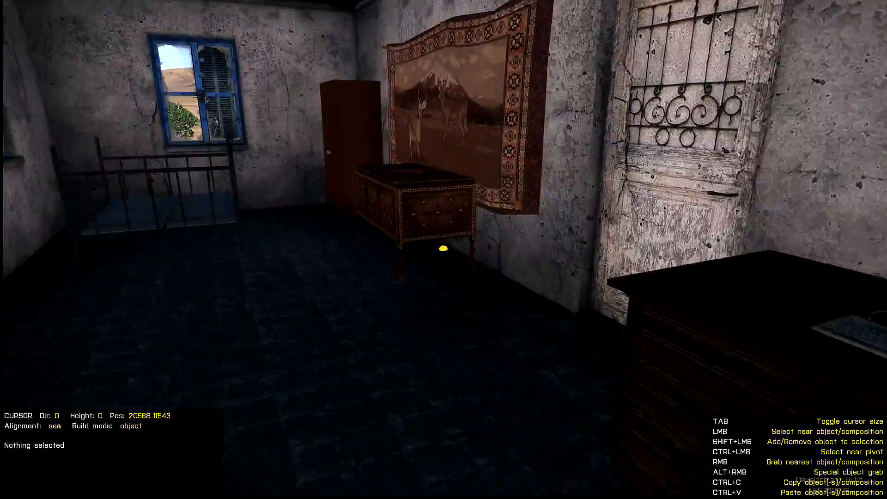
key("w")
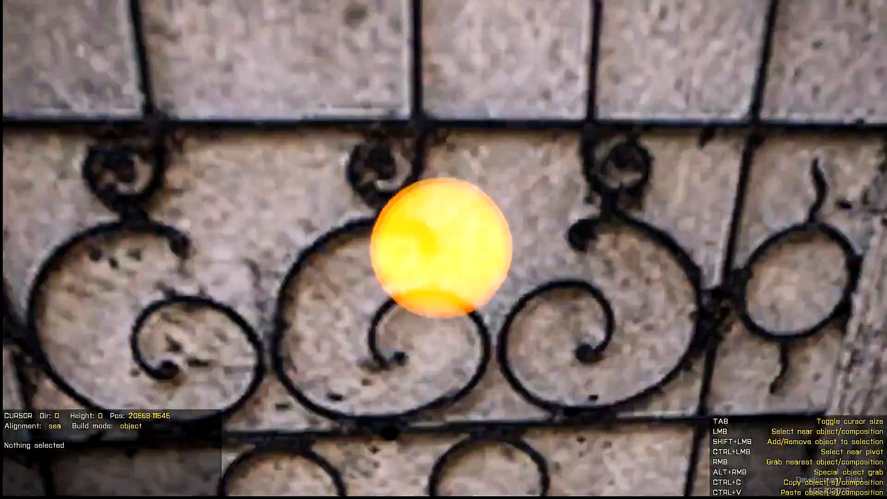
- Inspect the furnished rooms of the stone house, from the upstairs stairwell down to the ground floor and out past the porch
key("s")
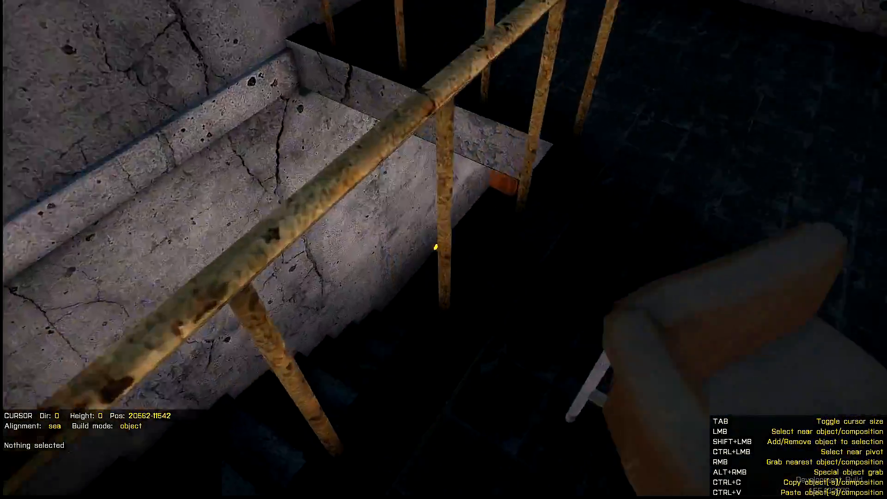
key("s")
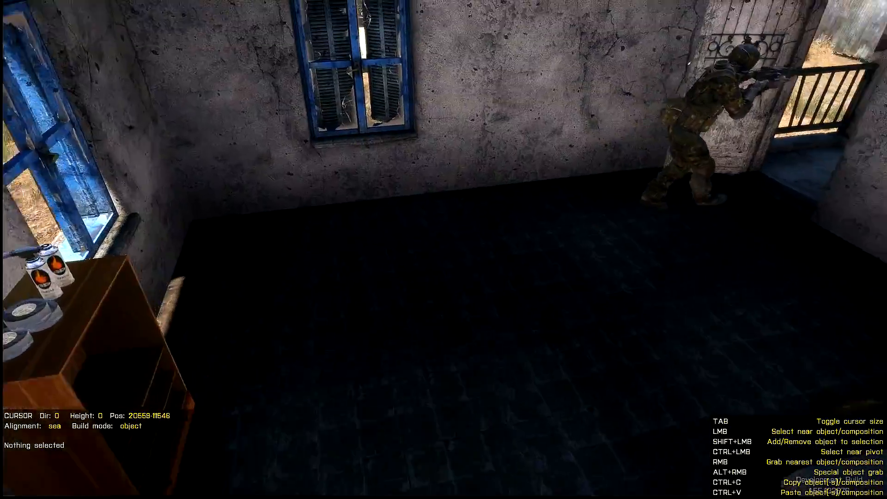
key("a")
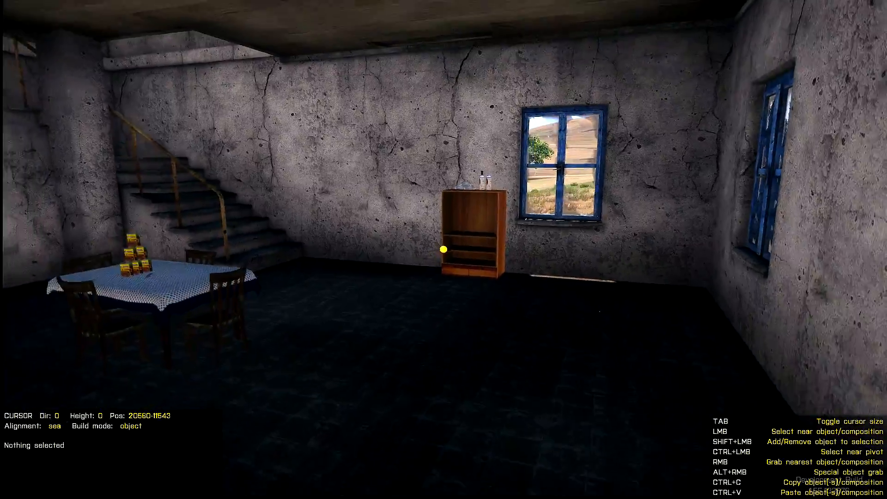
key("a")
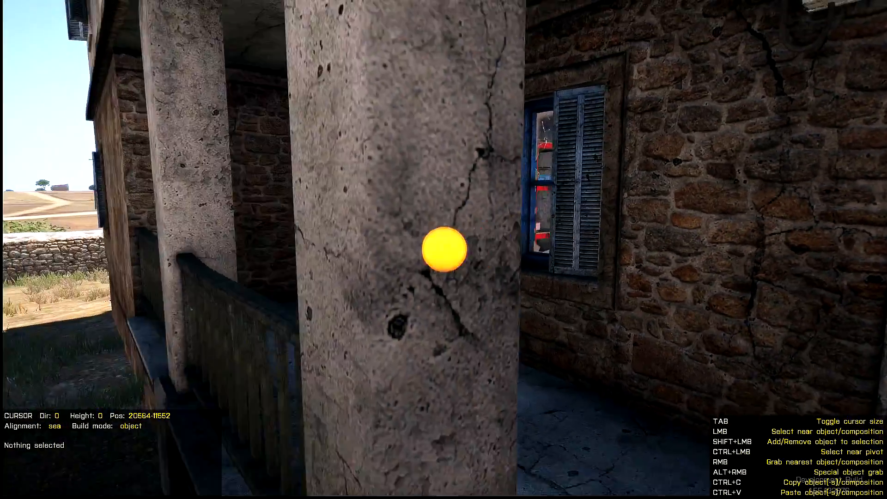
key("s")
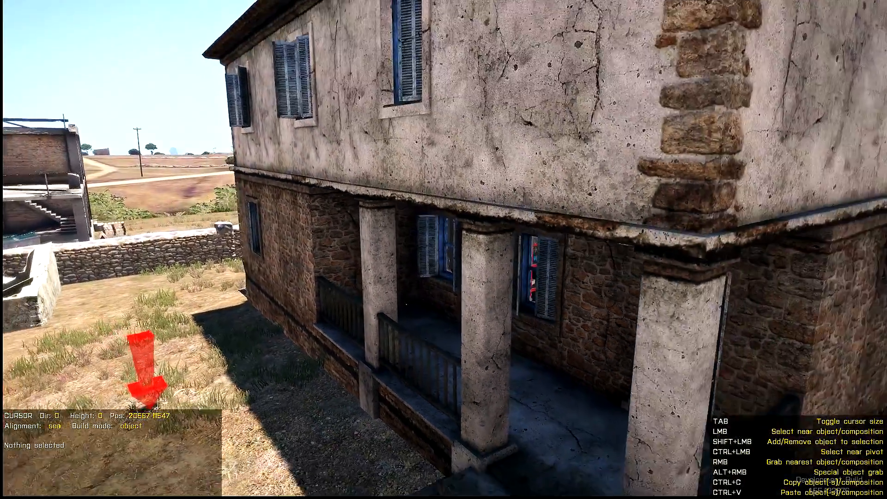
key("a")
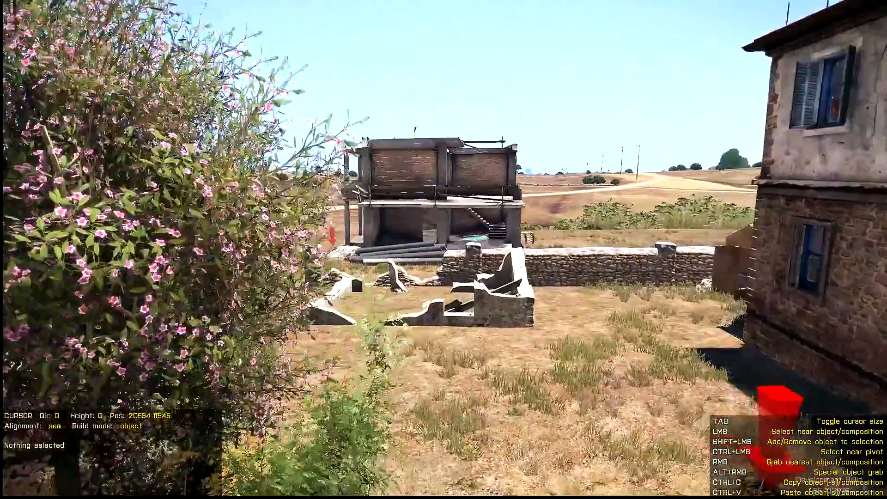
- Examine the unfinished building beyond the tent from its roof and balcony sides, ending with an overview of the whole compound from across the road
key("w")
key("w")
key("q")
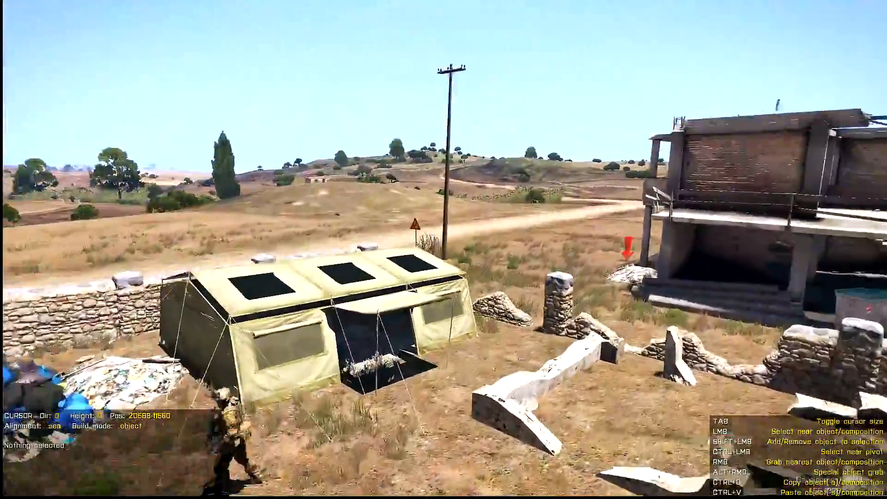
key("w")
key("q")
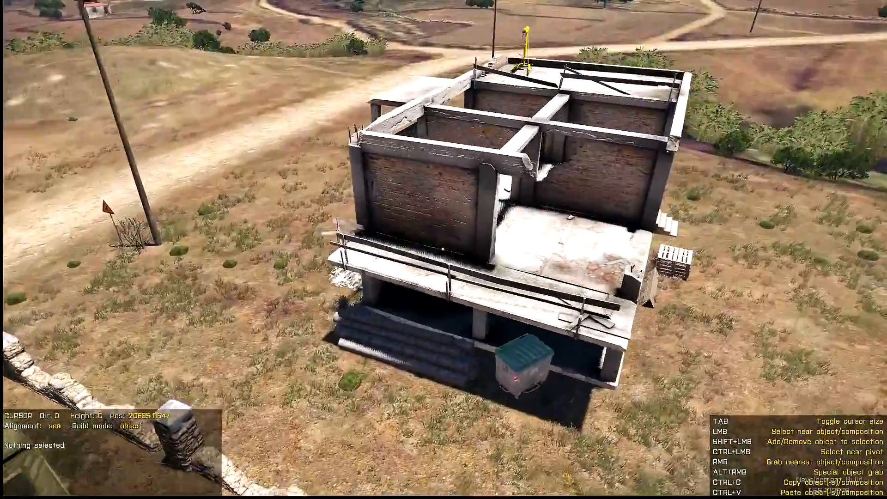
key("w")
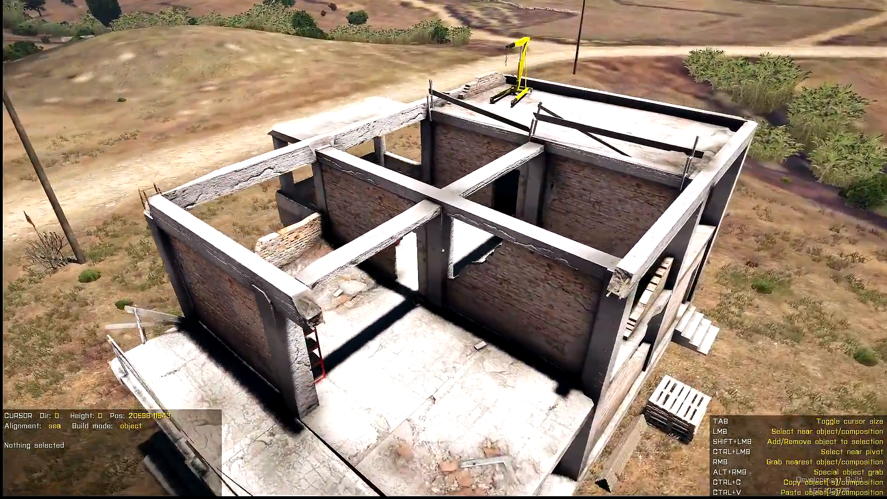
key("d")
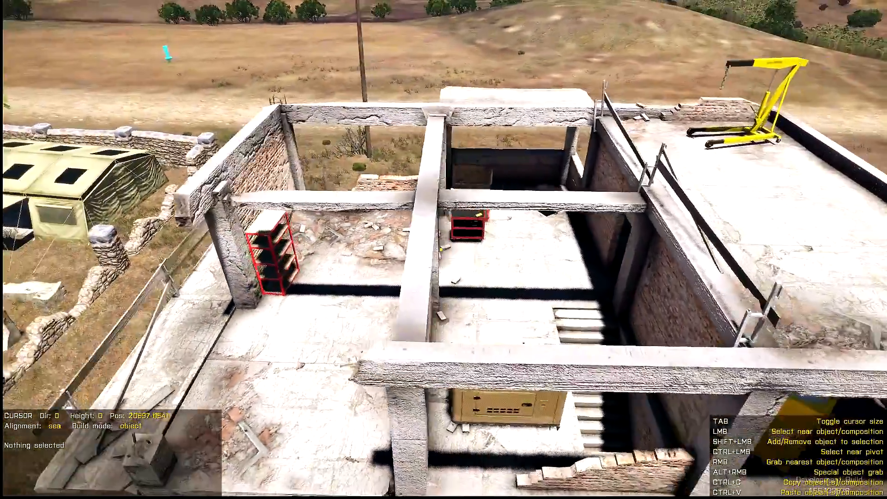
key("d")
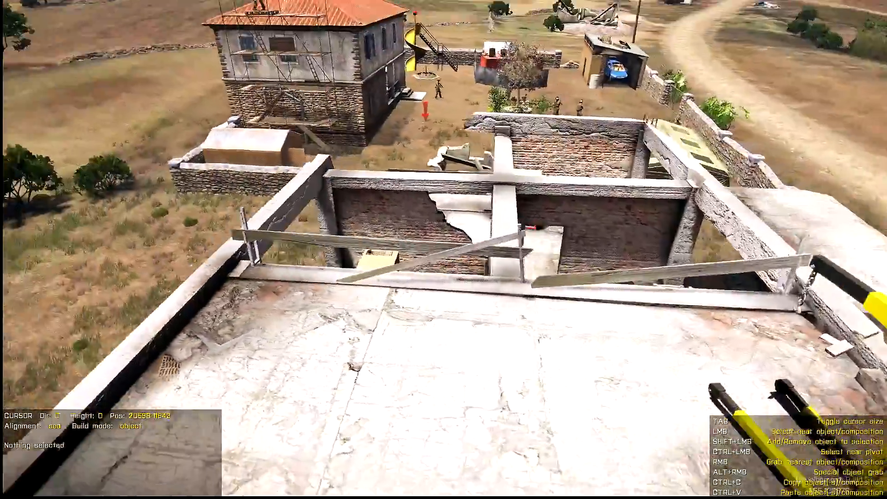
key("d")
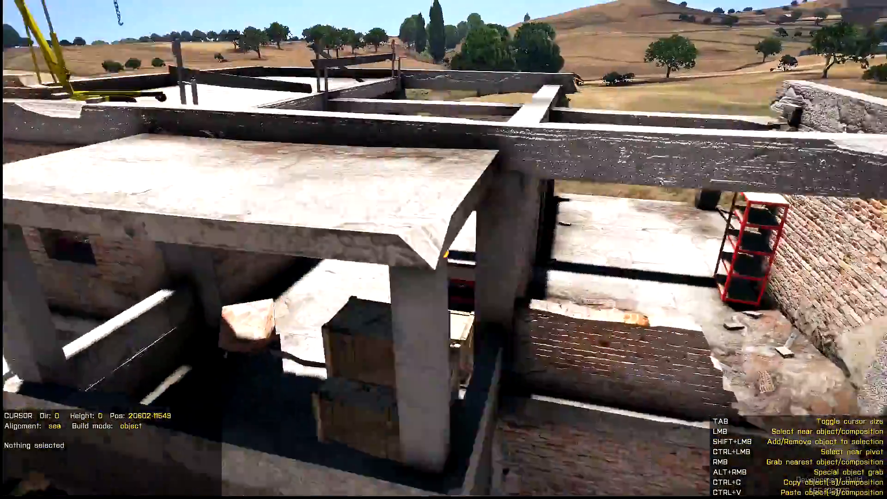
key("s")
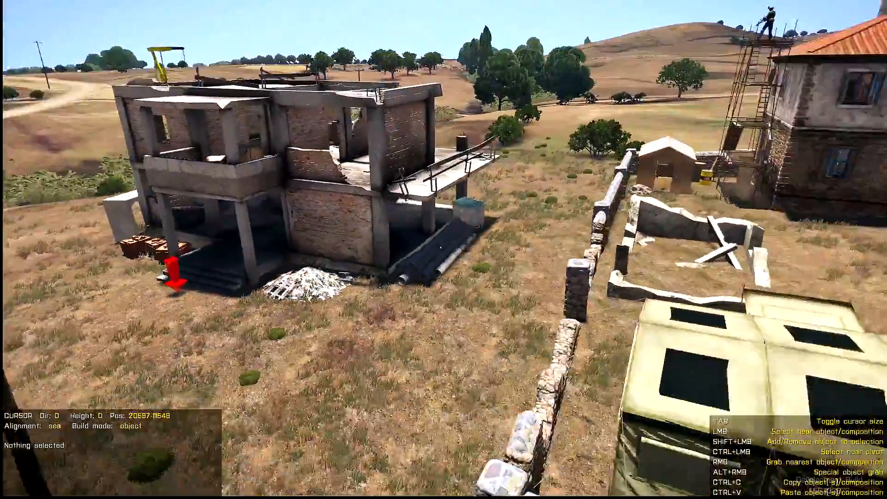
key("s")
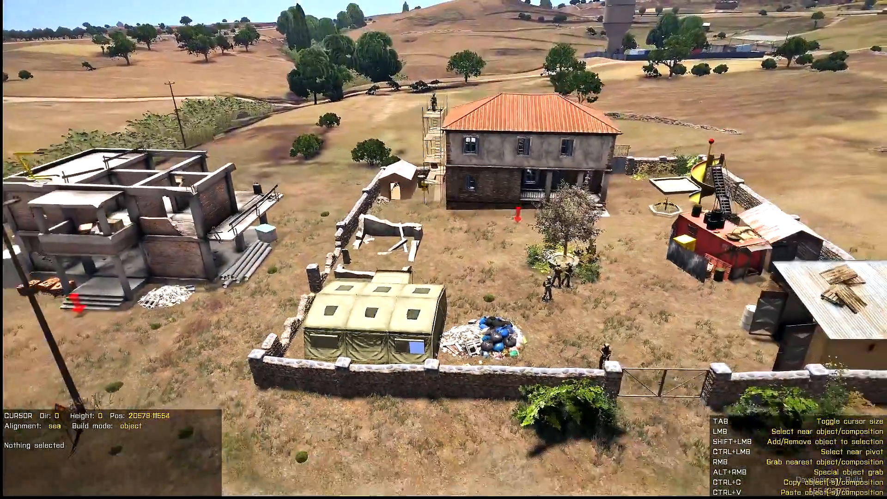
key("s")
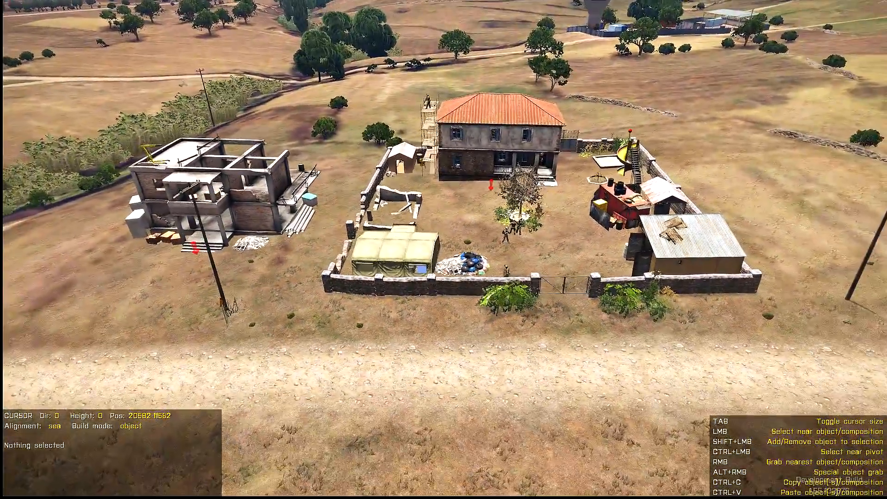